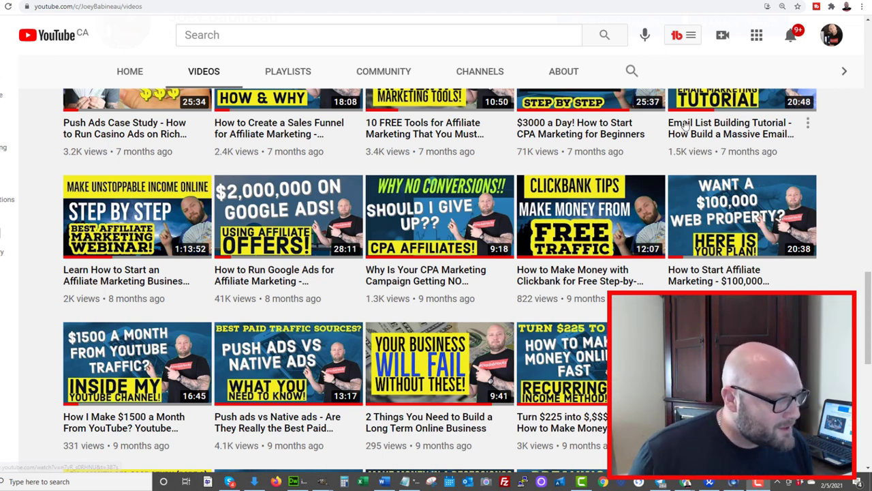
# - Switch to the dayjobhacks.com page and go to the address dayjobhacks.com/google100
pyautogui.moveTo(263, 279)
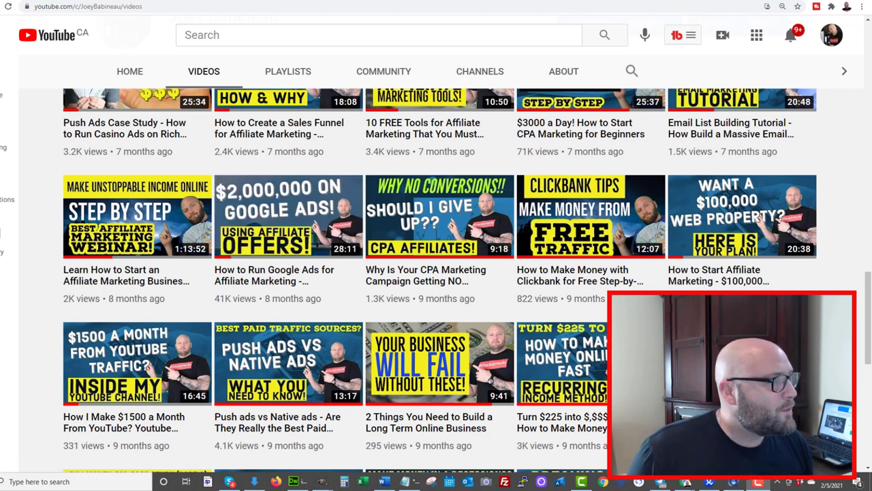
pyautogui.hotkey('alt', 'Tab')
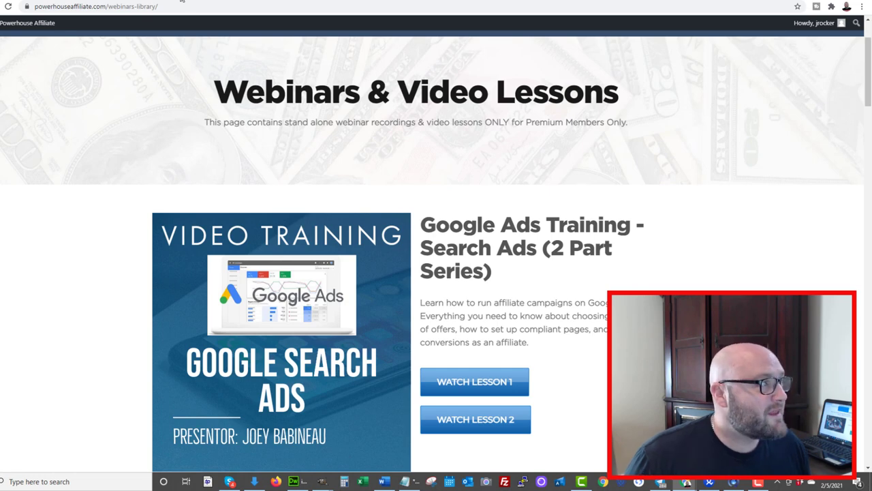
pyautogui.click(224, 0)
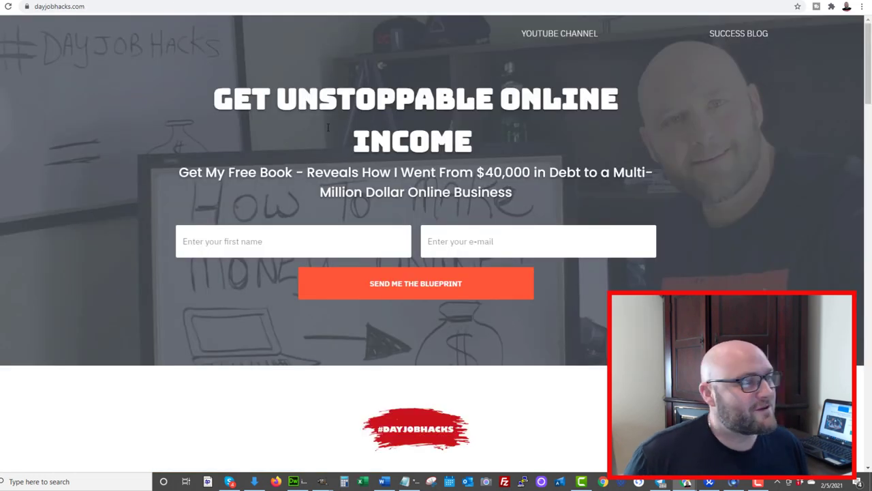
pyautogui.click(94, 9)
pyautogui.click(104, 7)
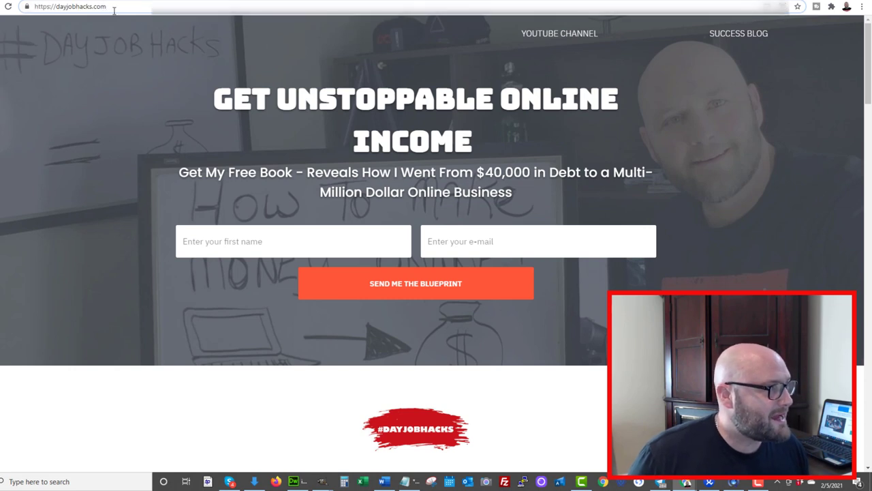
pyautogui.write('/google100')
pyautogui.press('Return')
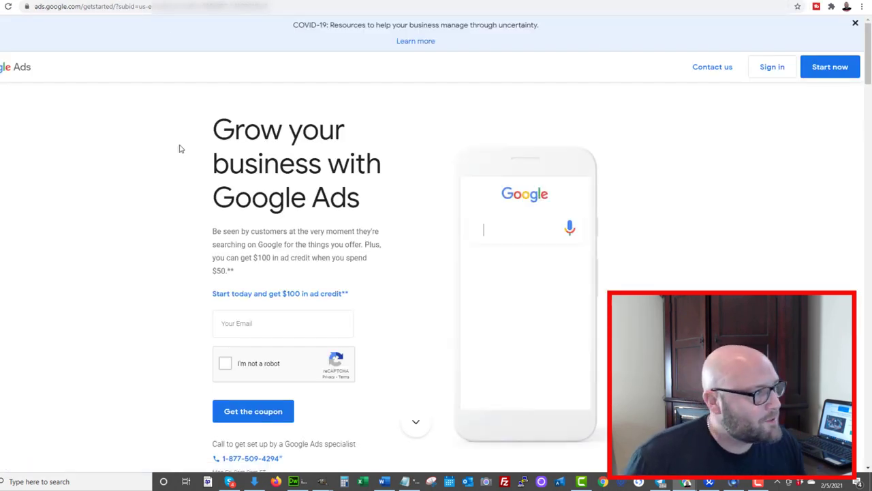
# - Examine the ad credit offer and its spending condition in the Google Ads introduction text
pyautogui.moveTo(253, 257); pyautogui.dragTo(323, 263)
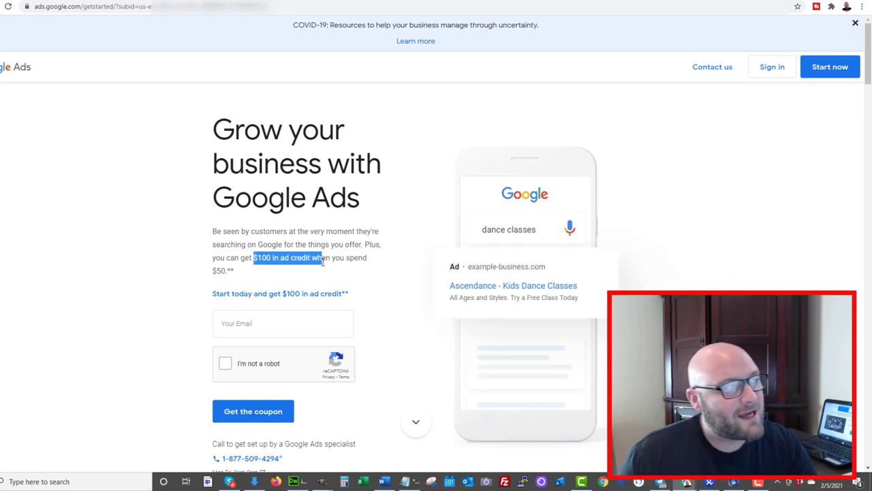
pyautogui.moveTo(217, 274); pyautogui.dragTo(249, 273)
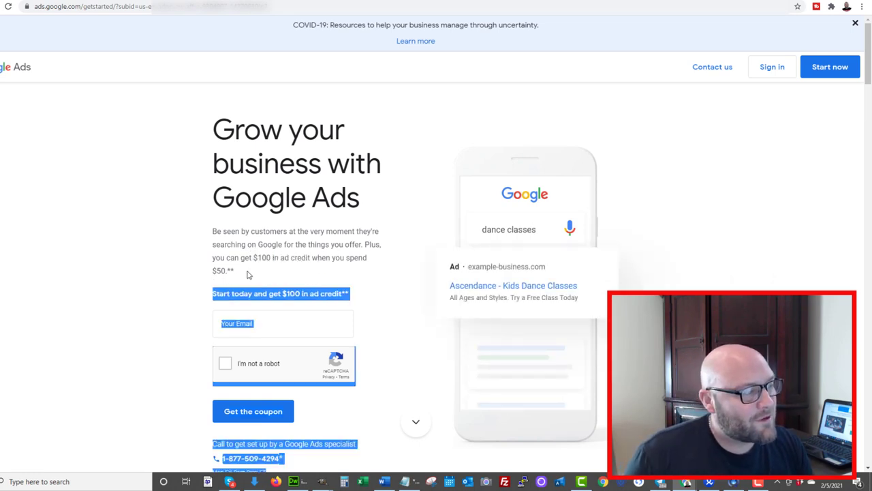
pyautogui.moveTo(288, 243)
pyautogui.mouseDown()
pyautogui.moveTo(297, 280)
pyautogui.moveTo(289, 257)
pyautogui.mouseUp()
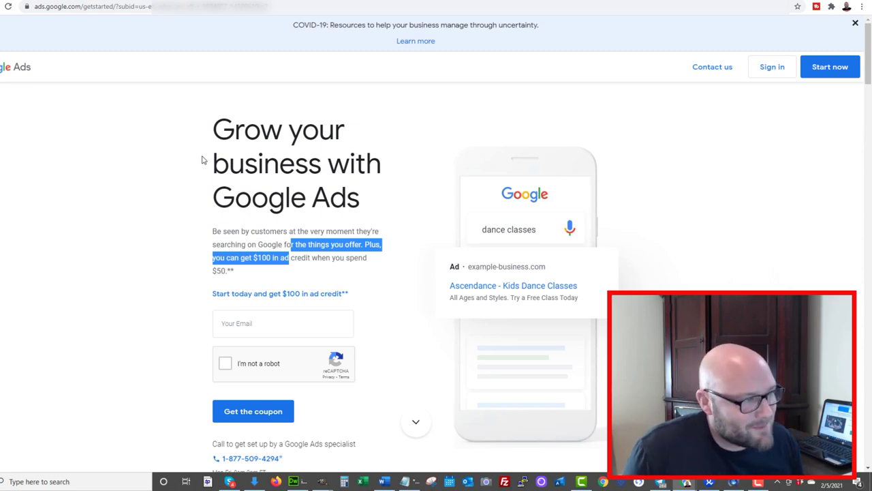
pyautogui.click(217, 128)
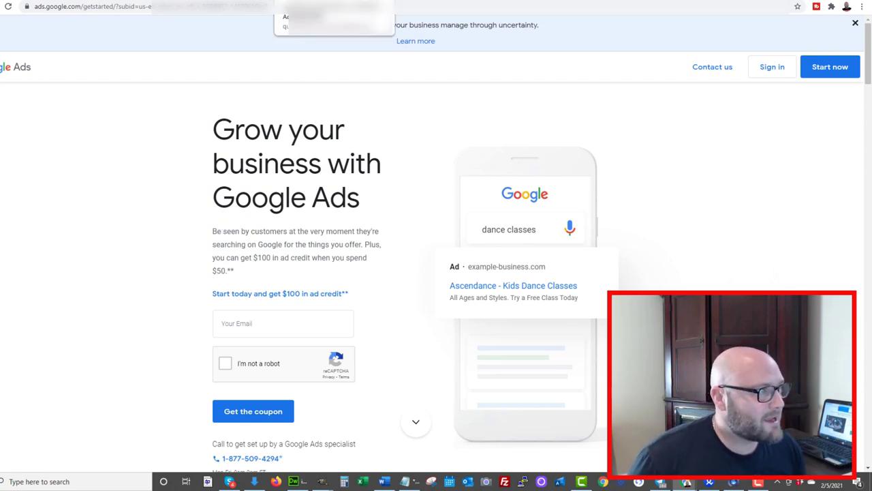
# - Switch to the ClickBank Marketplace and expand the Business / Investing category
pyautogui.hotkey('ctrl', 'Tab')
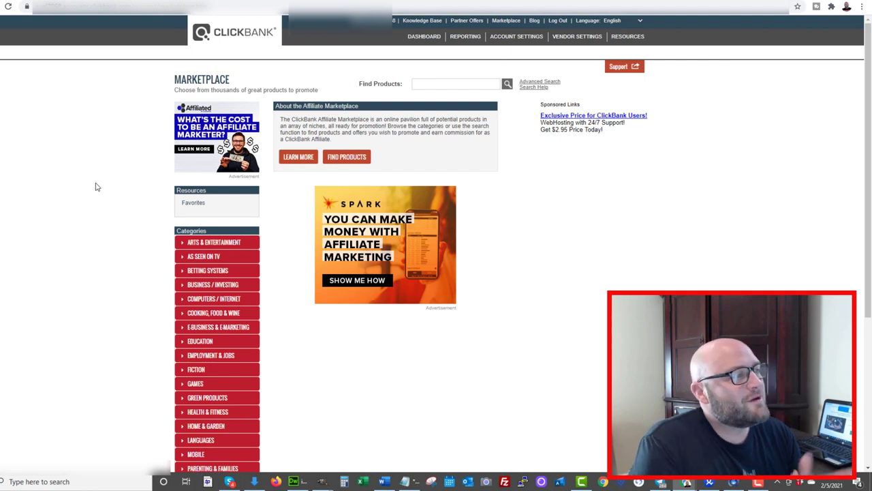
pyautogui.scroll(-2, 96, 187)
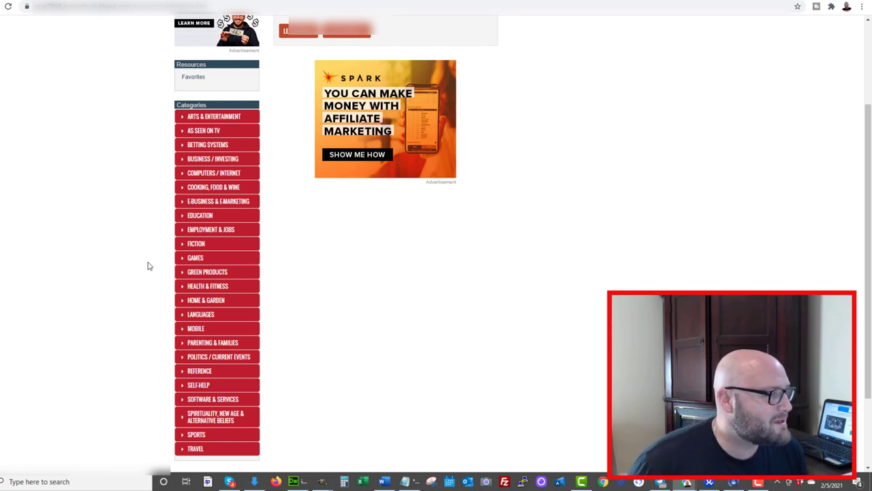
pyautogui.click(180, 161)
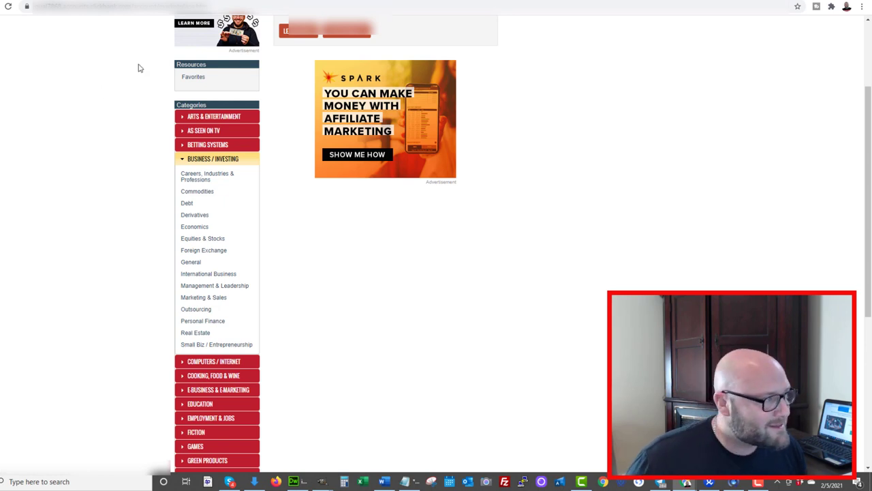
# - Search the marketplace for keto products and sort the results by Gravity
pyautogui.scroll(2, 101, 173)
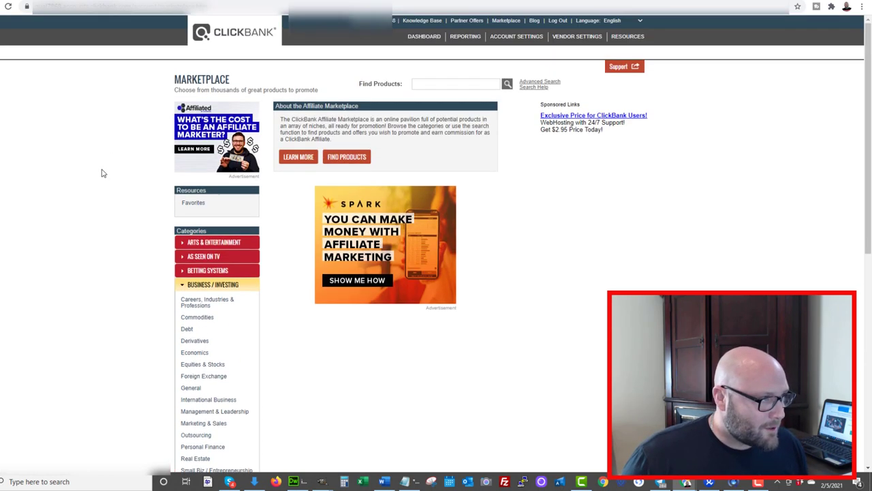
pyautogui.click(438, 84)
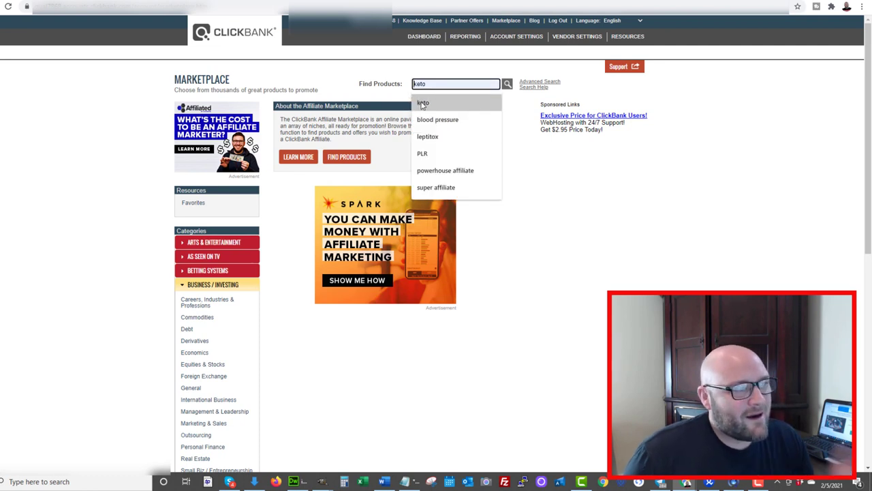
pyautogui.click(423, 104)
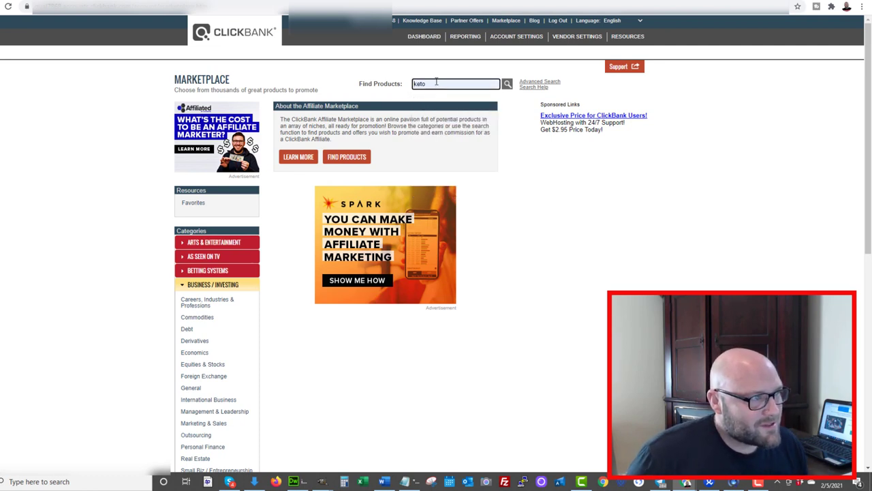
pyautogui.click(508, 86)
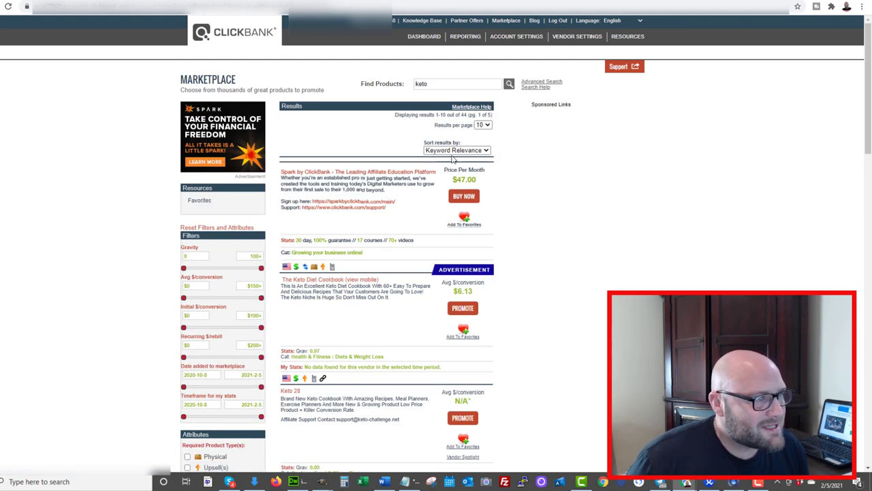
pyautogui.click(454, 150)
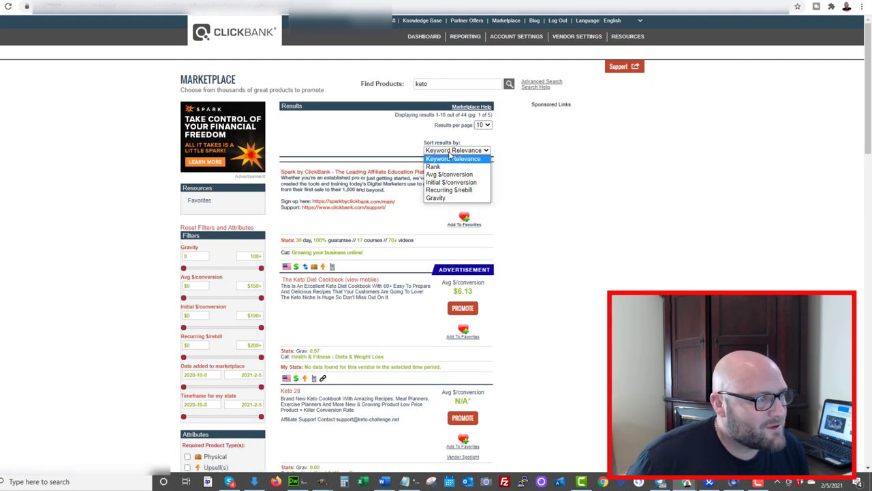
pyautogui.click(439, 199)
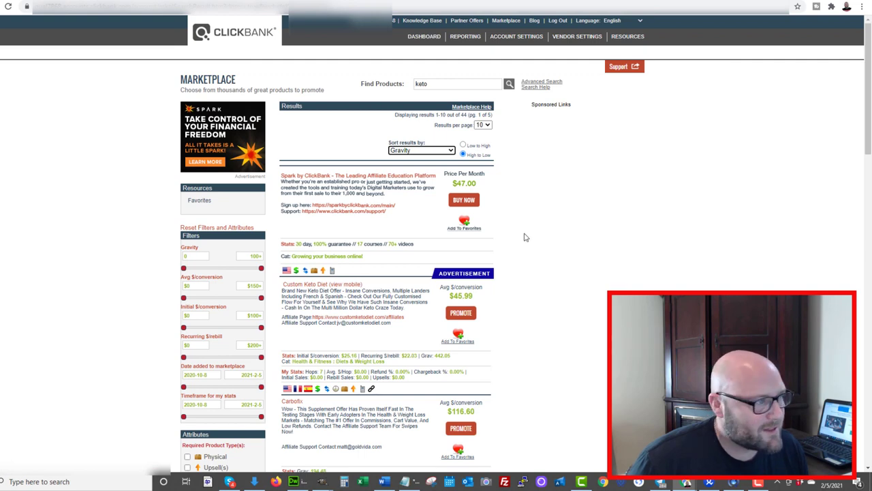
# - Examine the gravity and average earnings per conversion of the Custom Keto Diet offer
pyautogui.scroll(-1, 524, 237)
pyautogui.scroll(-1, 374, 168)
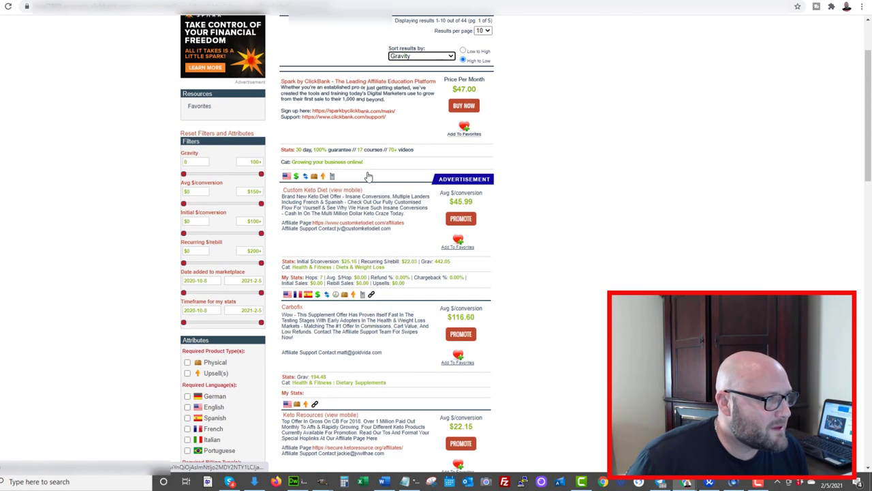
pyautogui.scroll(-1, 429, 212)
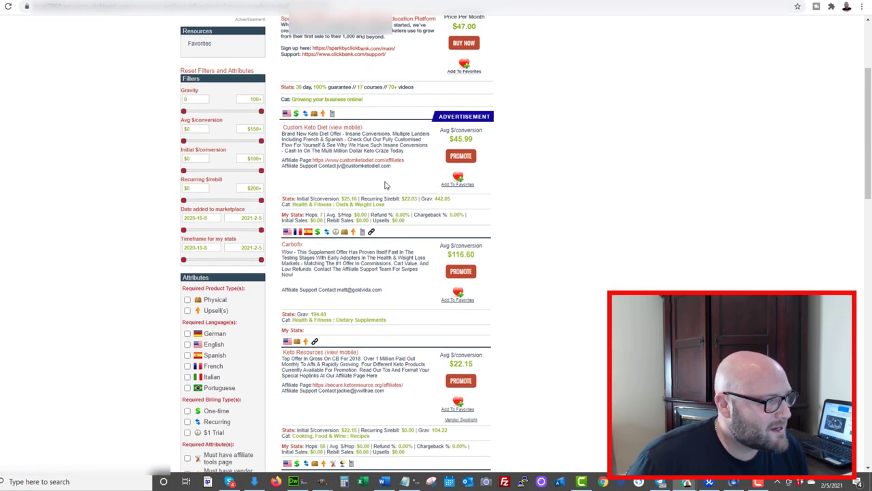
pyautogui.scroll(-1, 310, 173)
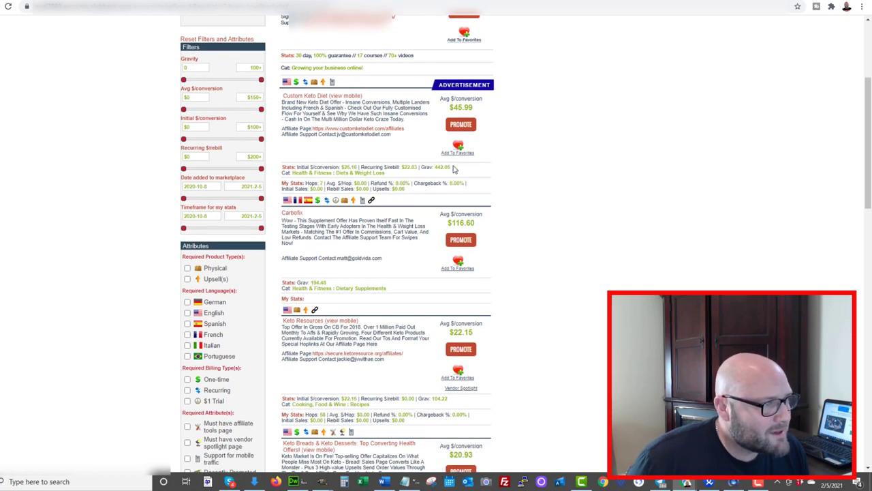
pyautogui.moveTo(453, 168); pyautogui.dragTo(424, 173)
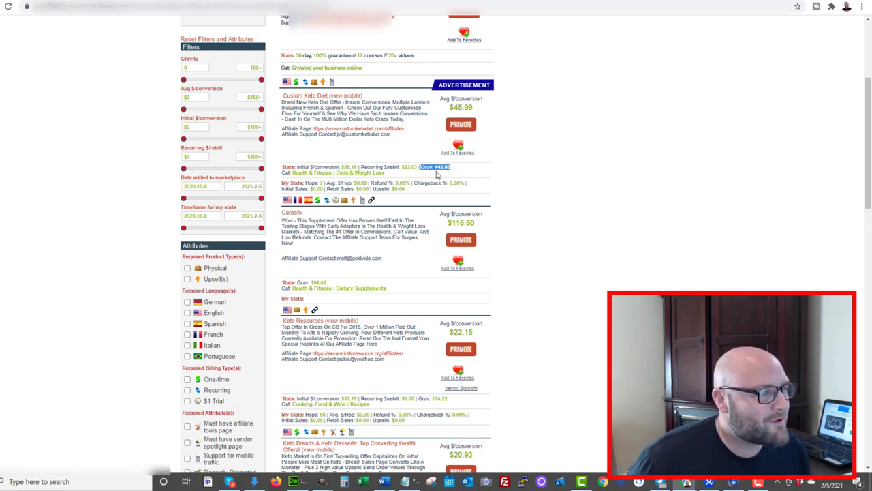
pyautogui.click(468, 173)
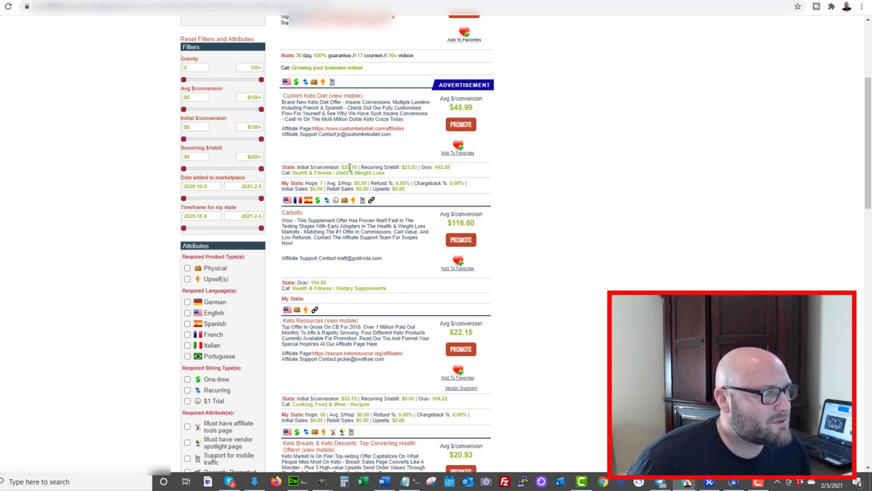
pyautogui.moveTo(451, 99); pyautogui.dragTo(485, 104)
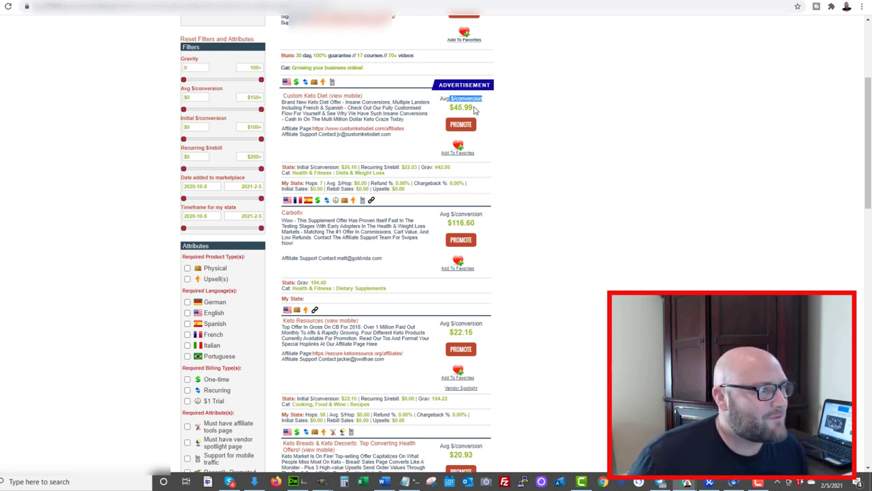
# - Compare the gravity and average earnings per conversion of the Carbofix offer with the neighbouring keto offers
pyautogui.scroll(-1, 539, 278)
pyautogui.scroll(-1, 535, 274)
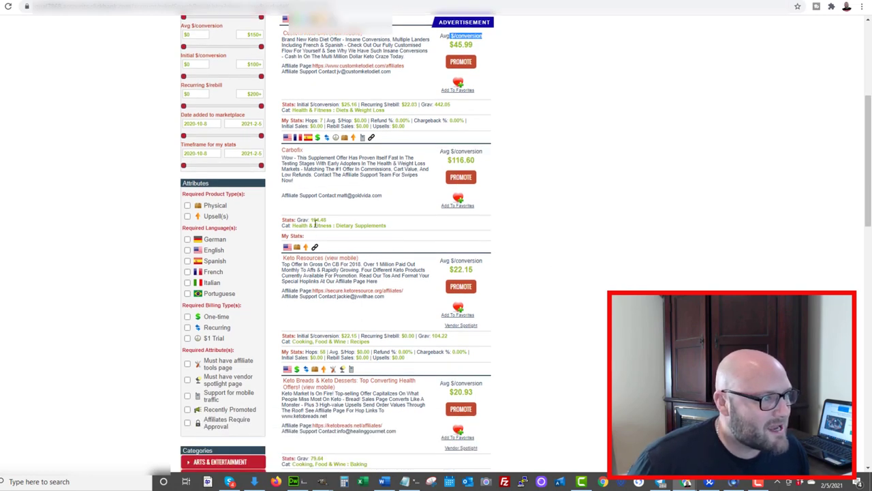
pyautogui.moveTo(478, 159); pyautogui.dragTo(493, 161)
pyautogui.click(494, 162)
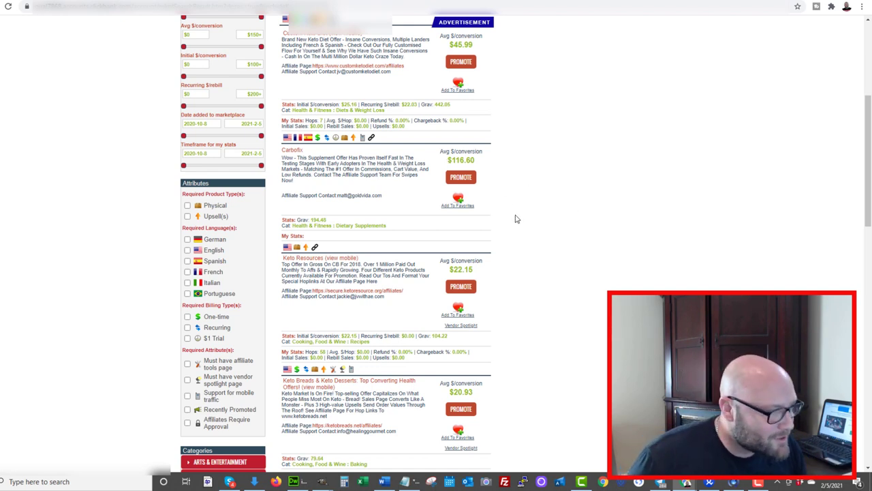
pyautogui.scroll(-1, 516, 218)
pyautogui.scroll(-1, 516, 218)
pyautogui.scroll(4, 516, 218)
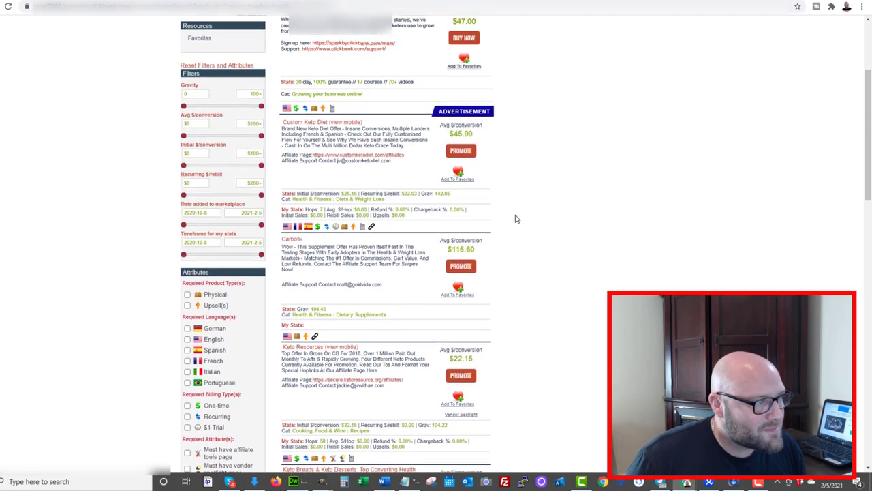
pyautogui.moveTo(481, 249); pyautogui.dragTo(437, 252)
pyautogui.click(25, 199)
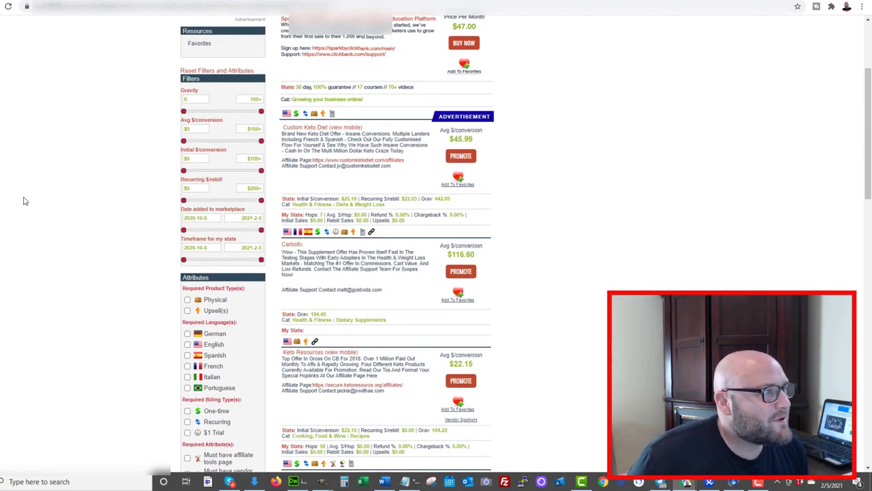
# - Replace the keto product search with a search for "make money"
pyautogui.scroll(3, 23, 198)
pyautogui.doubleClick(422, 83)
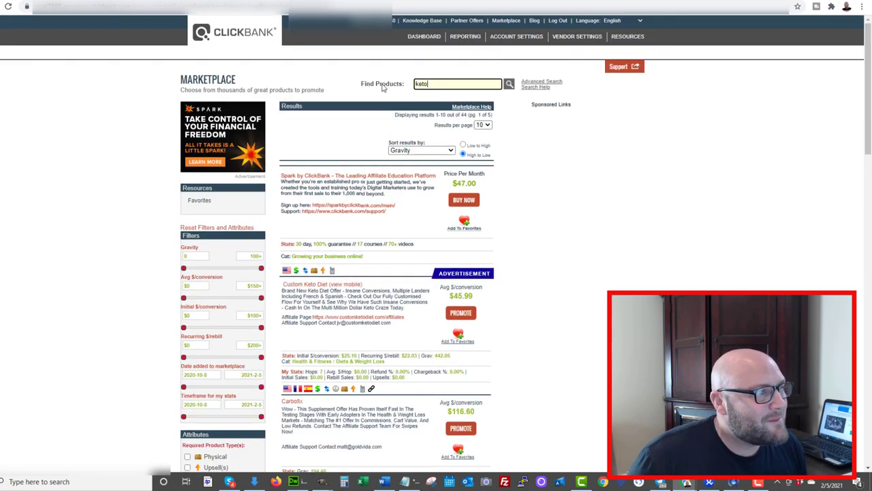
pyautogui.write('make money')
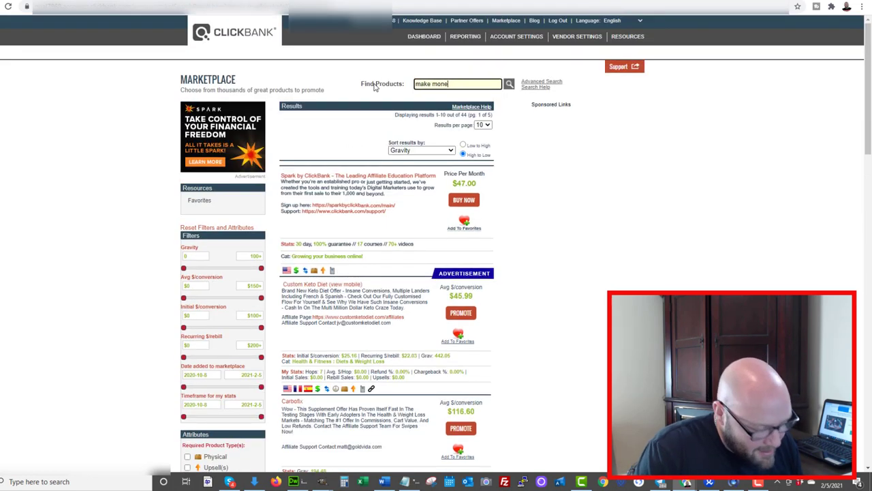
pyautogui.press('Return')
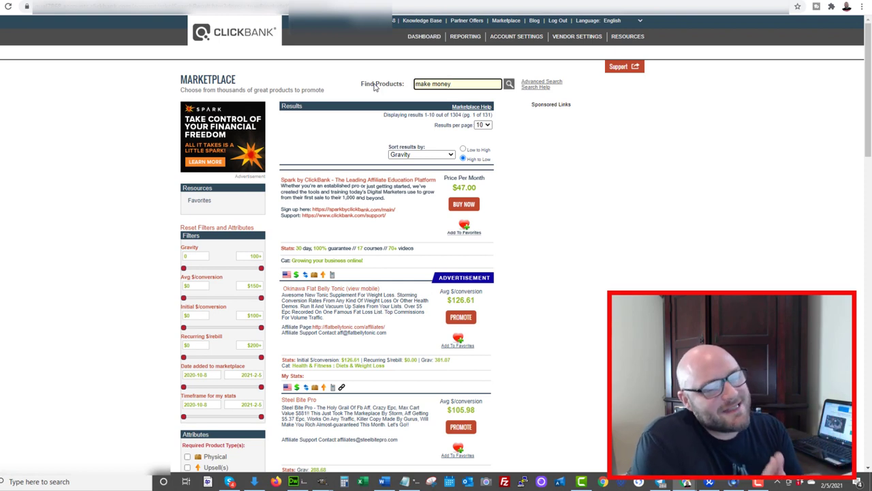
# - Generate a HopLink for the Okinawa Flat Belly Tonic offer and select the encrypted link in the generator window
pyautogui.click(461, 317)
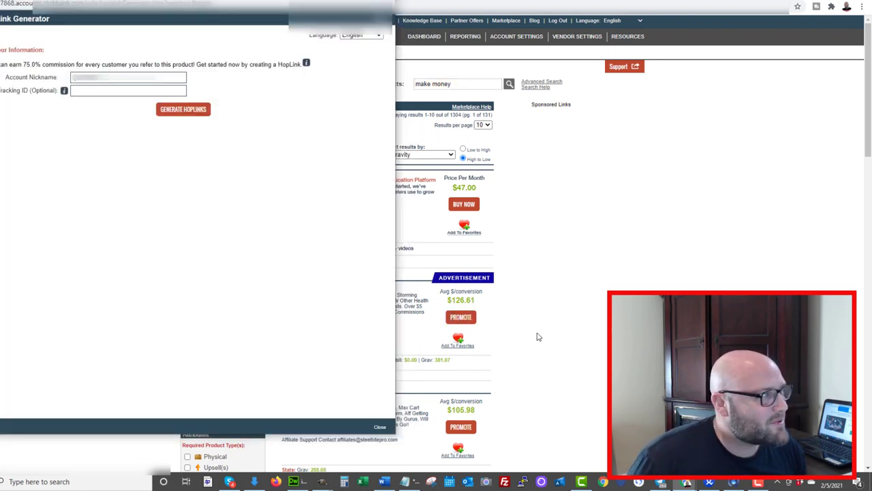
pyautogui.click(184, 111)
pyautogui.moveTo(266, 180); pyautogui.dragTo(79, 179)
pyautogui.click(137, 178)
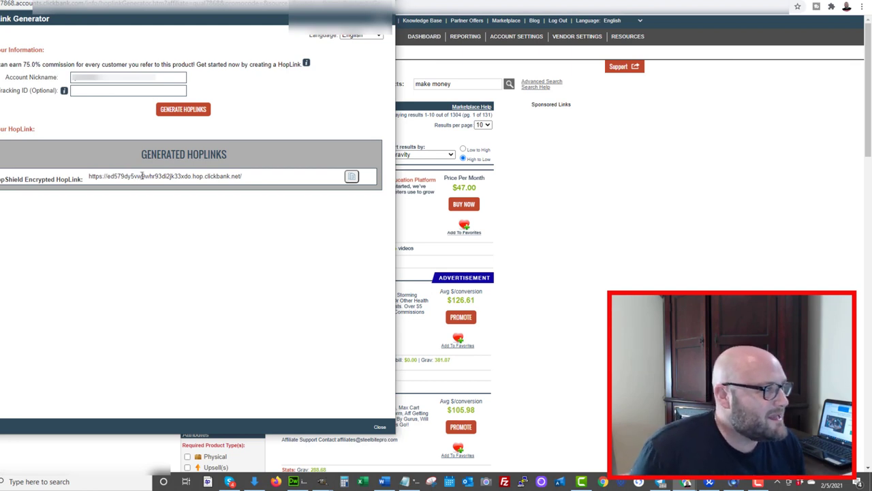
pyautogui.moveTo(249, 175)
pyautogui.mouseDown()
pyautogui.moveTo(90, 177)
pyautogui.moveTo(250, 176)
pyautogui.mouseUp()
pyautogui.click(90, 176)
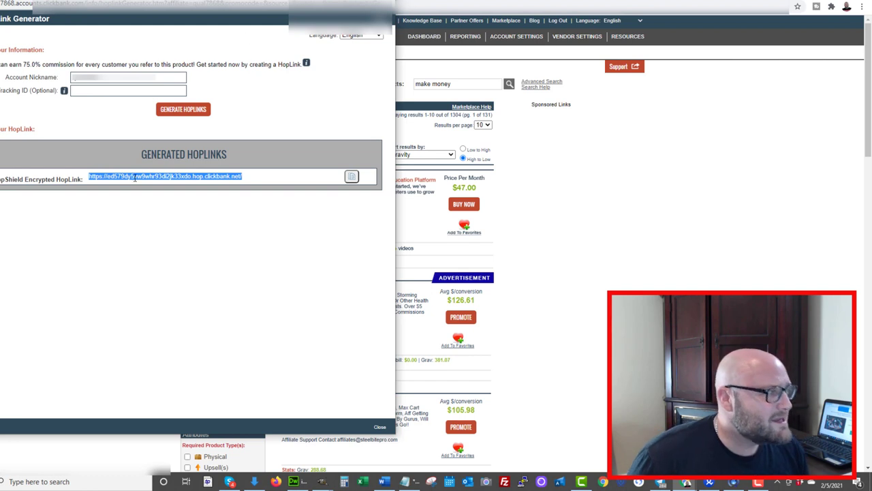
pyautogui.moveTo(283, 1); pyautogui.dragTo(653, 30)
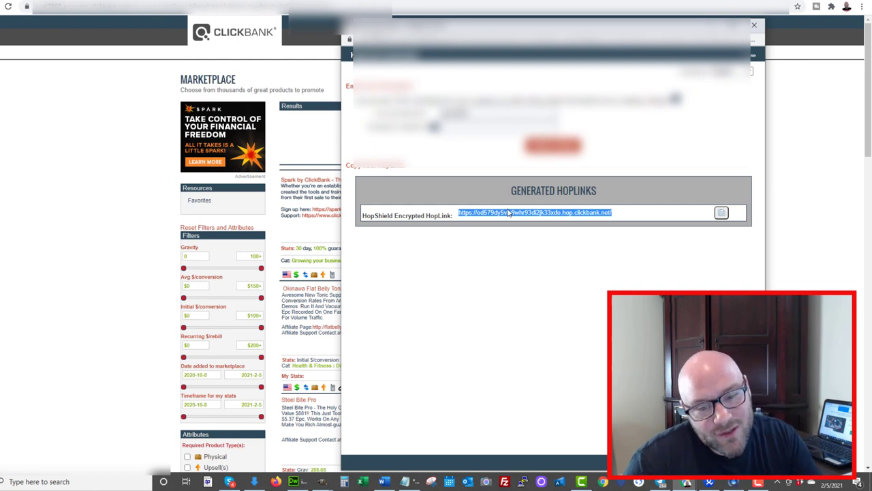
# - Dismiss the HopLink generator, switch to Google Ads and check the cost and conversions of Ad group 1 in PA - Leads Funnel
pyautogui.click(61, 219)
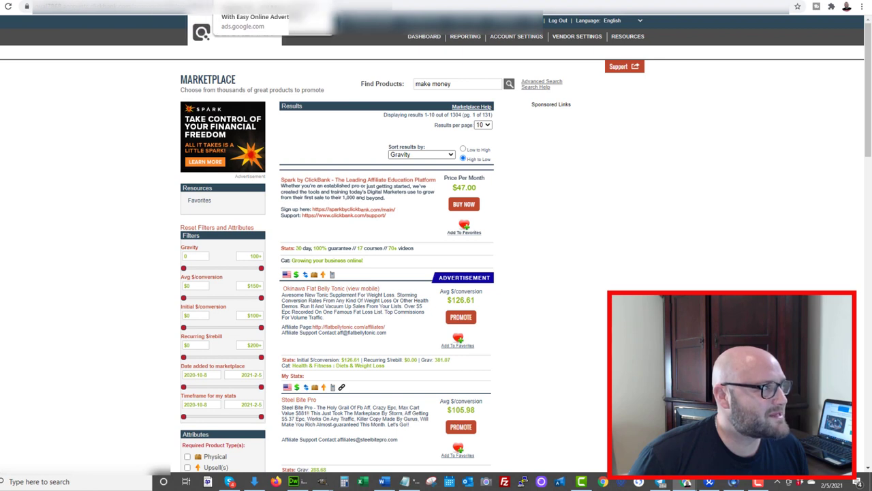
pyautogui.click(198, 7)
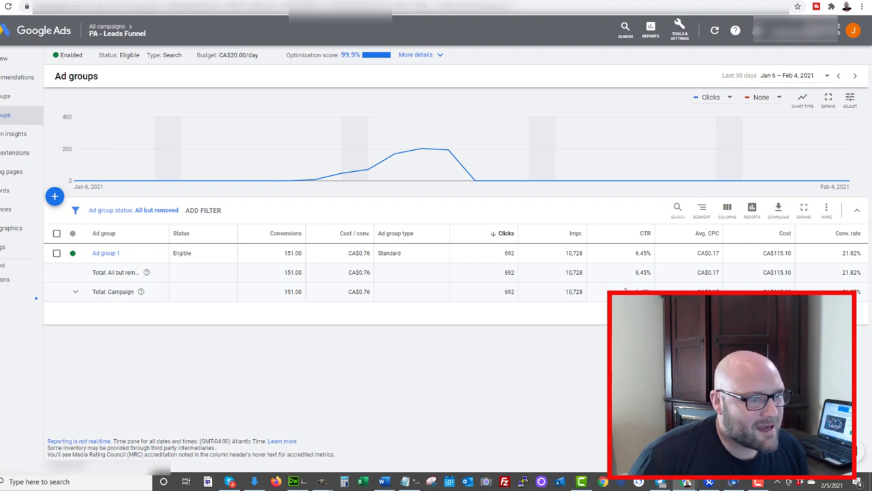
pyautogui.moveTo(770, 254); pyautogui.dragTo(793, 255)
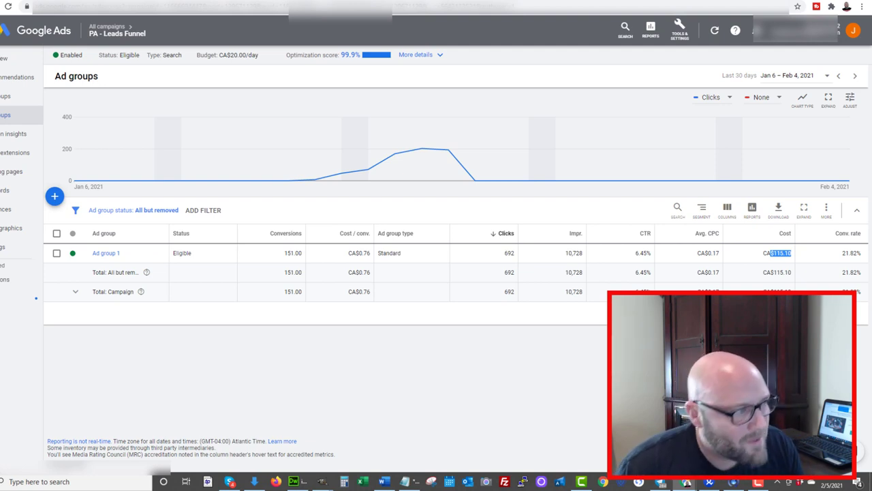
pyautogui.moveTo(284, 253); pyautogui.dragTo(302, 254)
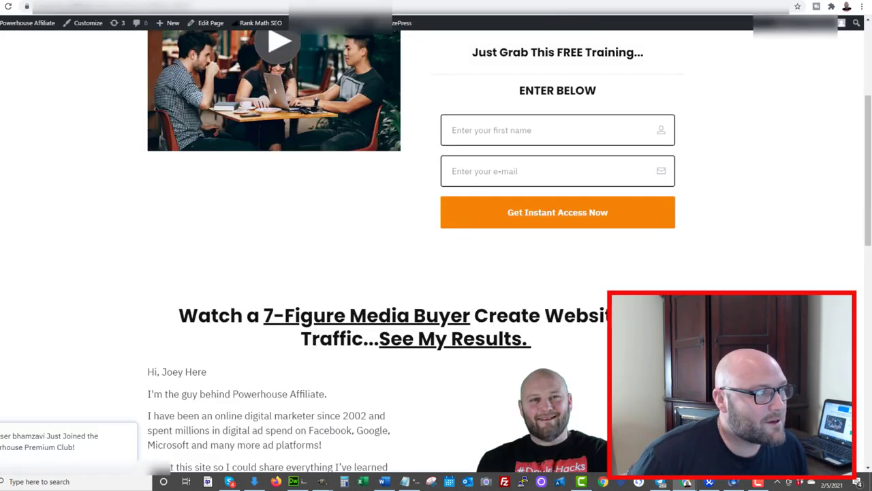
# - Review the free-training opt-in page and the main headline of Powerhouse Affiliate's "CASH READY" action plan page
pyautogui.scroll(3, 208, 238)
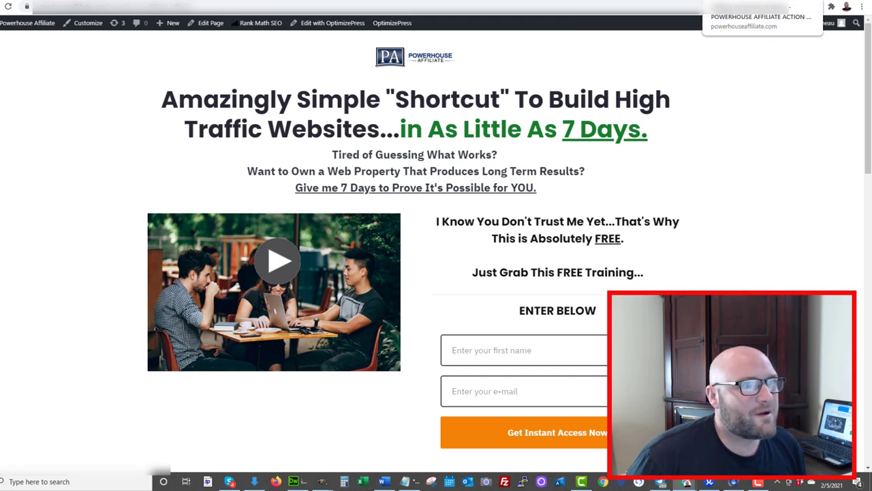
pyautogui.click(756, 1)
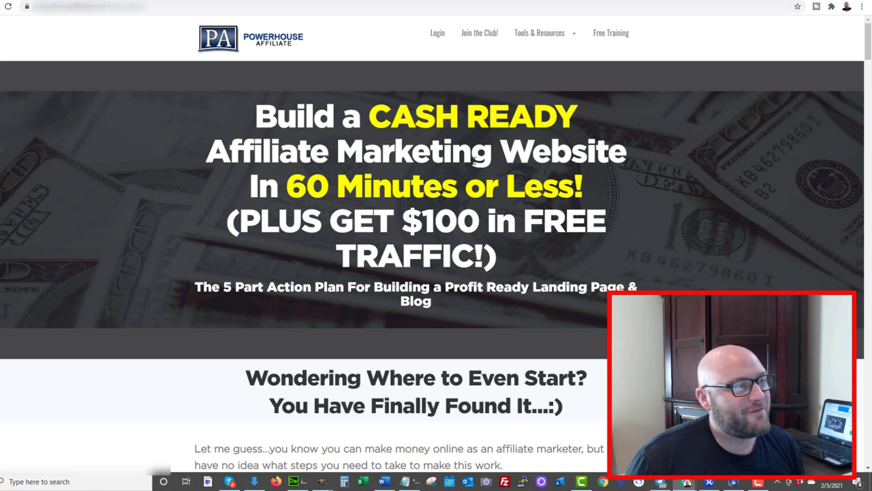
pyautogui.moveTo(374, 155); pyautogui.dragTo(384, 191)
pyautogui.click(410, 227)
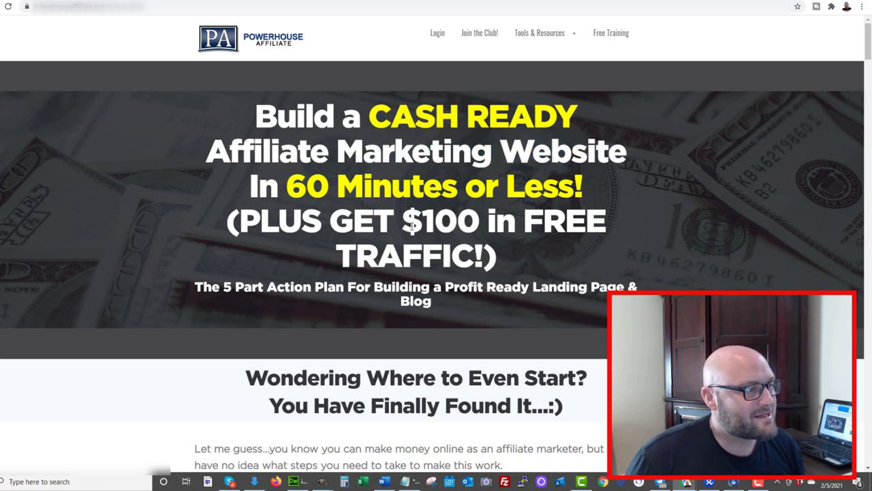
pyautogui.moveTo(390, 115); pyautogui.dragTo(402, 227)
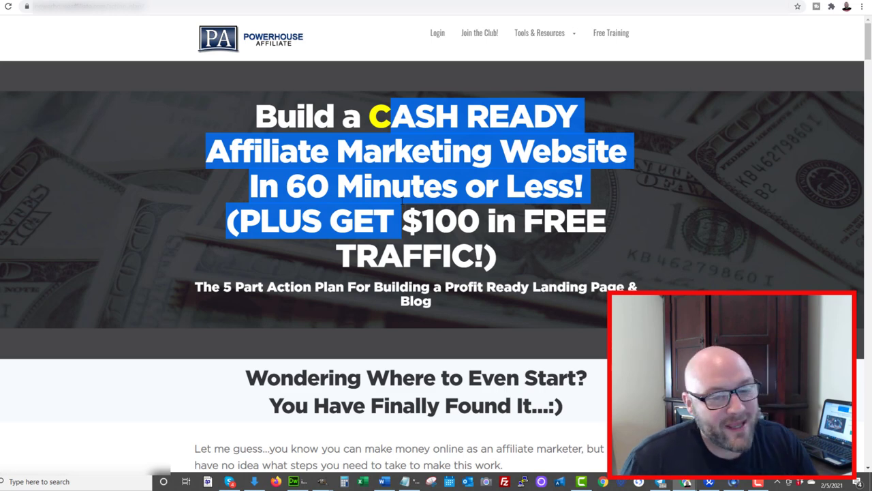
pyautogui.click(400, 227)
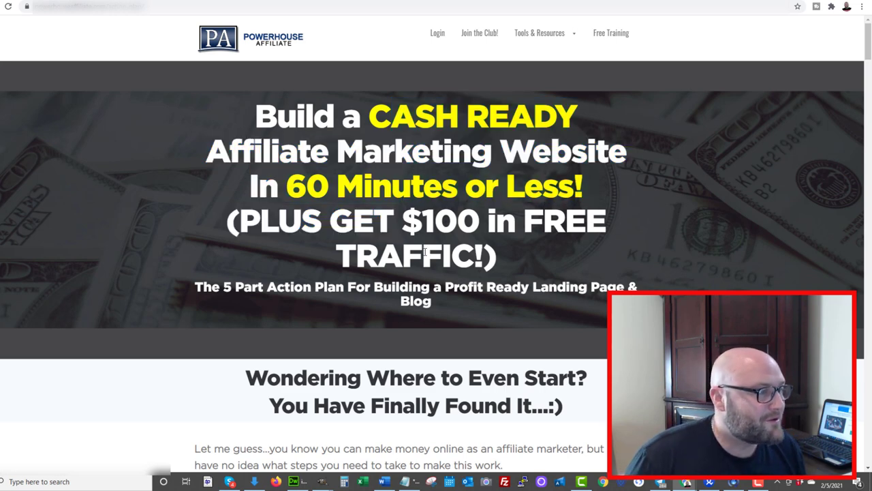
pyautogui.moveTo(431, 315); pyautogui.dragTo(204, 102)
pyautogui.click(204, 102)
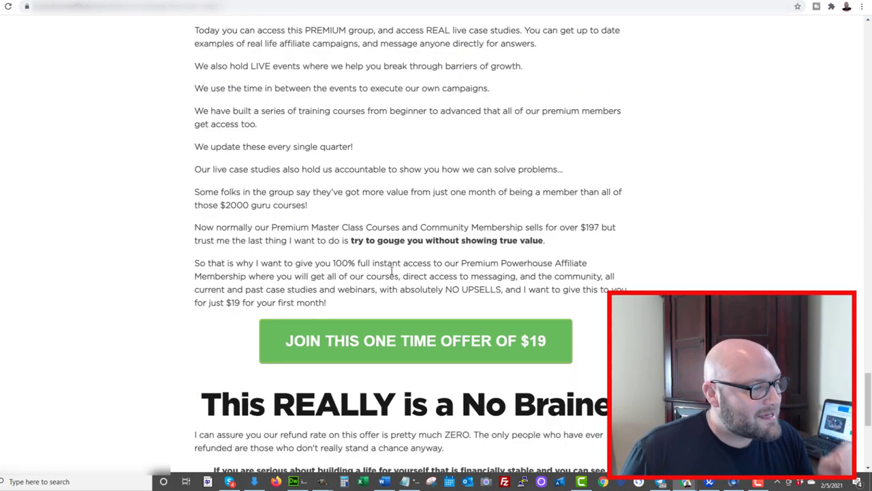
# - Examine the community welcome page from its opening message to the $19 offer, and the headline of the free-training opt-in page
pyautogui.scroll(15, 860, 310)
pyautogui.scroll(15, 861, 310)
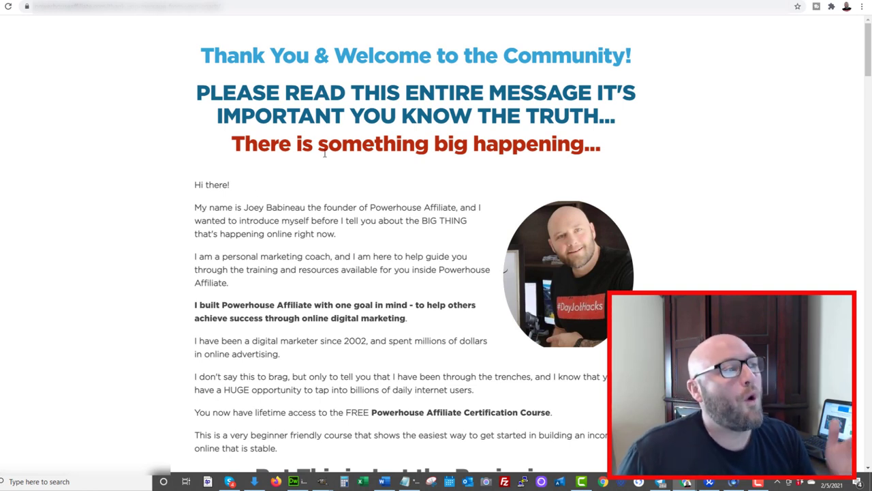
pyautogui.moveTo(232, 34); pyautogui.dragTo(239, 187)
pyautogui.click(239, 187)
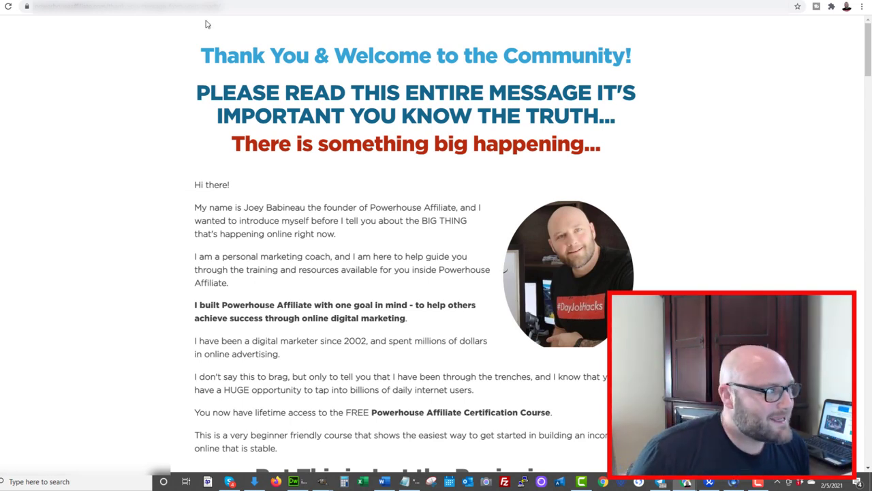
pyautogui.moveTo(179, 43); pyautogui.dragTo(343, 348)
pyautogui.click(343, 349)
pyautogui.scroll(-1, 363, 338)
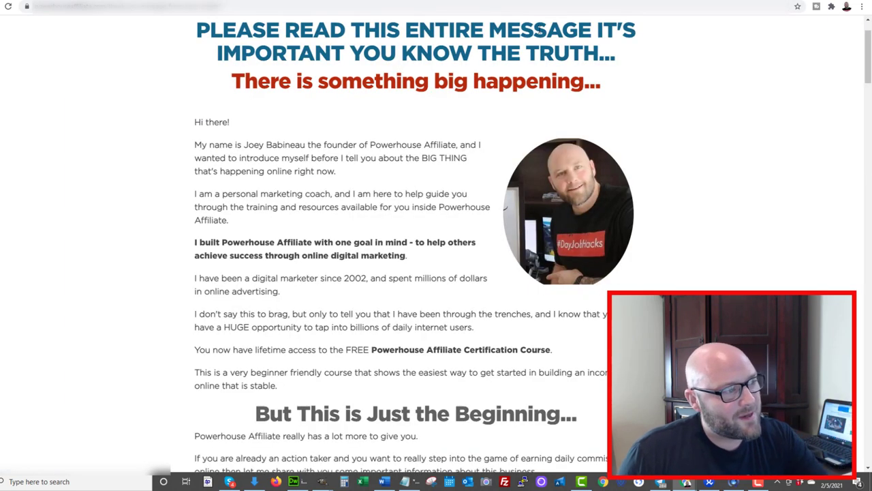
pyautogui.scroll(-1, 383, 211)
pyautogui.scroll(-3, 383, 213)
pyautogui.scroll(5, 383, 217)
pyautogui.scroll(-6, 385, 217)
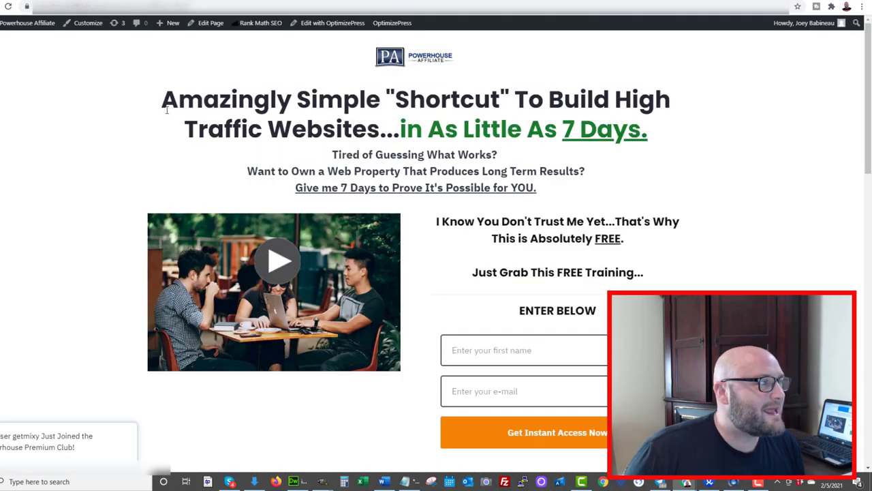
pyautogui.moveTo(165, 108); pyautogui.dragTo(647, 319)
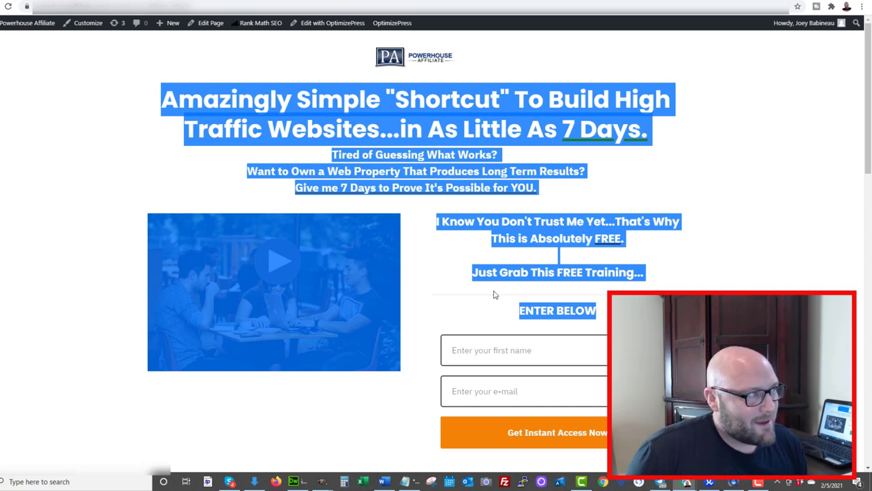
pyautogui.click(97, 114)
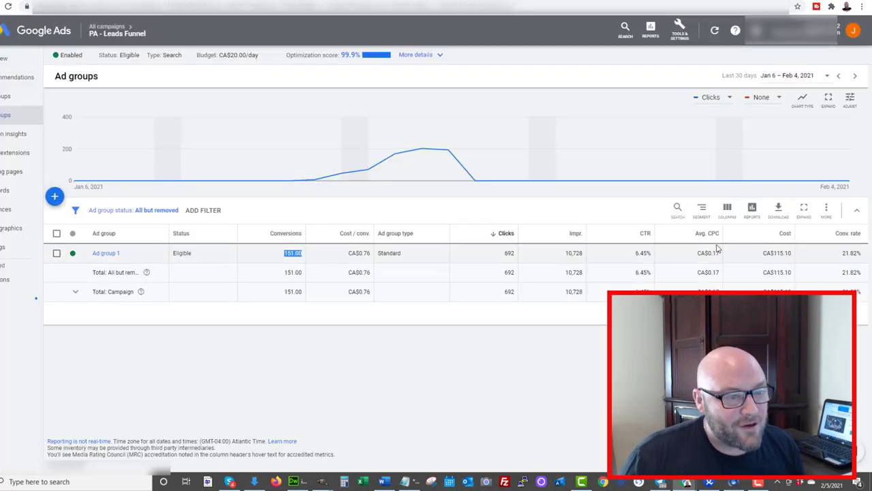
# - Check the cost and conversions of Ad group 1 in Google Ads, and open the list of the campaign's ads
pyautogui.moveTo(759, 253); pyautogui.dragTo(792, 258)
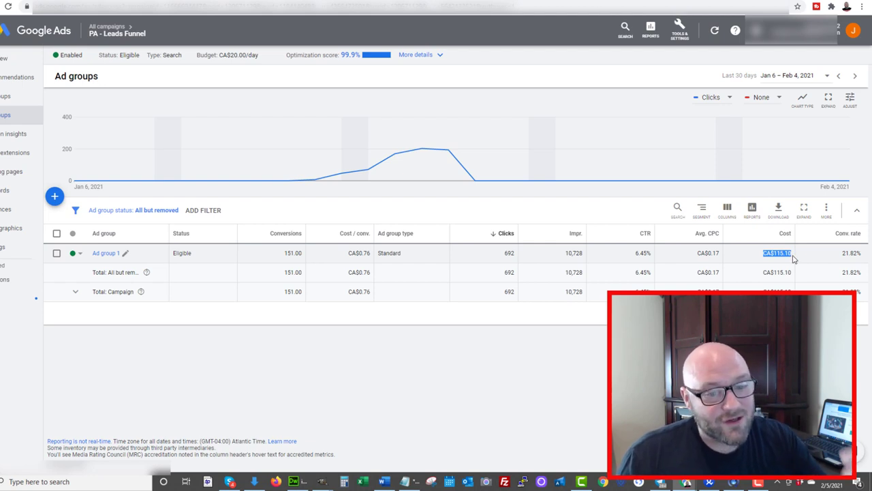
pyautogui.click(761, 256)
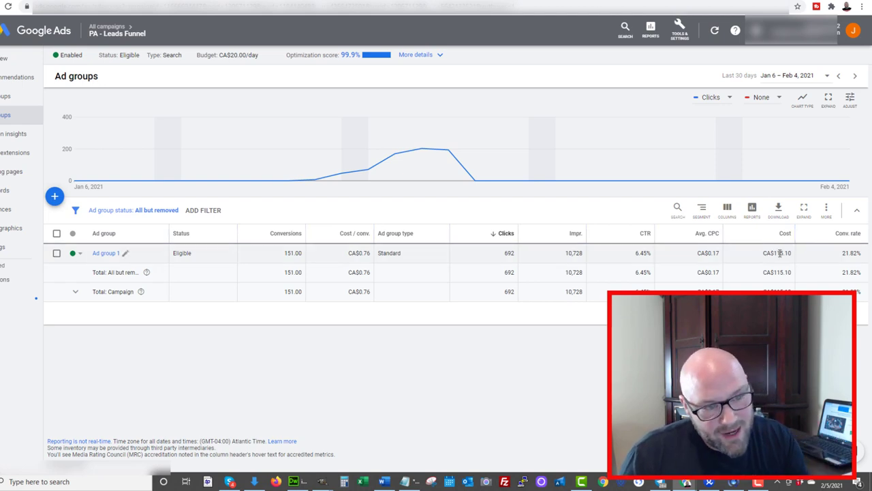
pyautogui.moveTo(792, 253); pyautogui.dragTo(764, 257)
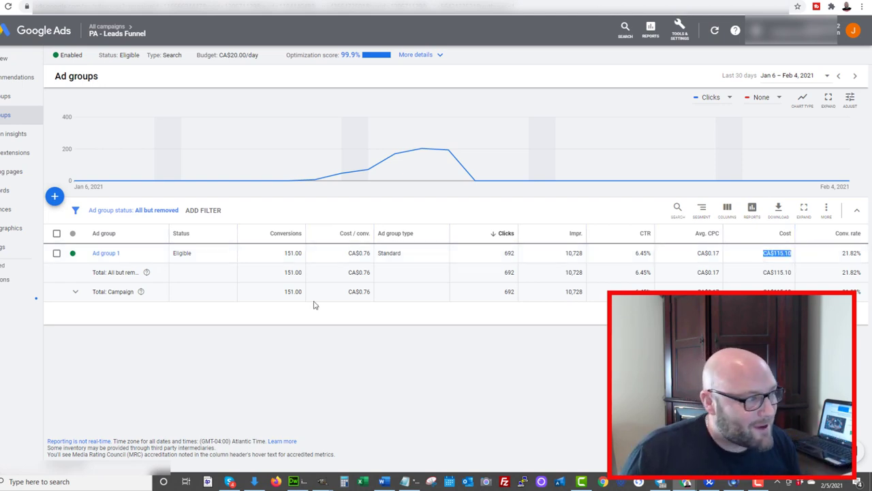
pyautogui.moveTo(274, 256); pyautogui.dragTo(309, 255)
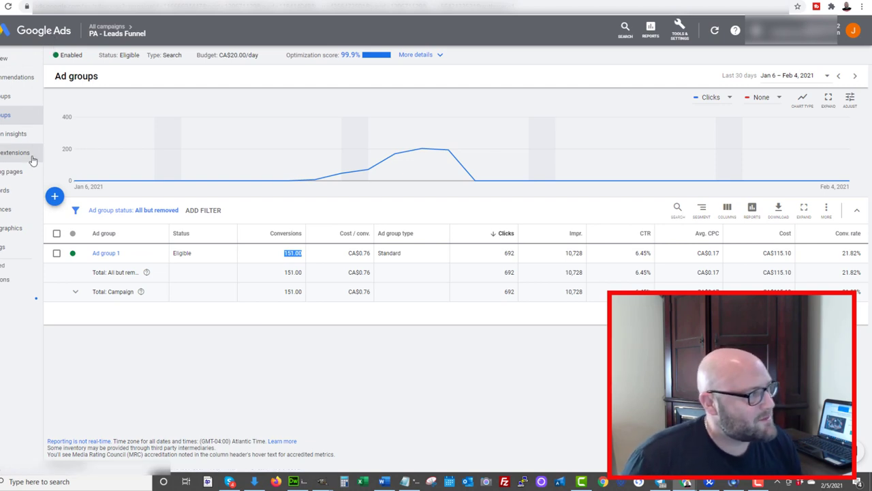
pyautogui.click(8, 157)
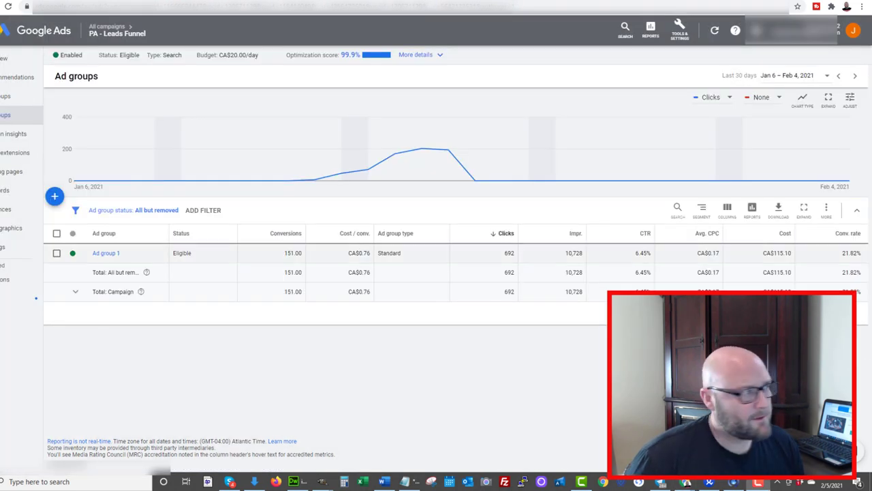
pyautogui.click(14, 153)
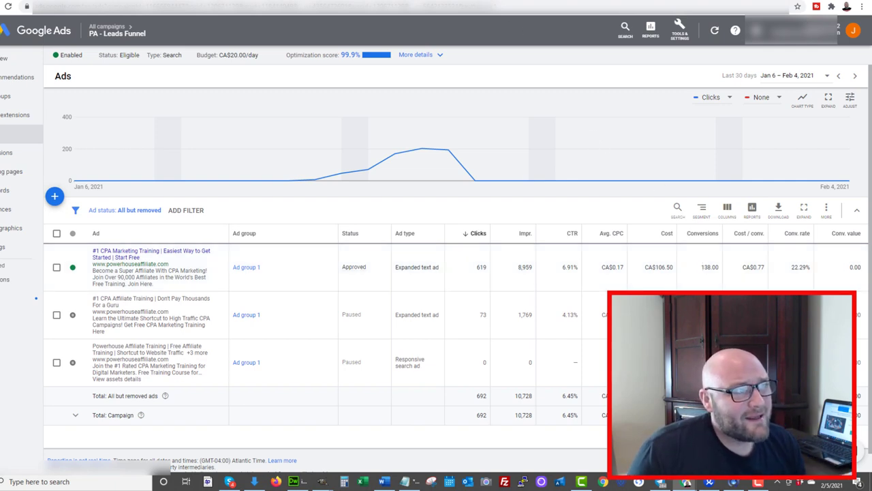
# - Go back to the community welcome page and highlight its opening headline
pyautogui.click(486, 3)
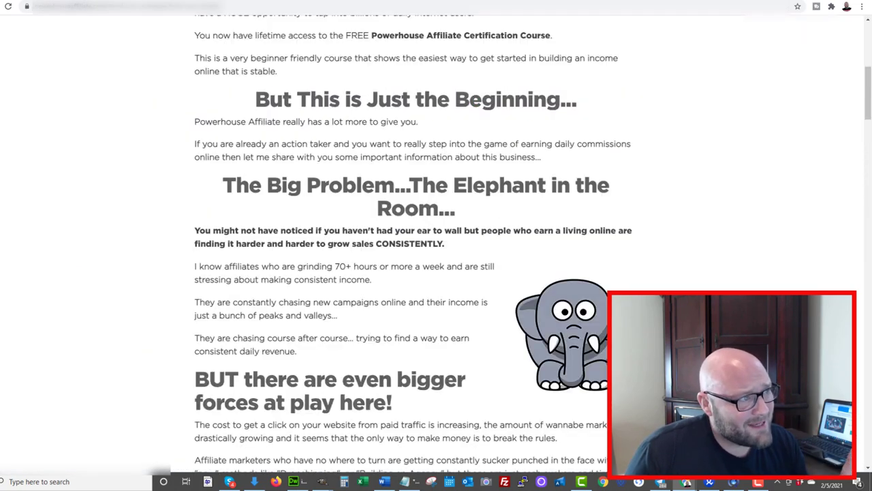
pyautogui.scroll(6, 405, 229)
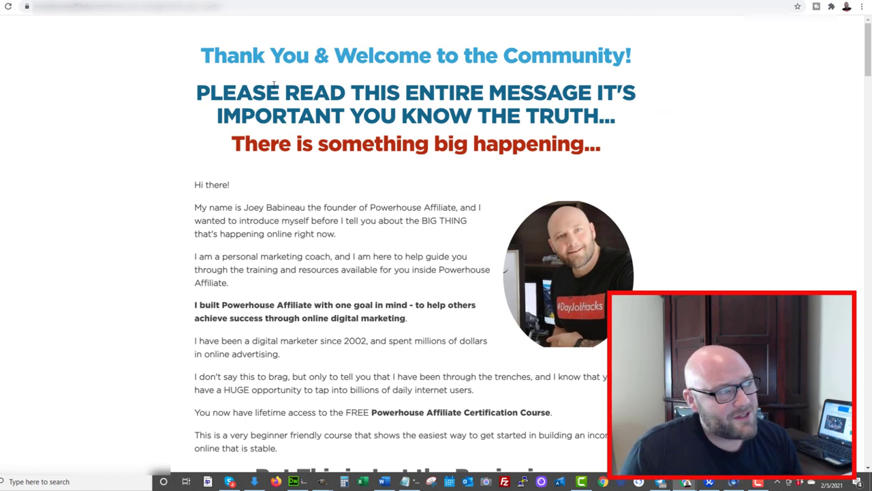
pyautogui.moveTo(210, 53); pyautogui.dragTo(552, 89)
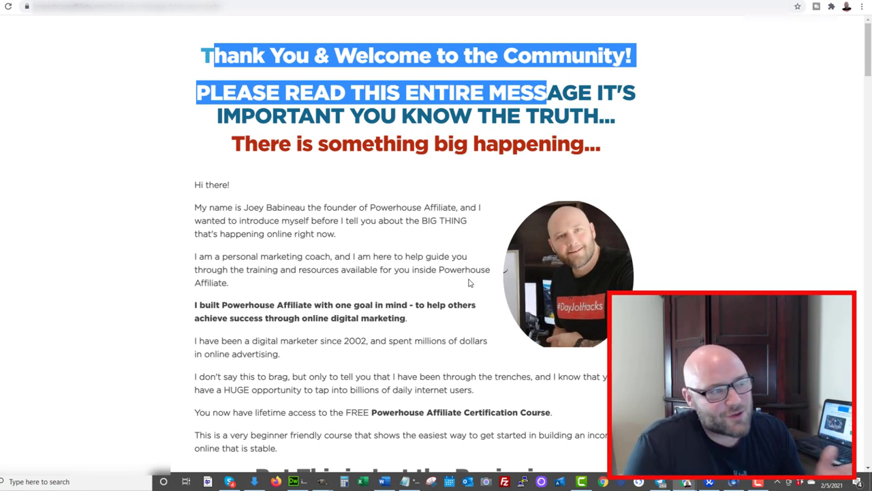
pyautogui.hotkey('ctrl', 'Tab')
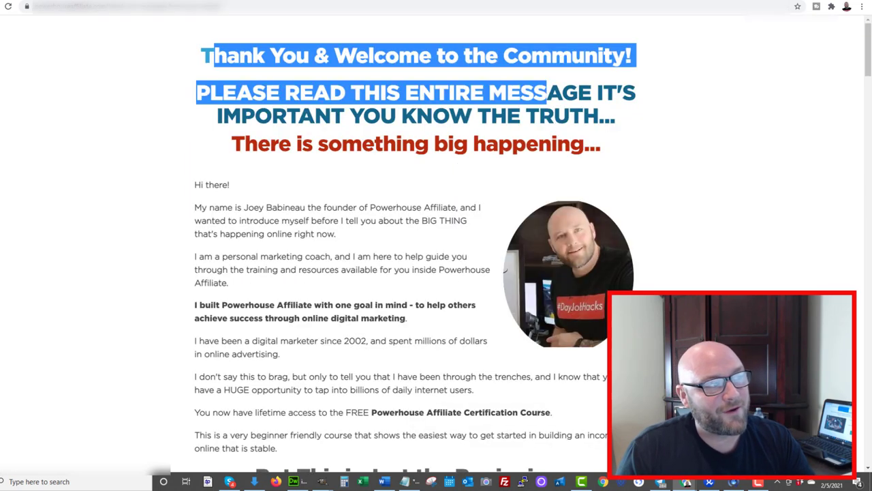
pyautogui.click(359, 292)
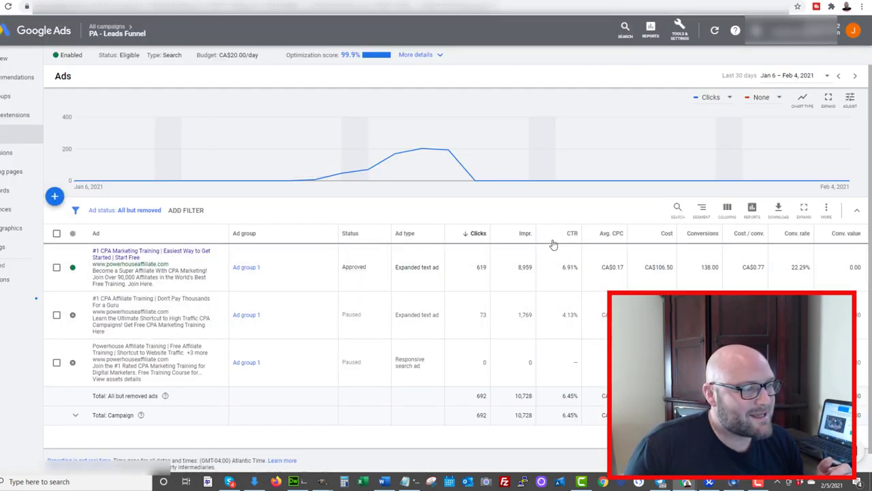
# - Check the conversions and conversion rate of the approved "#1 CPA Marketing Training" ad in Google Ads and open it for editing
pyautogui.moveTo(702, 269); pyautogui.dragTo(719, 267)
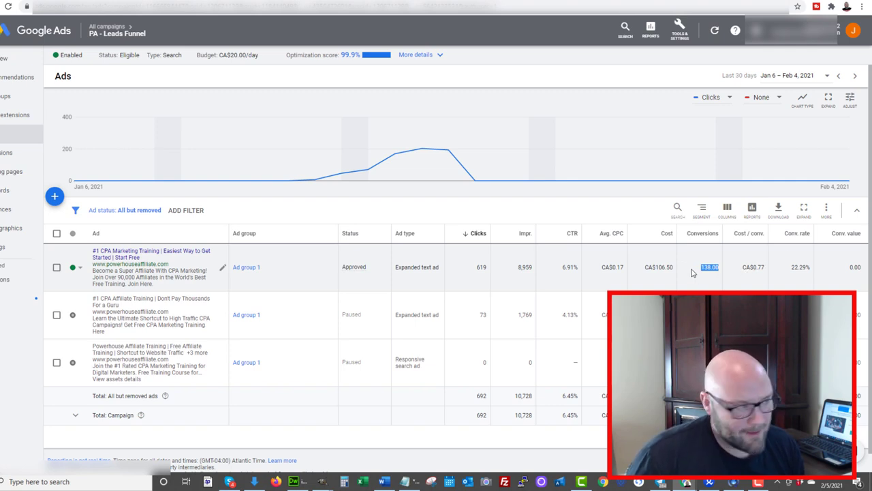
pyautogui.doubleClick(801, 266)
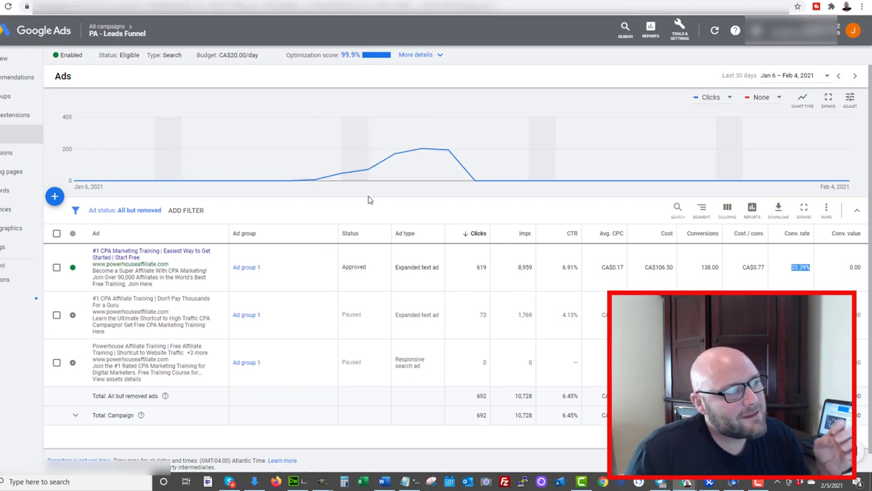
pyautogui.click(225, 270)
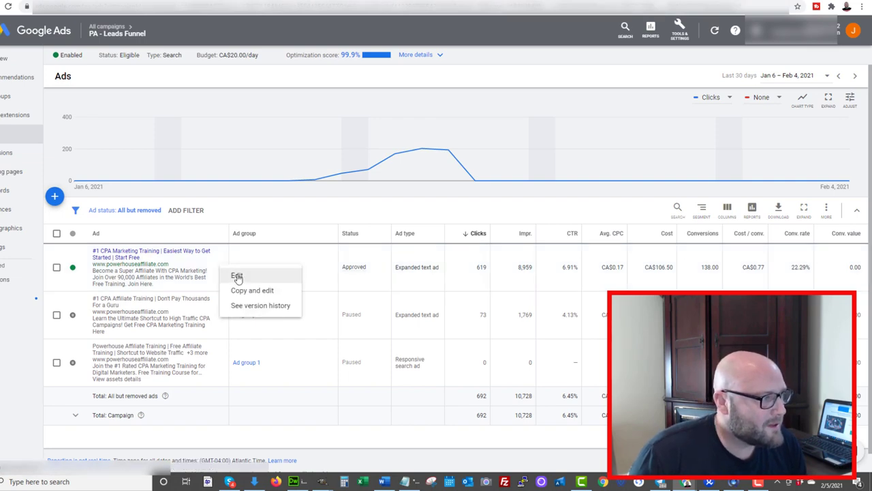
pyautogui.click(235, 275)
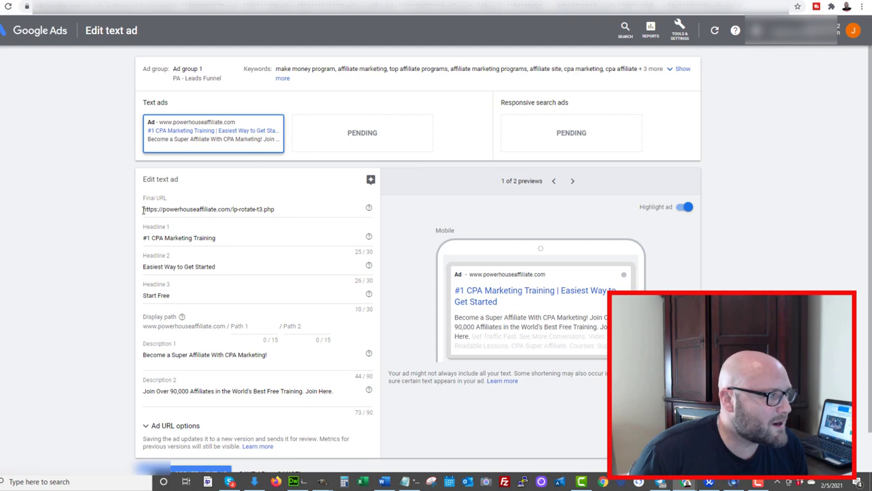
# - Inspect the ad's final URL and highlight the headline of the free-training opt-in page
pyautogui.moveTo(144, 209); pyautogui.dragTo(292, 213)
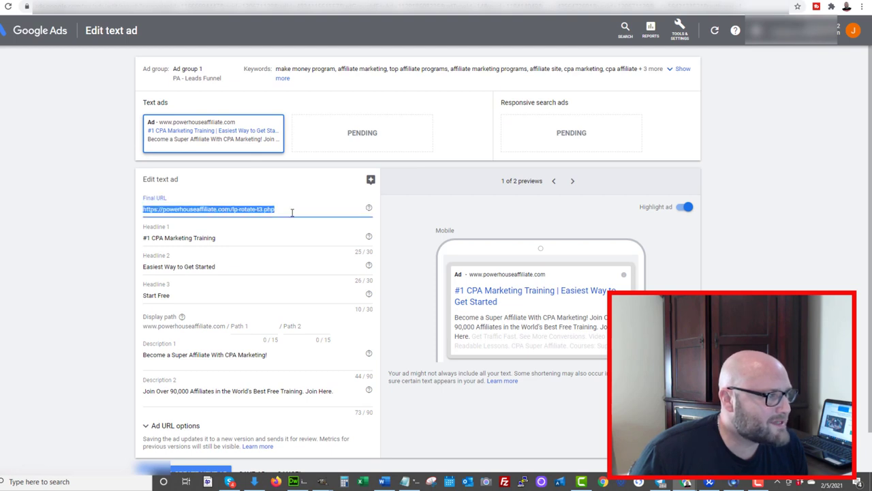
pyautogui.click(277, 210)
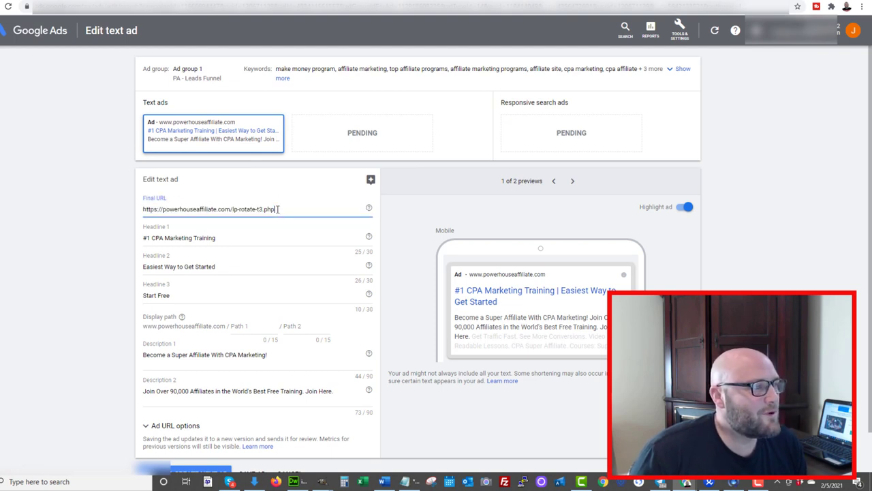
pyautogui.moveTo(276, 209); pyautogui.dragTo(135, 207)
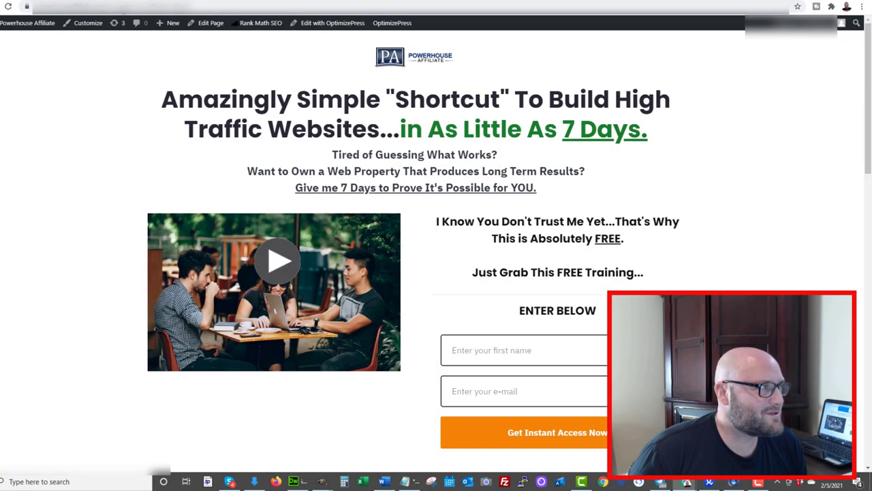
pyautogui.moveTo(379, 90); pyautogui.dragTo(431, 175)
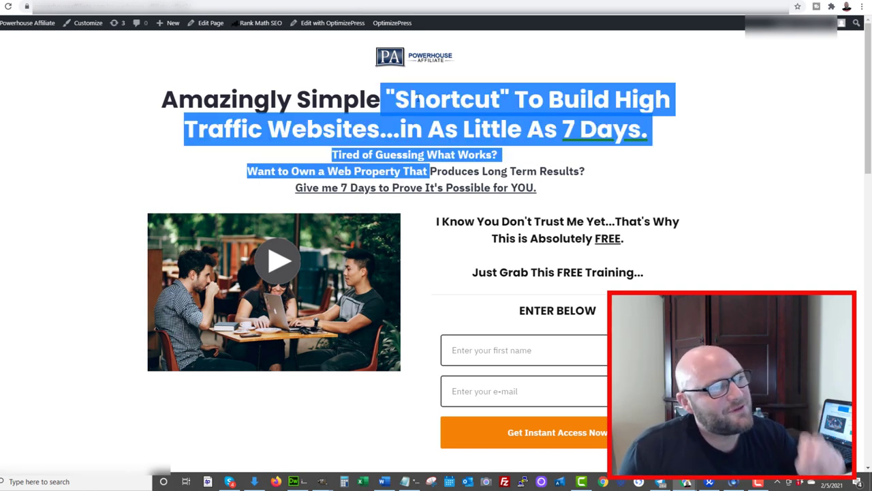
# - Clear the headline highlighting on the free-training opt-in page and go over its text from the headline to the "Absolutely FREE" line
pyautogui.click(420, 112)
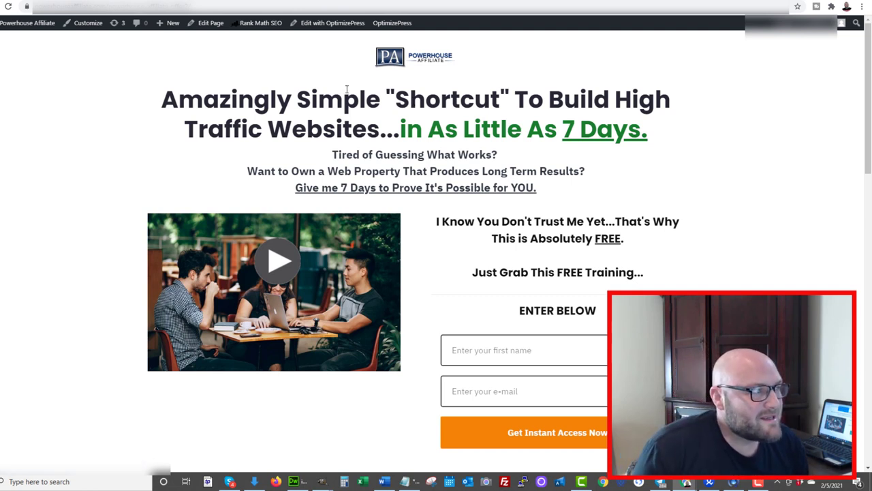
pyautogui.moveTo(255, 88); pyautogui.dragTo(536, 240)
pyautogui.click(550, 242)
pyautogui.click(535, 241)
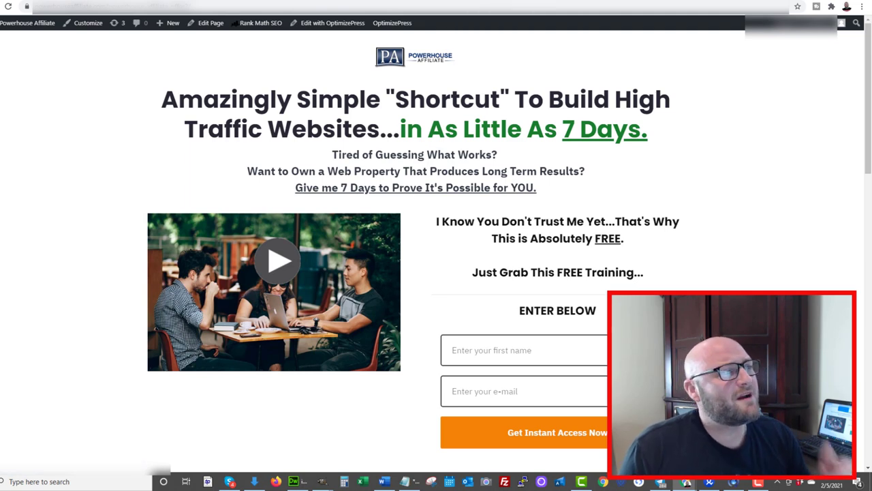
# - Open the stats of the "Powerhouse Affiliate Google Search" tracking campaign and review the visitors and subscribers per keyword
pyautogui.hotkey('ctrl', 'Tab')
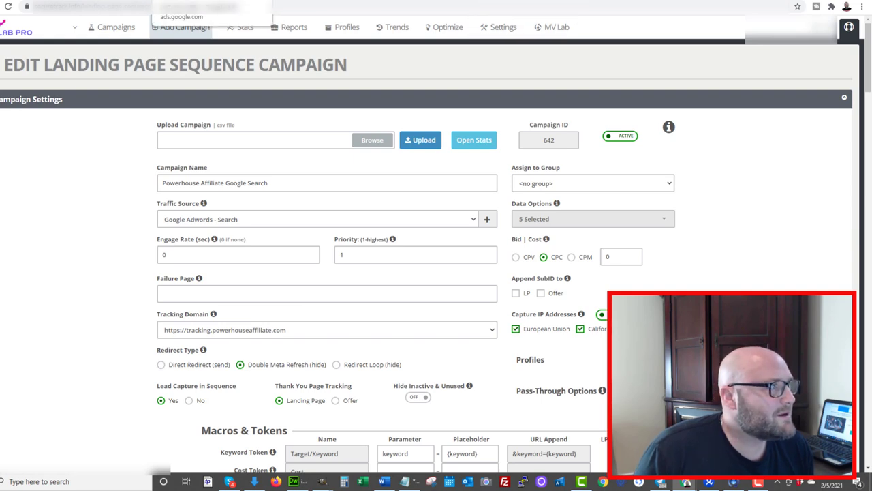
pyautogui.click(475, 139)
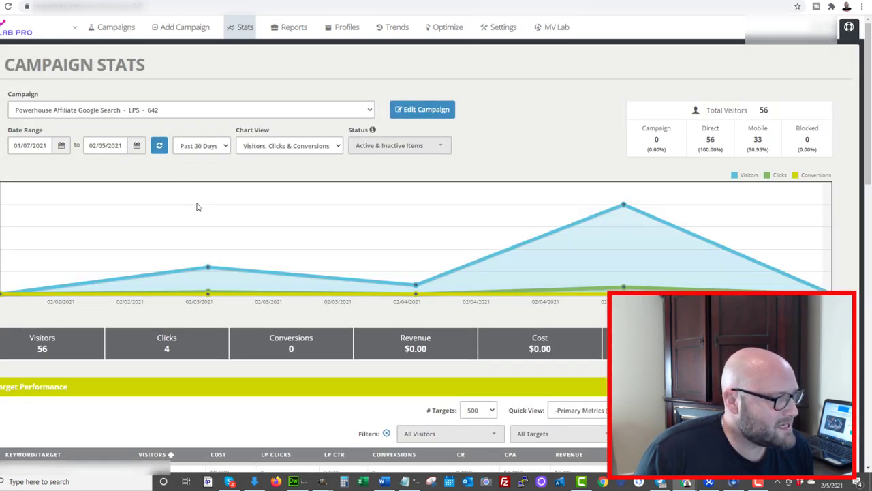
pyautogui.scroll(-2, 207, 229)
pyautogui.scroll(-3, 206, 229)
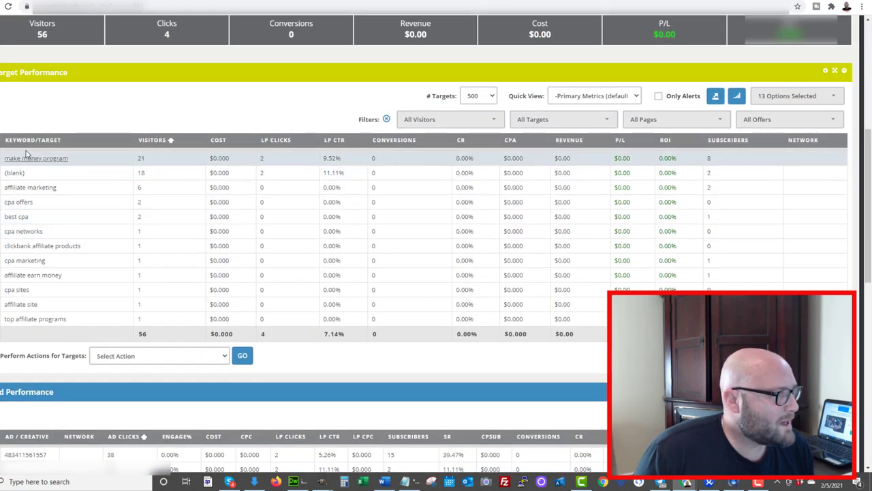
pyautogui.scroll(-3, 34, 231)
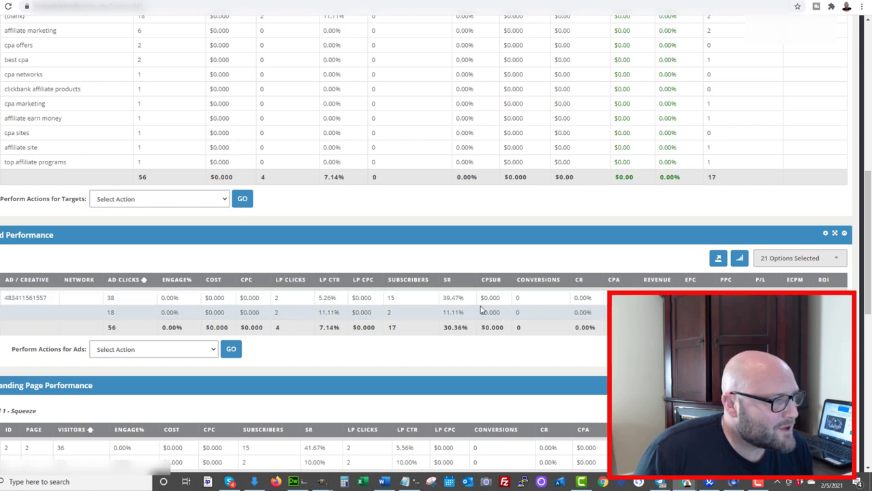
# - Examine the ad clicks, subscribers and subscribe rate of the first ad under Ad Performance and highlight its creative ID
pyautogui.moveTo(402, 302); pyautogui.dragTo(358, 301)
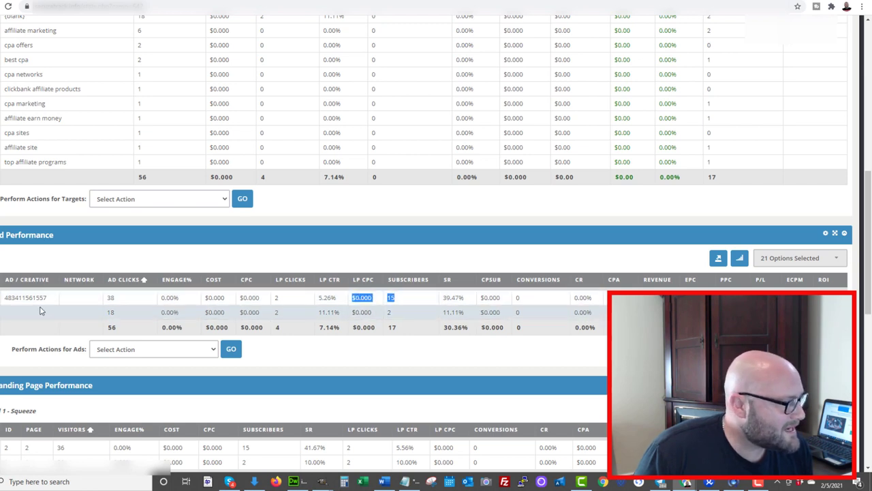
pyautogui.moveTo(102, 304); pyautogui.dragTo(439, 304)
pyautogui.moveTo(56, 298); pyautogui.dragTo(4, 298)
pyautogui.scroll(-2, 57, 349)
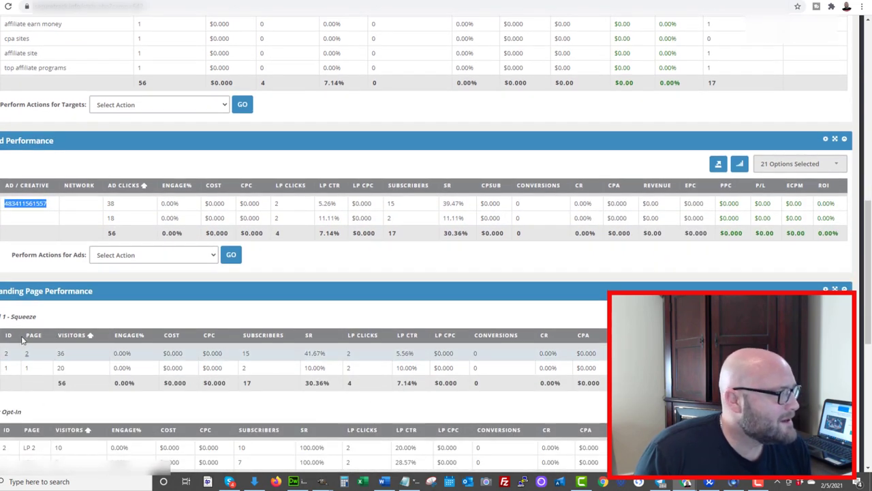
# - Compare the squeeze and opt-in landing page results and check the thank-you page performance
pyautogui.moveTo(1, 316)
pyautogui.mouseDown()
pyautogui.moveTo(36, 317)
pyautogui.moveTo(9, 317)
pyautogui.mouseUp()
pyautogui.scroll(-2, 42, 346)
pyautogui.scroll(-2, 27, 375)
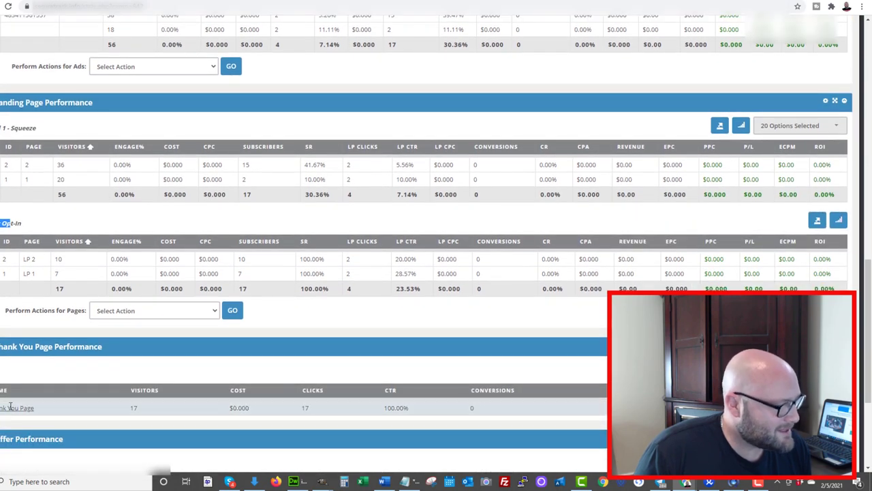
pyautogui.scroll(4, 322, 301)
pyautogui.scroll(10, 323, 298)
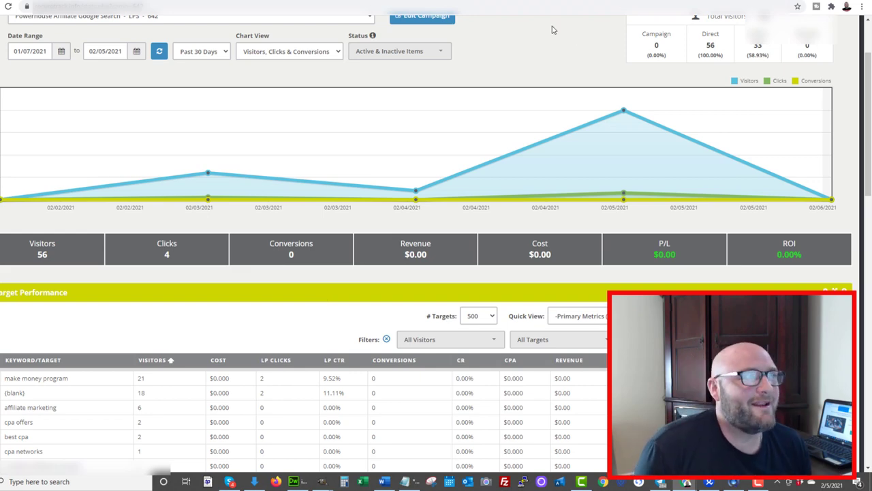
# - Revisit the opt-in page and the community welcome page, and switch to the new campaign setup in Google Ads
pyautogui.hotkey('ctrl', 'Tab')
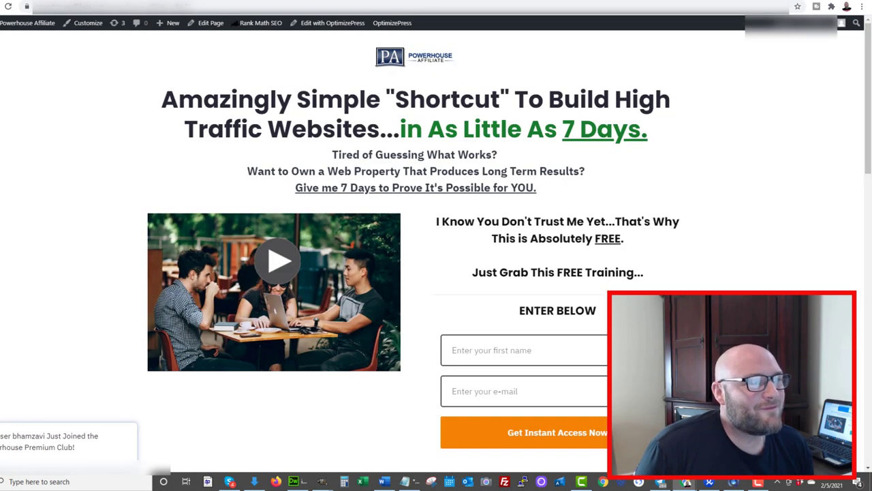
pyautogui.hotkey('ctrl', 'Tab')
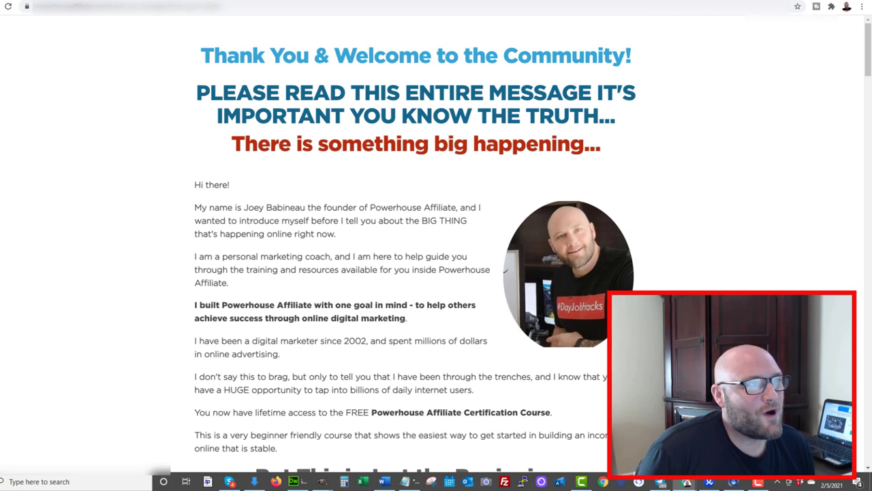
pyautogui.hotkey('ctrl', 'Tab')
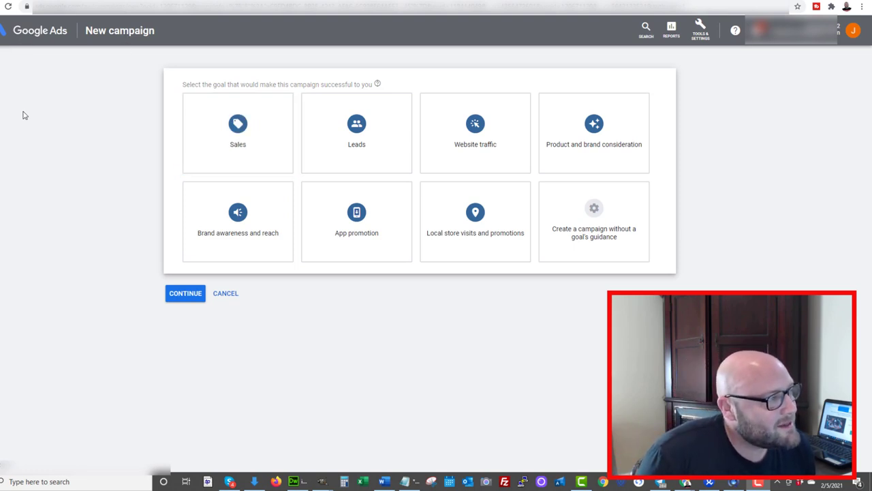
# - Compare the available campaign goals and choose Leads for the new campaign
pyautogui.moveTo(431, 247)
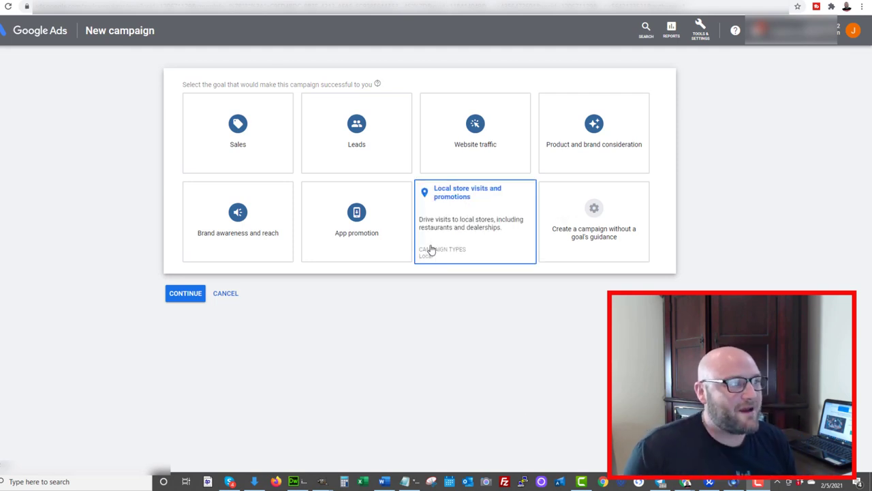
pyautogui.moveTo(611, 150)
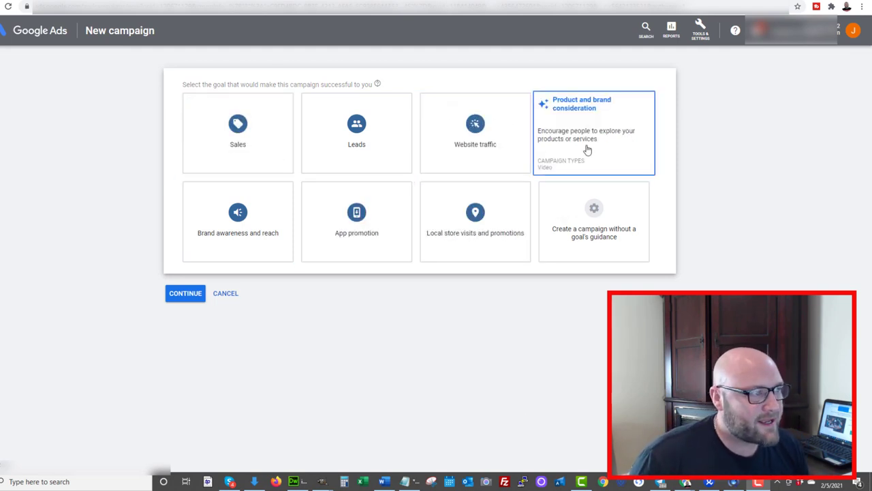
pyautogui.moveTo(335, 139)
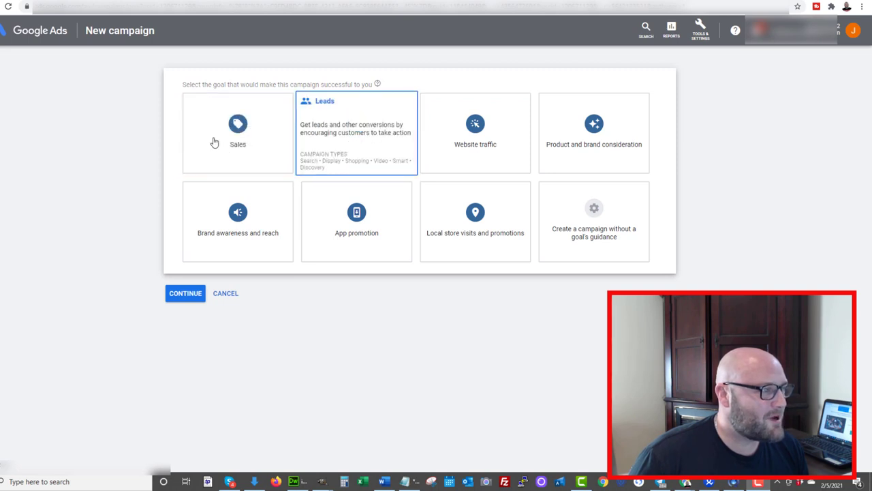
pyautogui.click(361, 137)
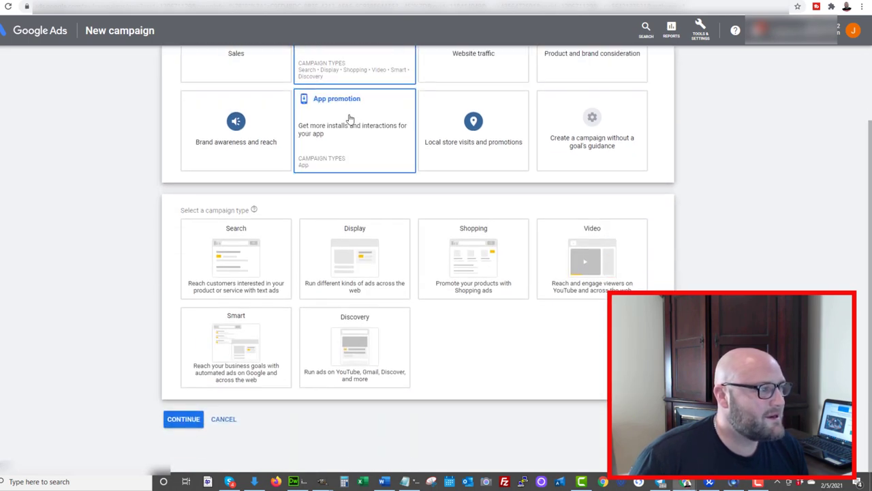
# - Look over the Display, Video and Discovery campaign types and choose Search
pyautogui.click(242, 277)
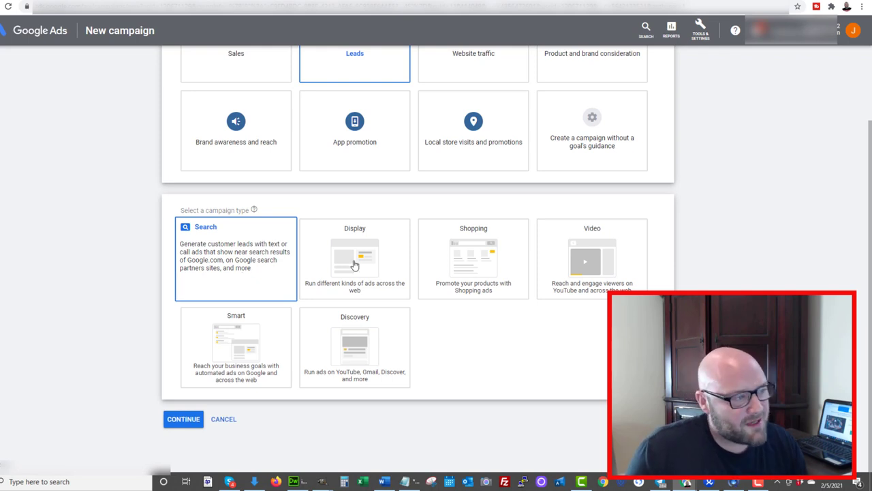
pyautogui.click(355, 293)
pyautogui.click(587, 266)
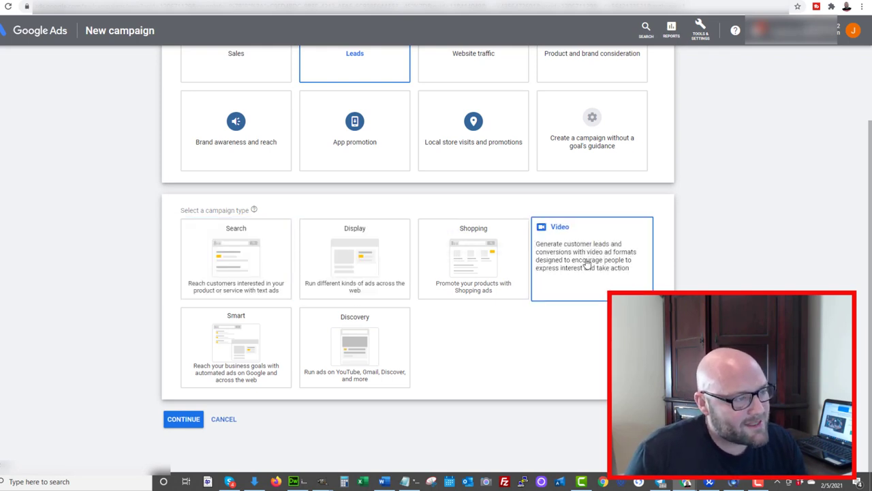
pyautogui.click(399, 350)
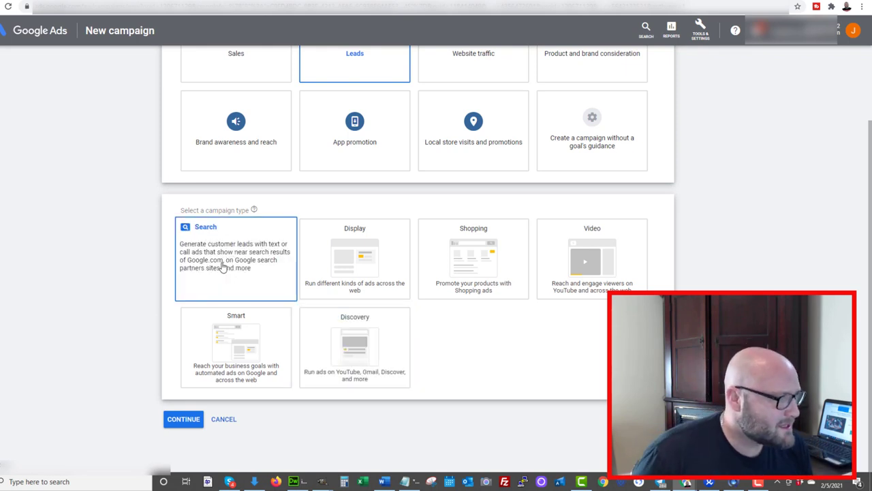
pyautogui.click(251, 266)
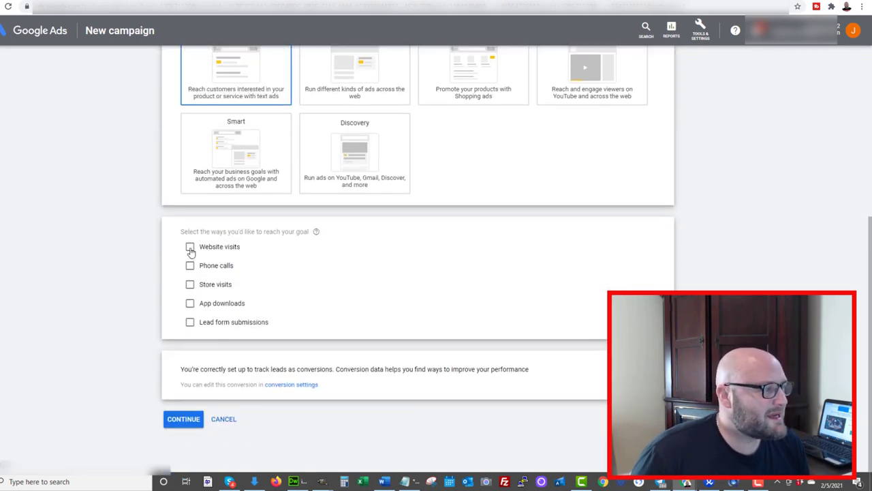
pyautogui.click(190, 249)
pyautogui.click(233, 270)
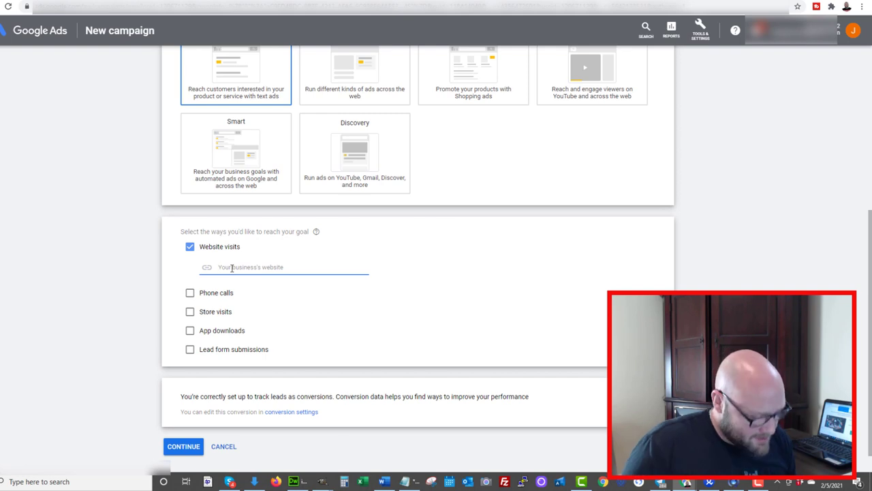
pyautogui.write('http')
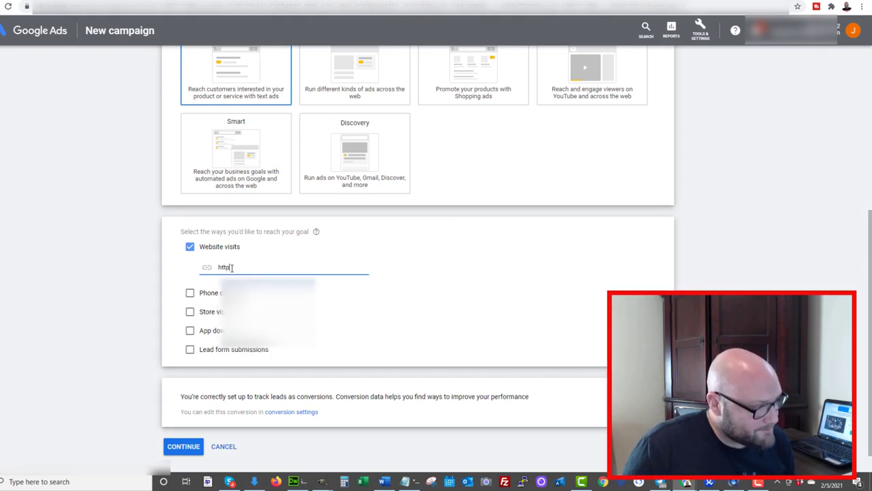
pyautogui.write('s://p')
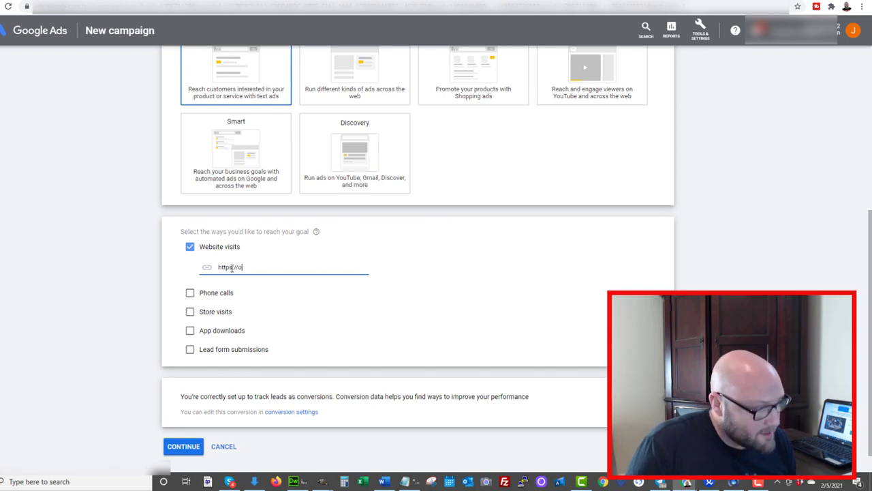
pyautogui.write('owerhouseaffiliate.com')
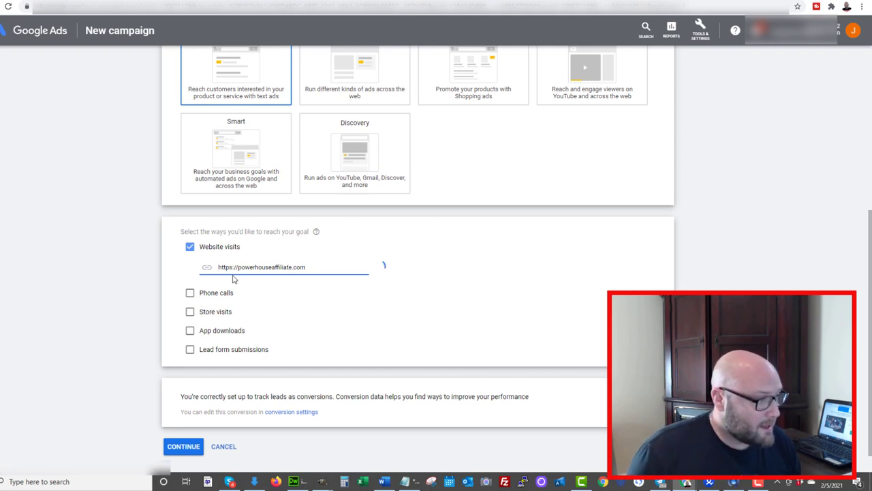
pyautogui.scroll(-1, 270, 331)
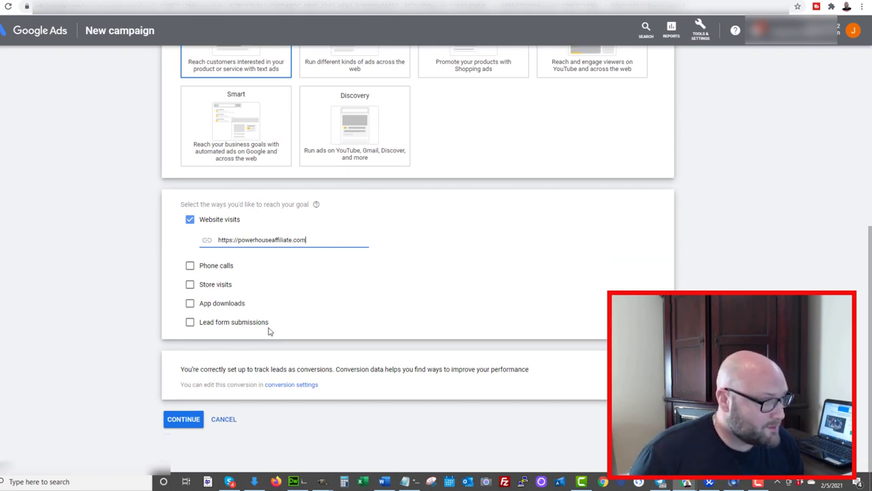
pyautogui.click(176, 422)
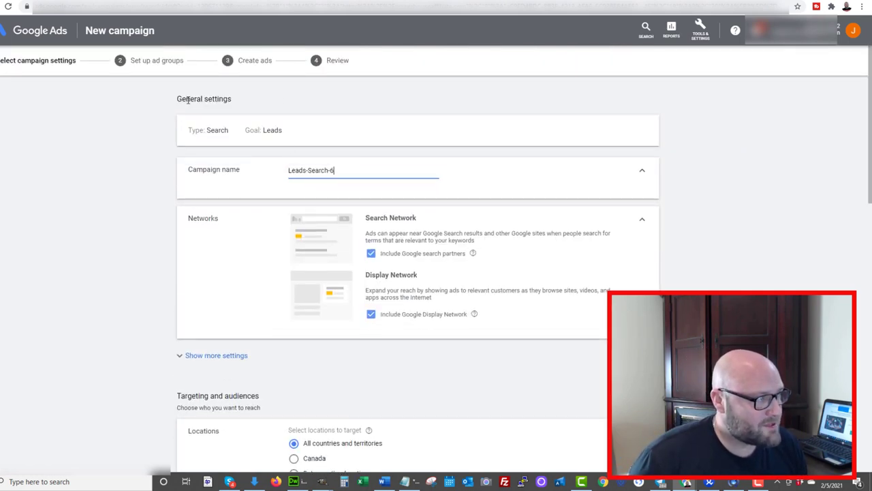
# - Name the campaign Leads-Powerhouse and exclude the Google Display Network from it
pyautogui.moveTo(334, 170); pyautogui.dragTo(310, 171)
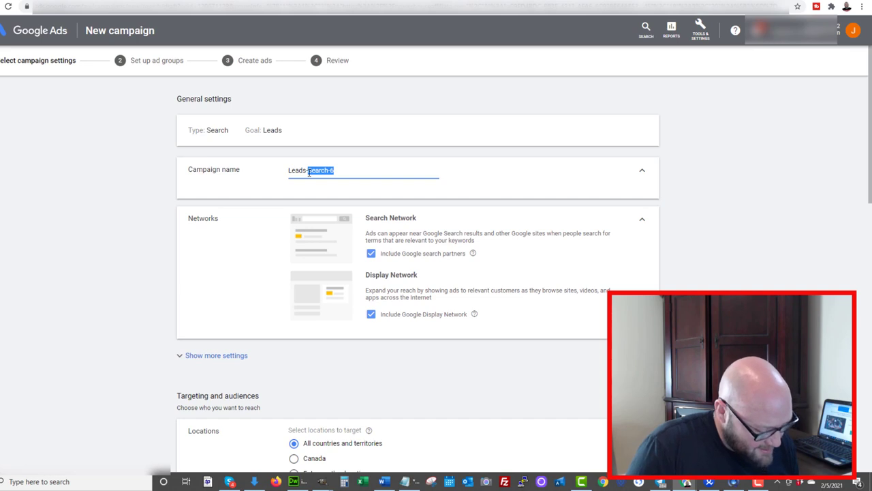
pyautogui.write('M')
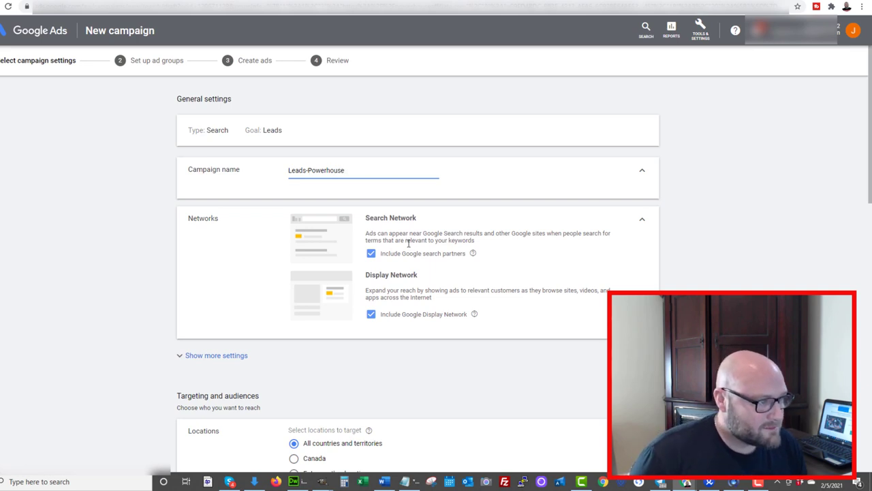
pyautogui.scroll(-1, 372, 273)
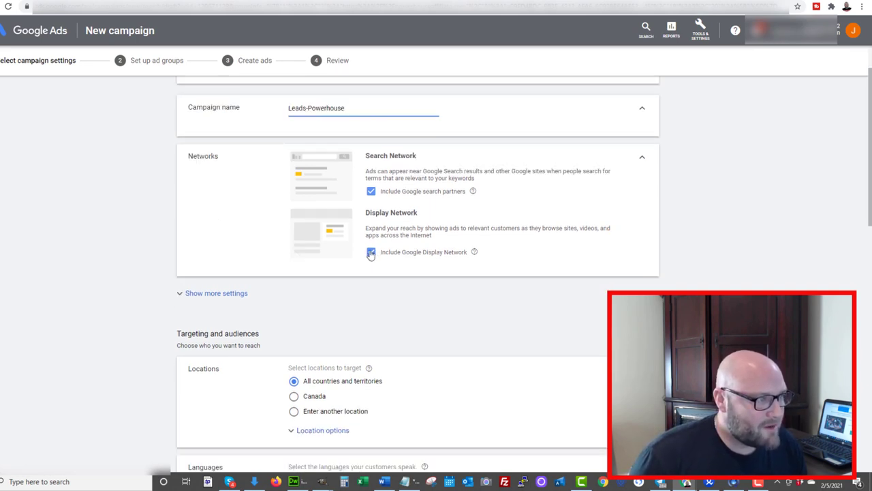
pyautogui.click(372, 252)
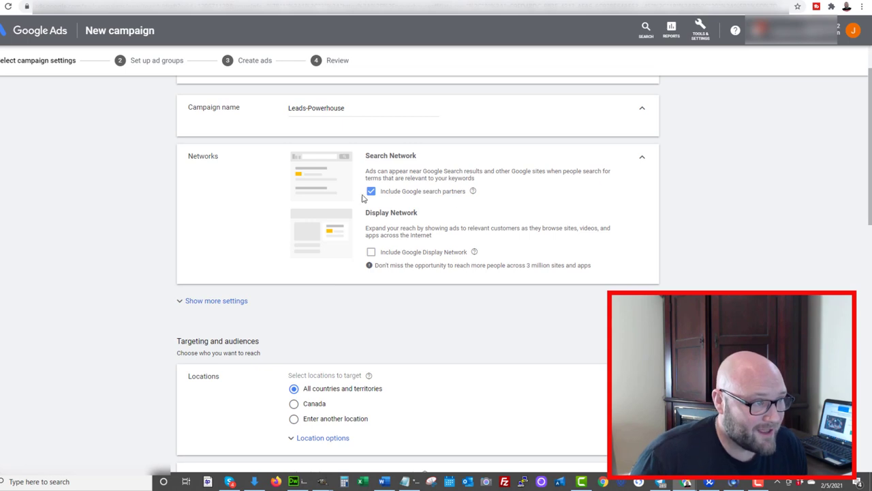
# - Look over the network, location and language settings and reveal the additional general settings of the campaign
pyautogui.scroll(-3, 433, 266)
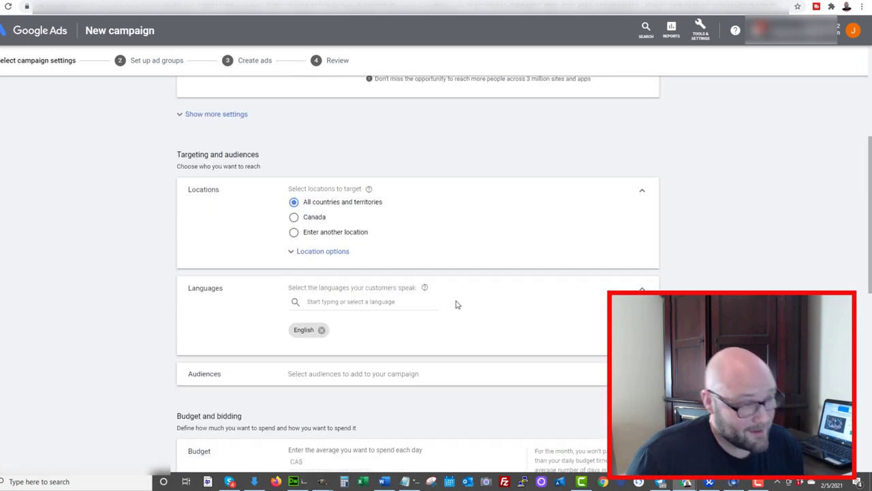
pyautogui.scroll(2, 456, 305)
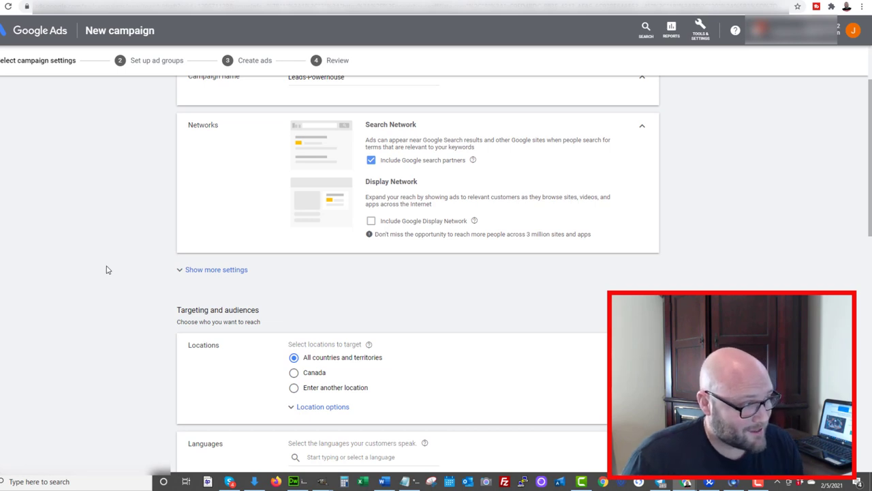
pyautogui.scroll(-1, 75, 263)
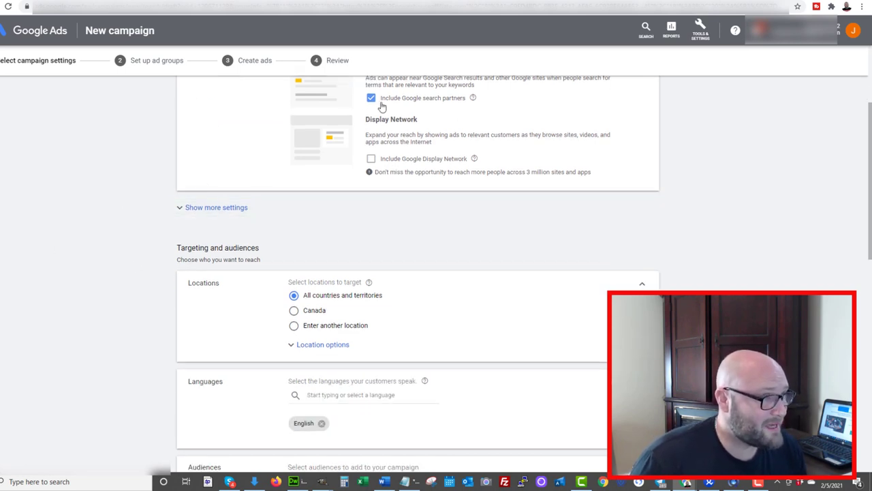
pyautogui.click(184, 212)
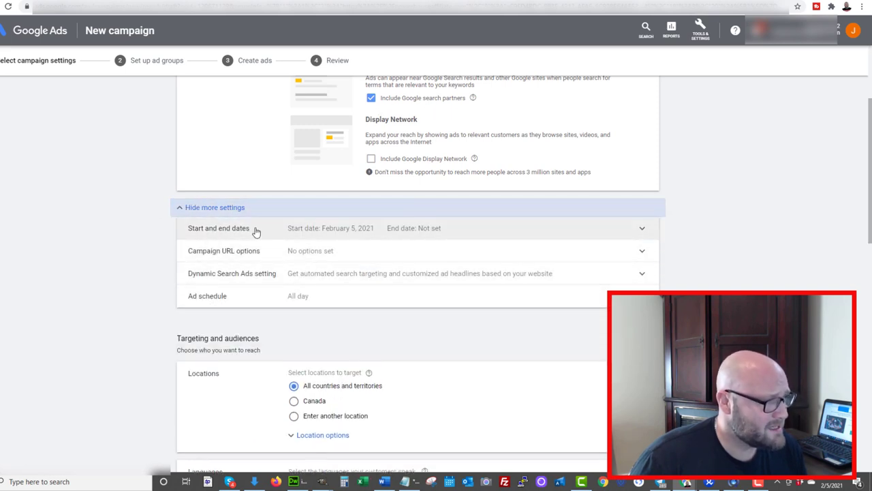
# - Look over the tracking template, final URL suffix and custom parameters in the campaign URL options, and collapse the section again
pyautogui.click(299, 257)
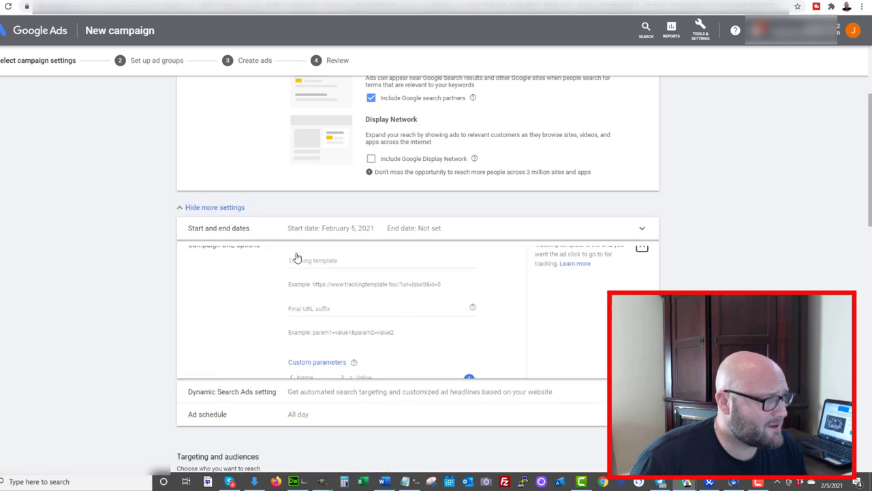
pyautogui.click(291, 323)
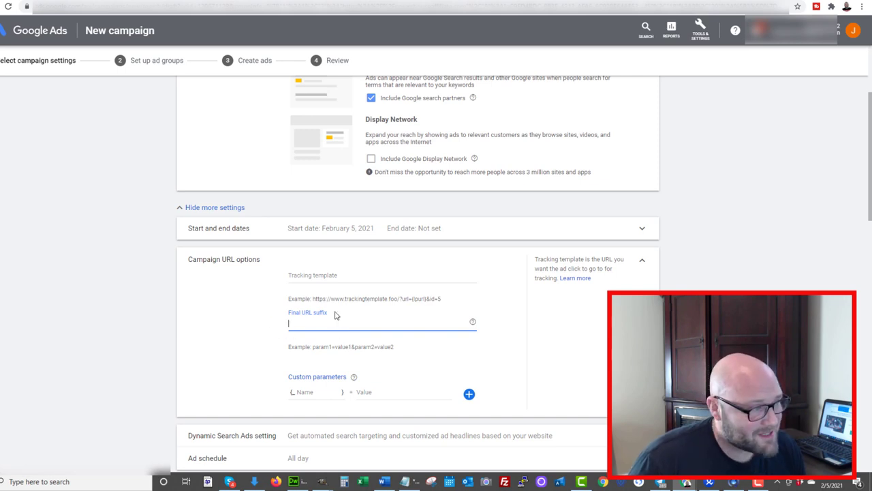
pyautogui.click(642, 263)
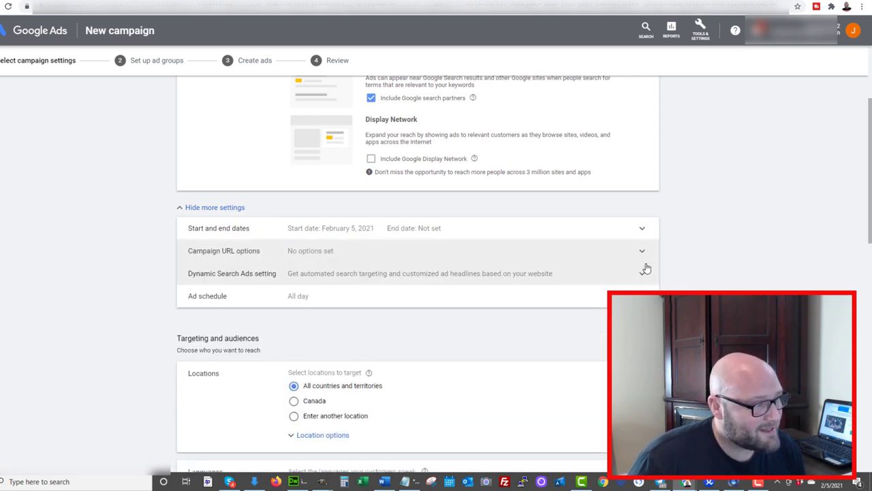
pyautogui.click(223, 255)
pyautogui.click(303, 325)
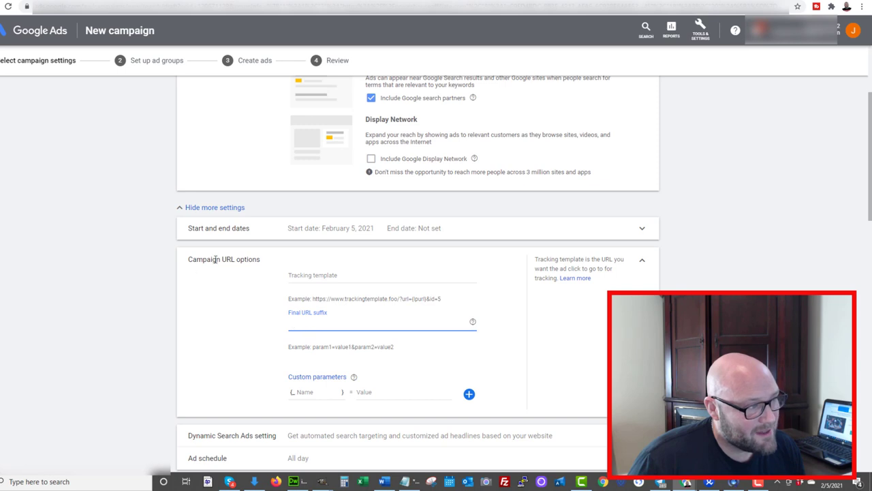
pyautogui.click(644, 263)
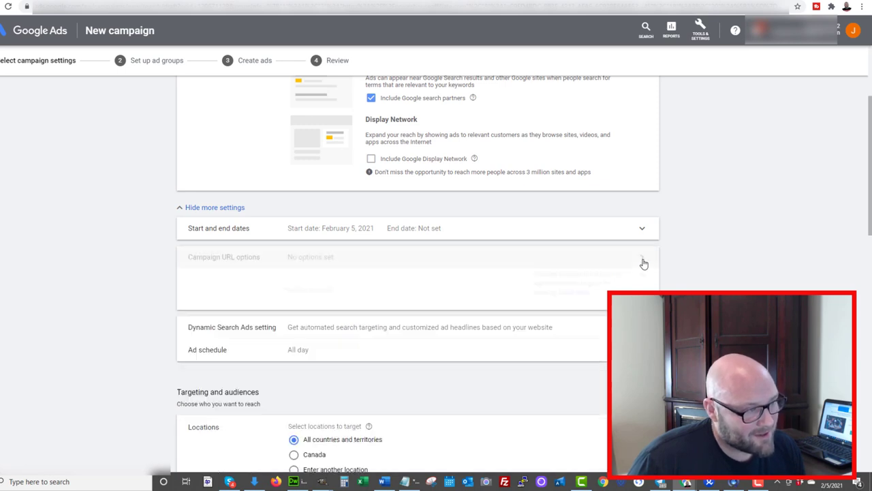
# - Target Canada as the campaign location, restricted to people in or regularly in the targeted locations
pyautogui.scroll(-2, 359, 293)
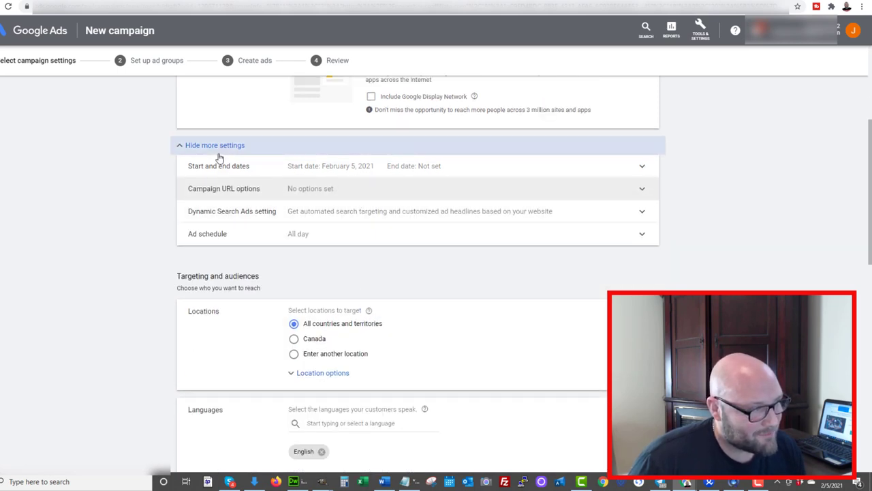
pyautogui.scroll(-2, 276, 338)
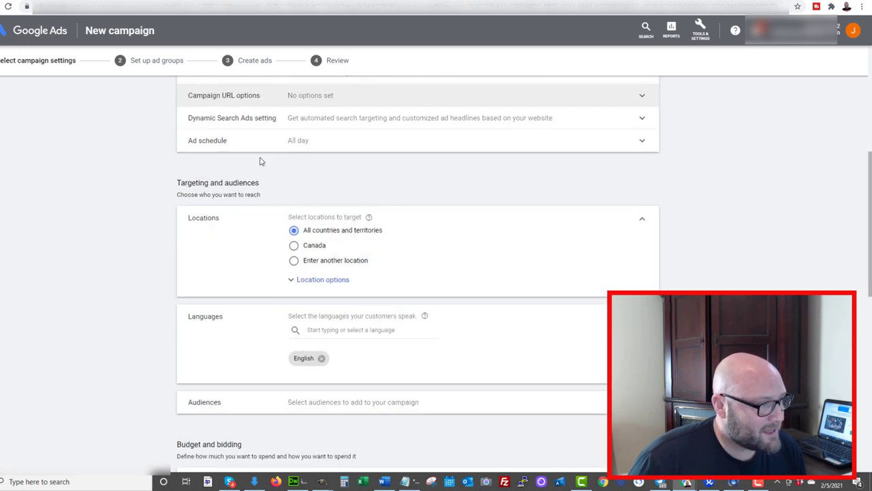
pyautogui.click(294, 263)
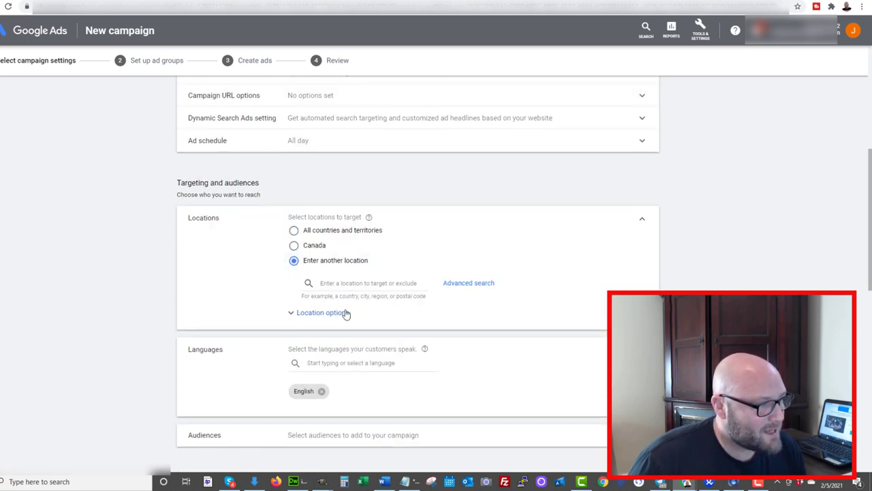
pyautogui.click(313, 313)
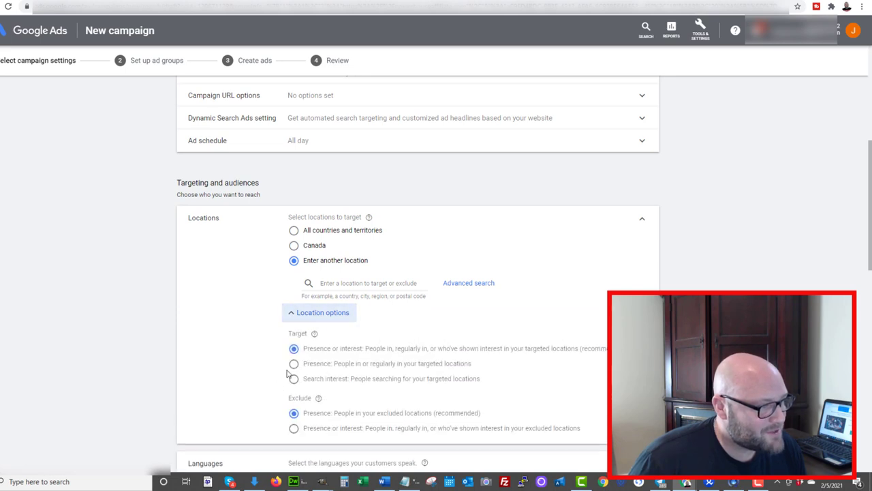
pyautogui.click(294, 363)
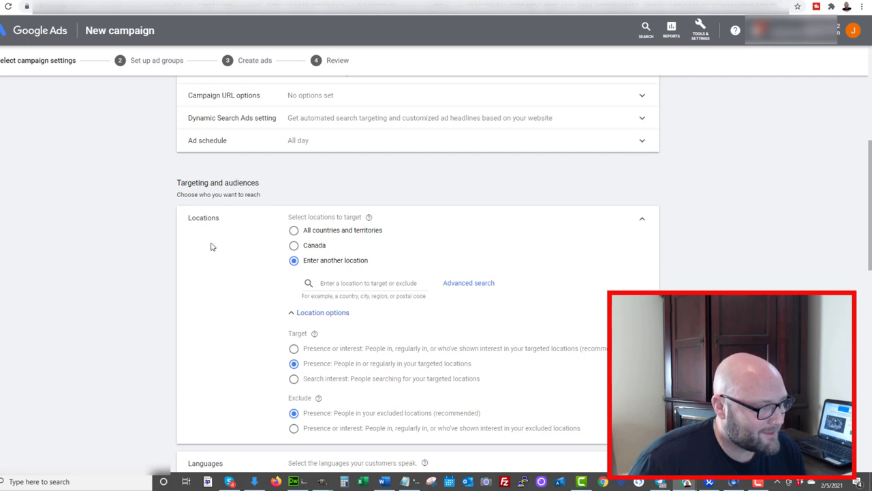
pyautogui.click(294, 245)
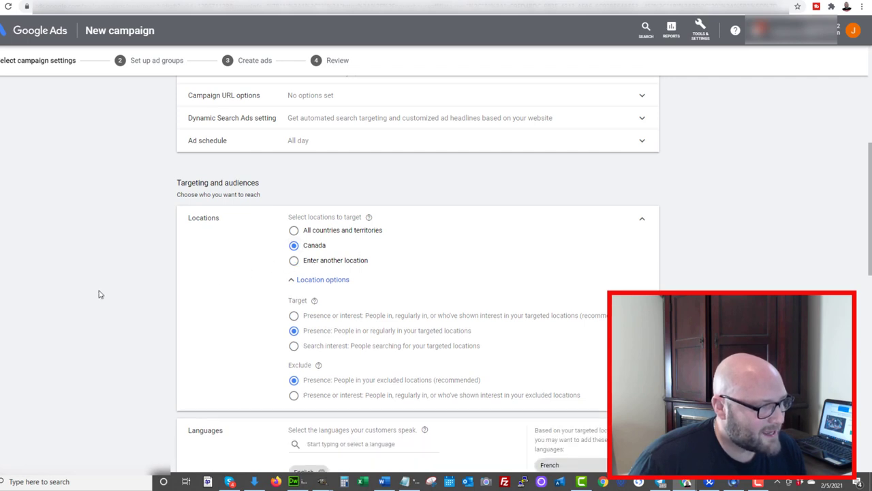
# - Set the campaign's average daily budget to CA$20.00
pyautogui.scroll(-2, 77, 294)
pyautogui.scroll(-1, 307, 341)
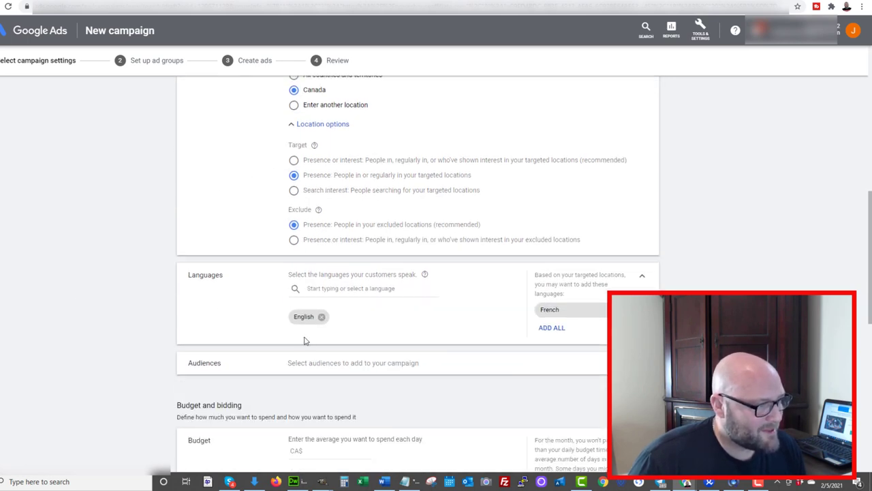
pyautogui.scroll(-2, 163, 331)
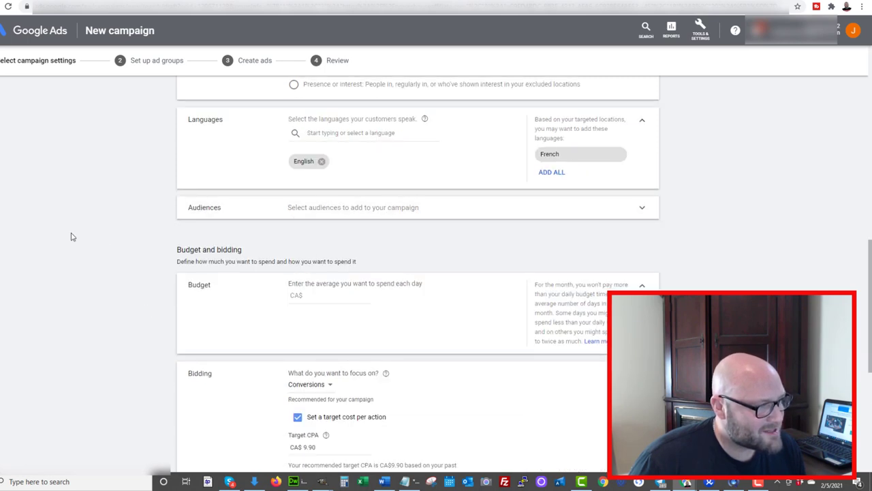
pyautogui.scroll(-1, 109, 242)
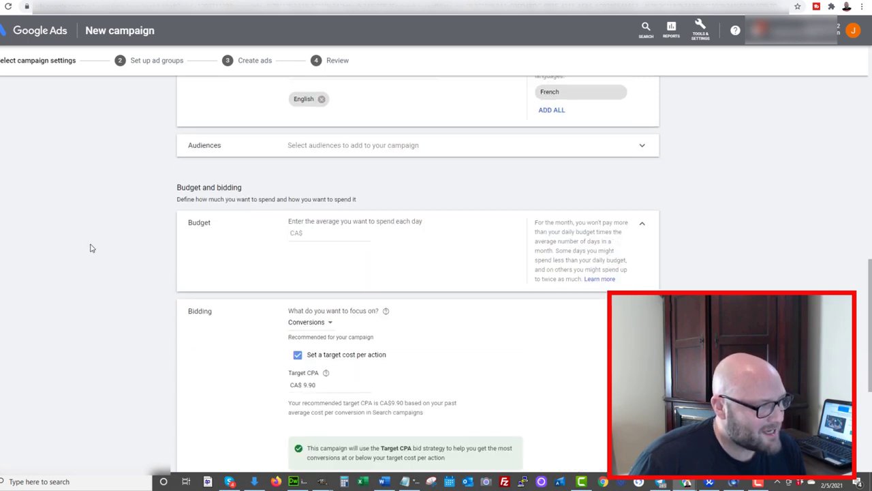
pyautogui.click(324, 231)
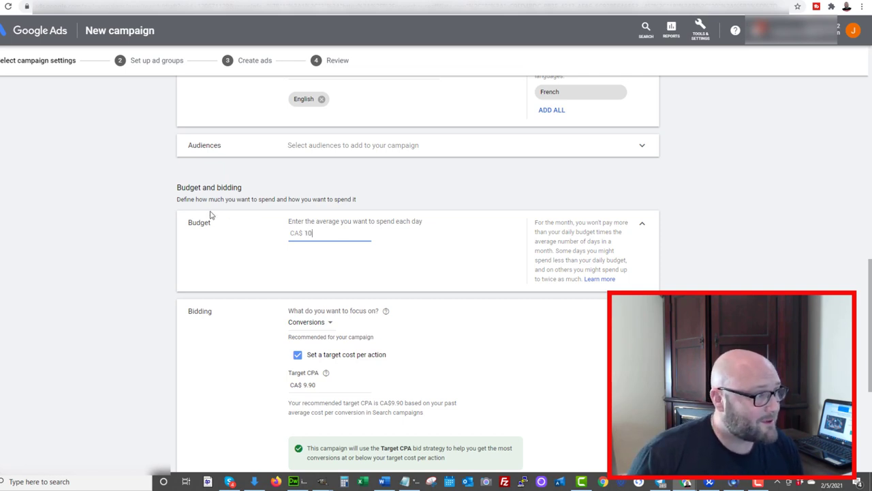
pyautogui.moveTo(344, 234); pyautogui.dragTo(293, 233)
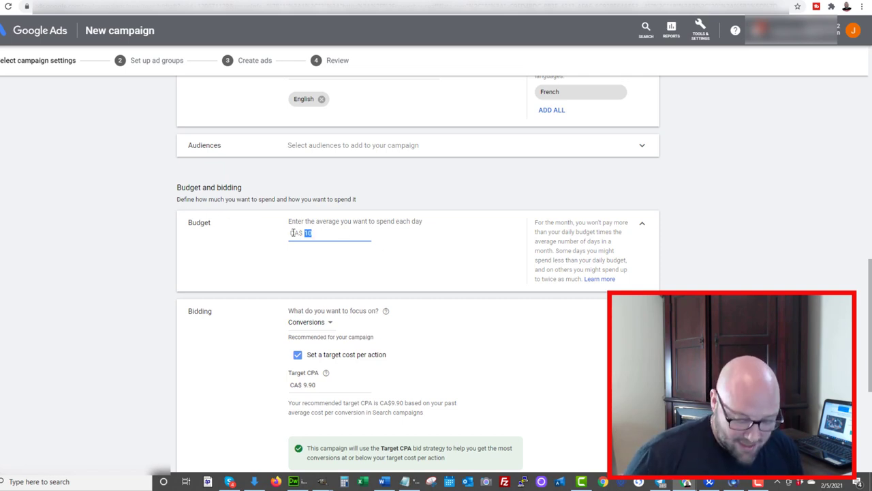
pyautogui.write('20')
pyautogui.click(172, 193)
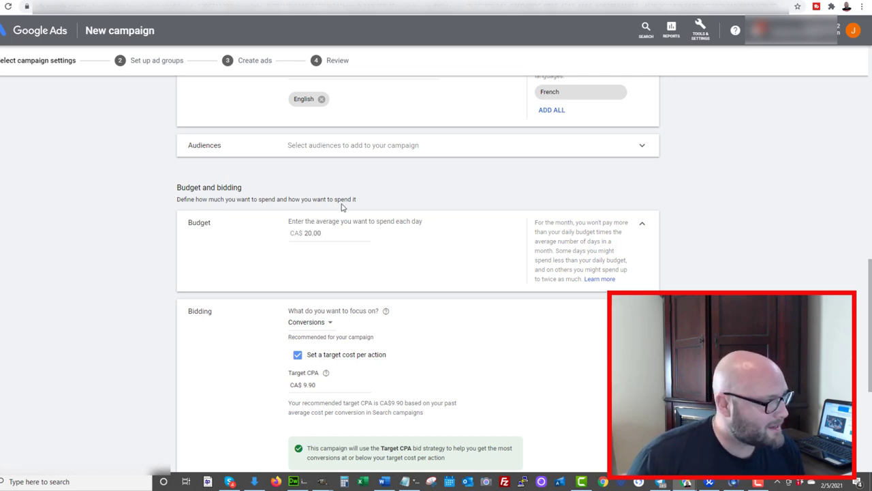
# - Look over what the bidding can focus on and switch to selecting a bid strategy directly
pyautogui.scroll(-1, 318, 207)
pyautogui.scroll(-1, 292, 235)
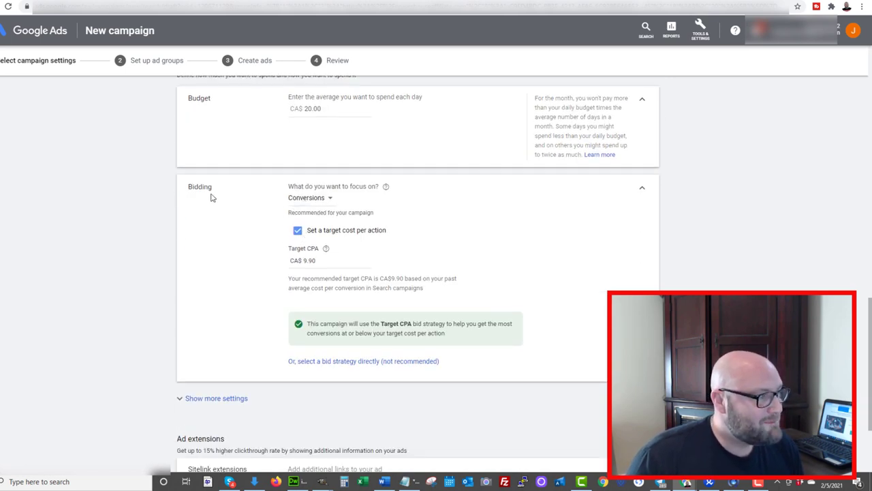
pyautogui.click(303, 199)
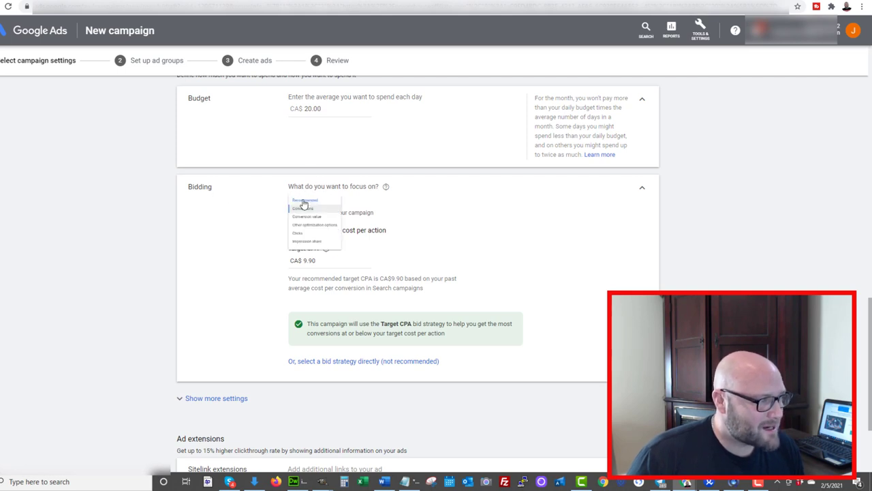
pyautogui.click(234, 215)
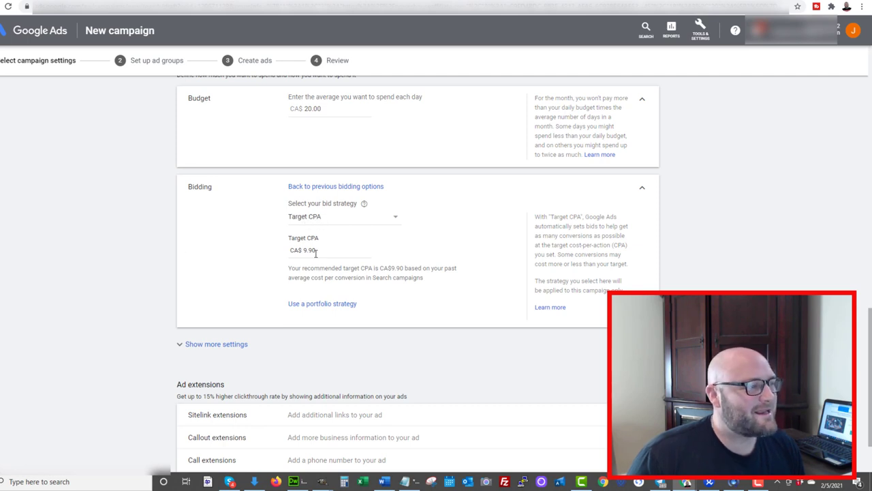
pyautogui.moveTo(334, 250); pyautogui.dragTo(276, 253)
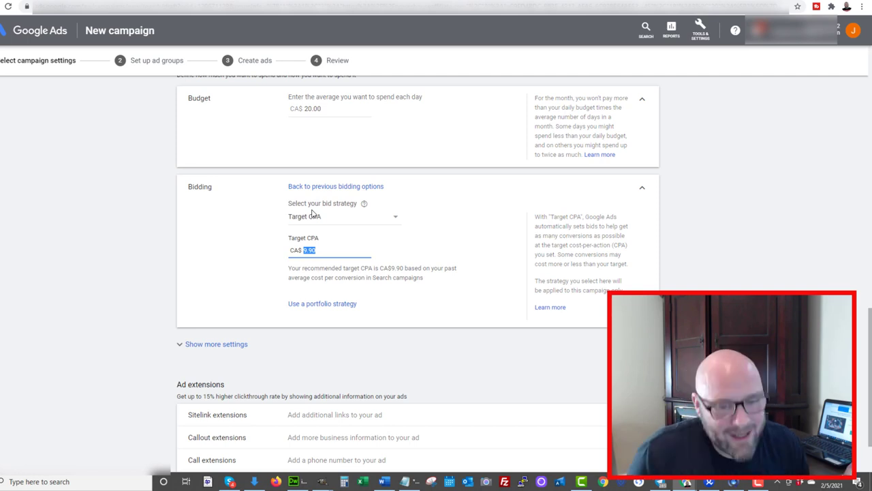
# - Look at the portfolio option for Target CPA and choose Manual CPC as the bid strategy, with Enhanced CPC turned off
pyautogui.click(318, 304)
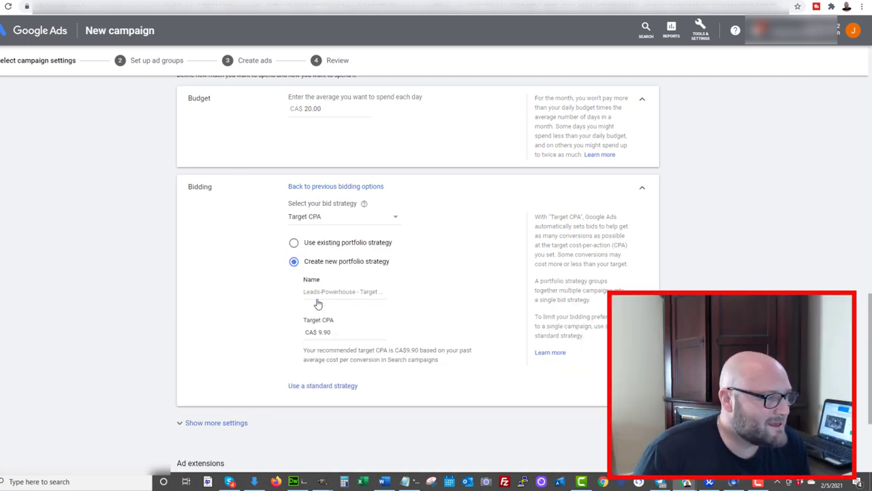
pyautogui.click(306, 221)
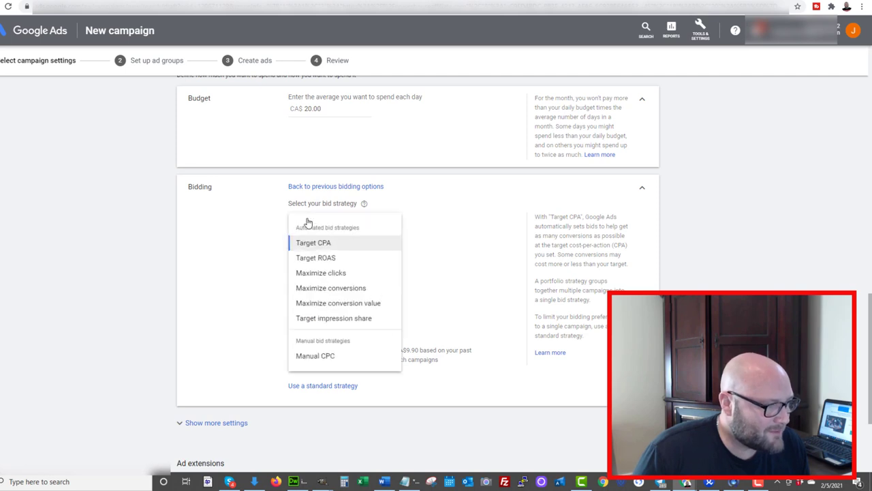
pyautogui.click(303, 355)
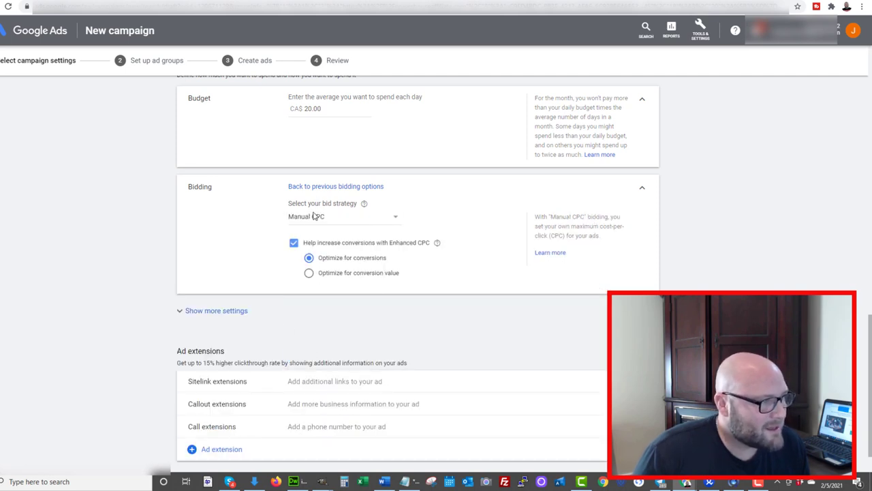
pyautogui.click(294, 244)
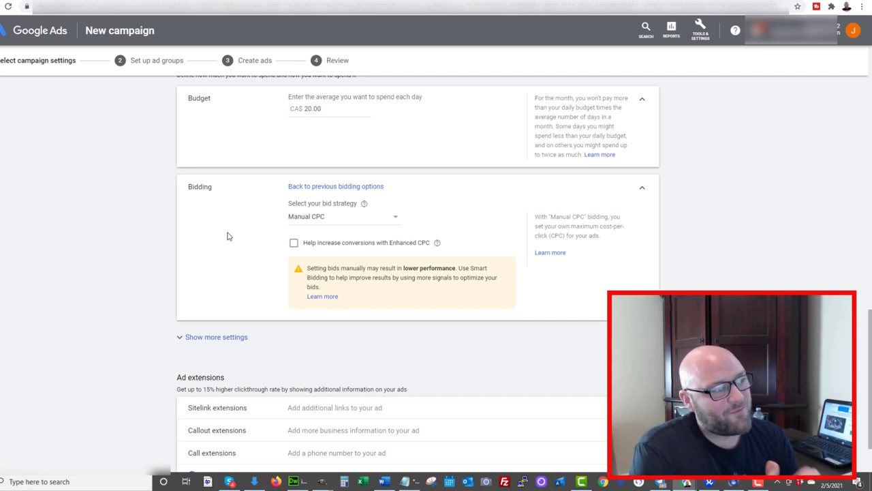
# - Try the Target CPA bid strategy with a target of CA$1.00, clear the amount and return to Manual CPC
pyautogui.click(308, 217)
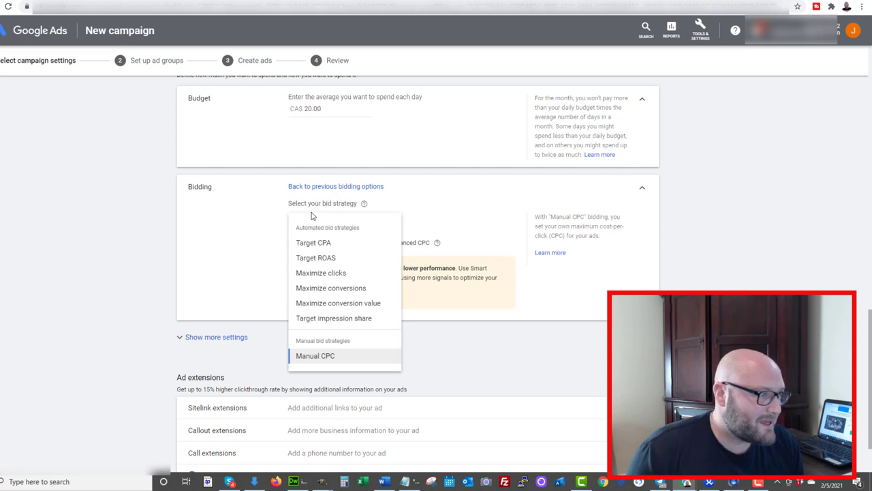
pyautogui.moveTo(327, 248)
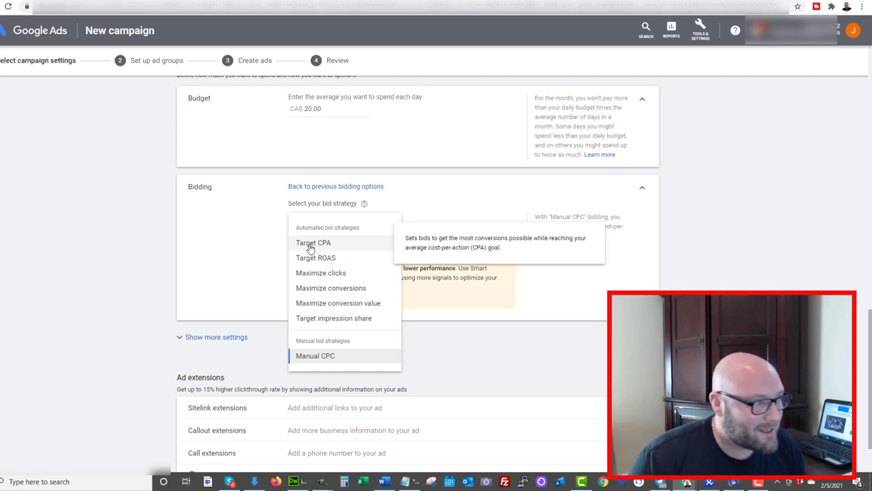
pyautogui.click(310, 249)
pyautogui.doubleClick(304, 251)
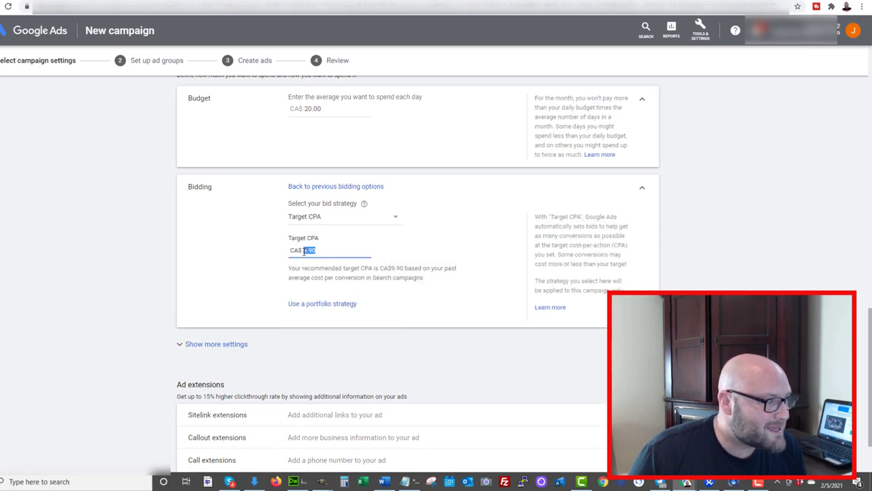
pyautogui.press('BackSpace')
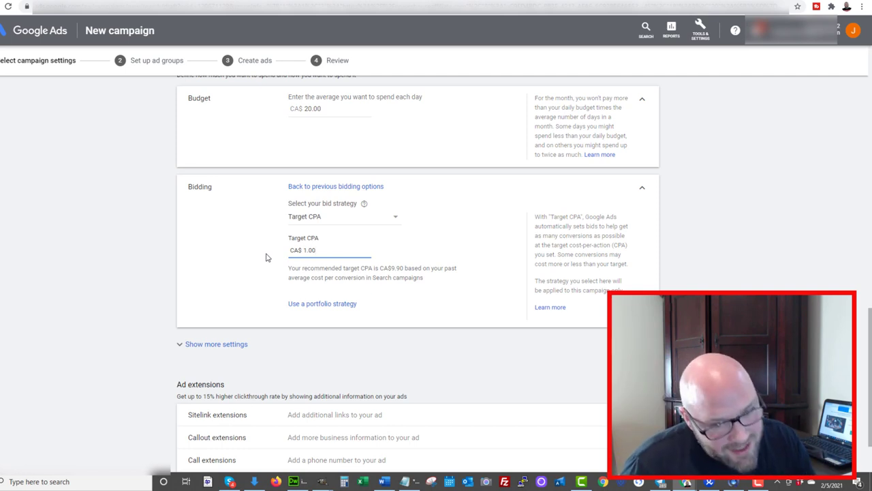
pyautogui.moveTo(316, 250); pyautogui.dragTo(244, 255)
pyautogui.press('BackSpace')
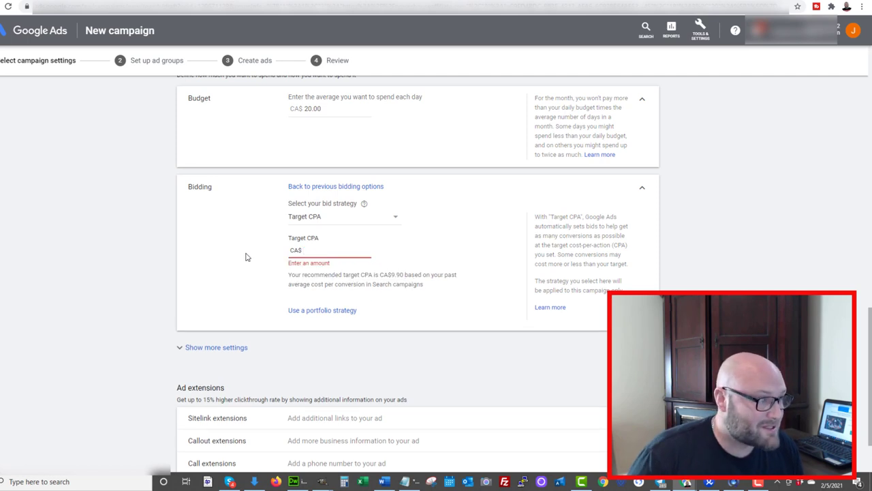
pyautogui.click(310, 217)
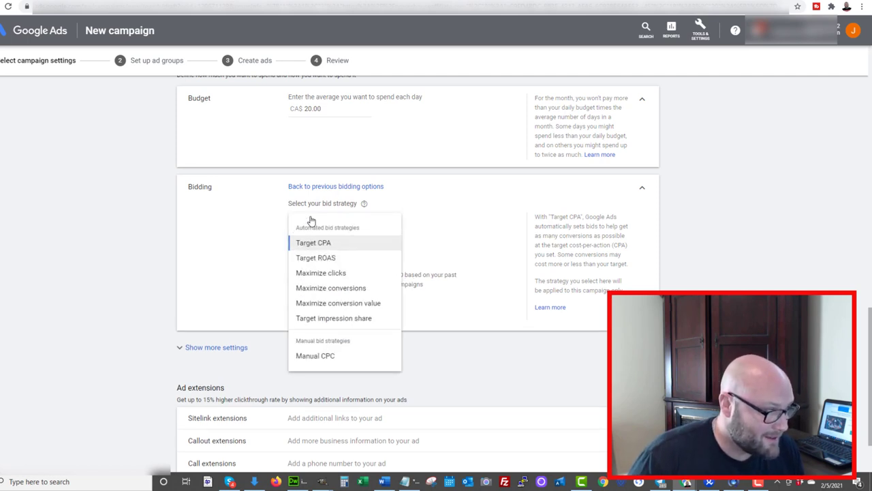
pyautogui.click(313, 359)
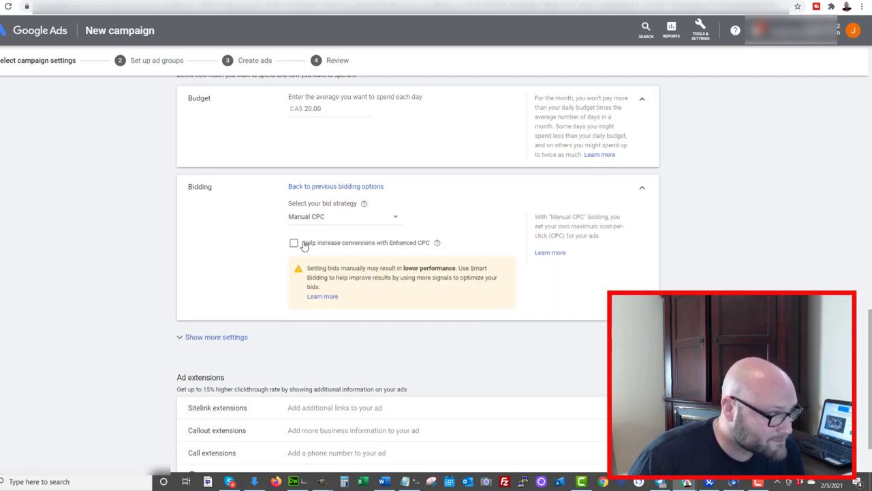
# - Reveal the additional bidding settings and look over the conversions, ad rotation and ad extension options
pyautogui.scroll(-1, 240, 275)
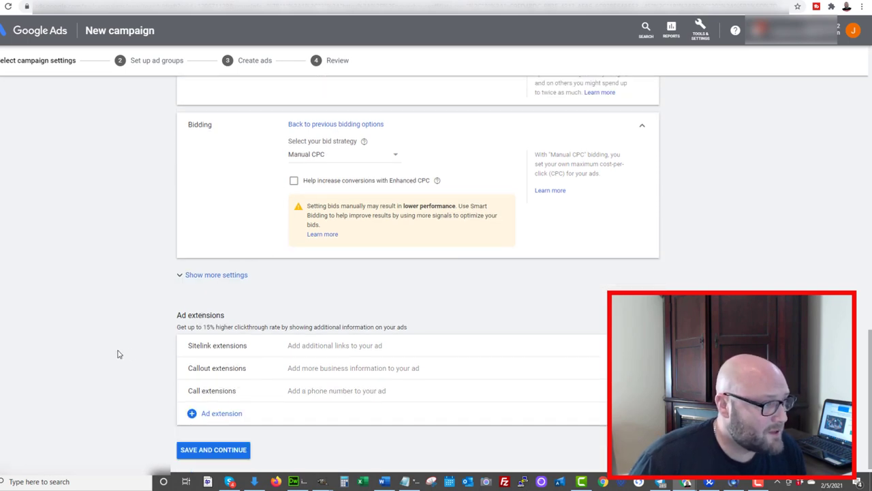
pyautogui.click(211, 274)
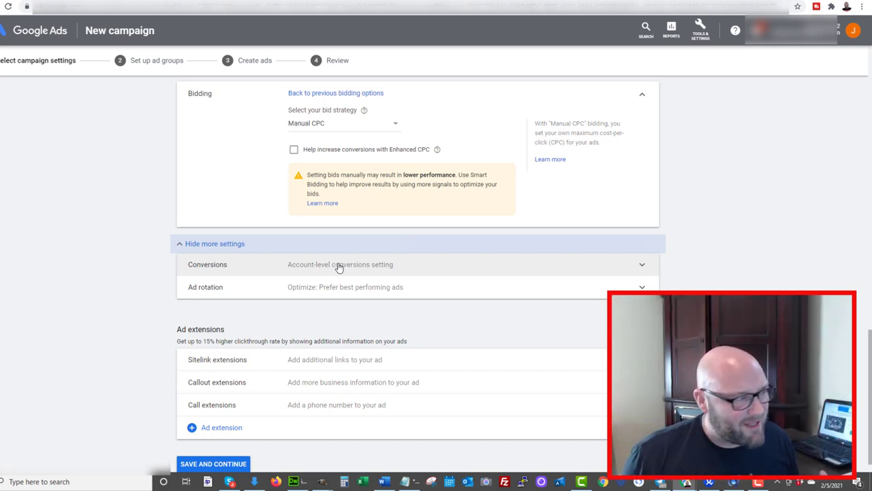
pyautogui.scroll(-1, 60, 292)
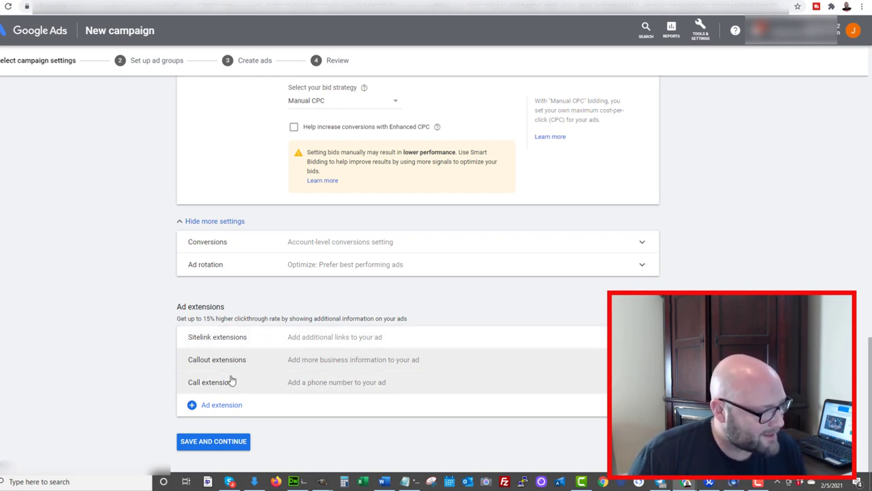
# - Save the campaign settings, continue to the ad group setup and set the default bid to CA$0.20
pyautogui.click(205, 442)
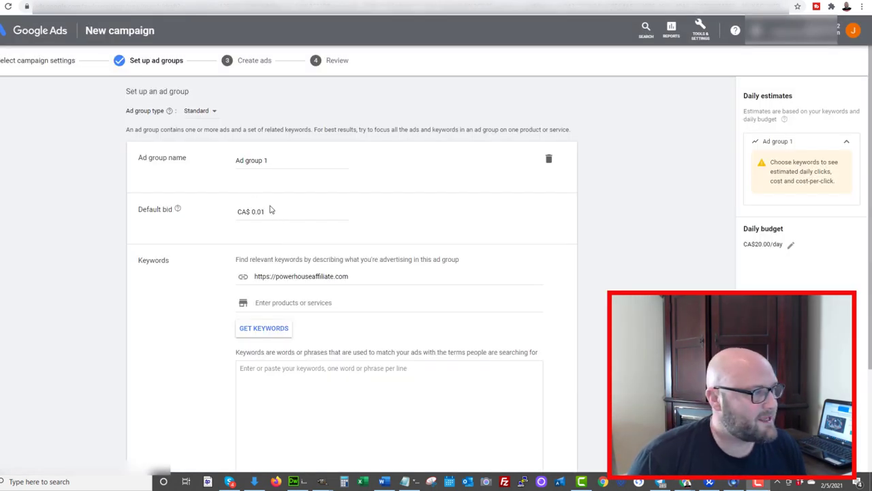
pyautogui.moveTo(276, 211); pyautogui.dragTo(258, 211)
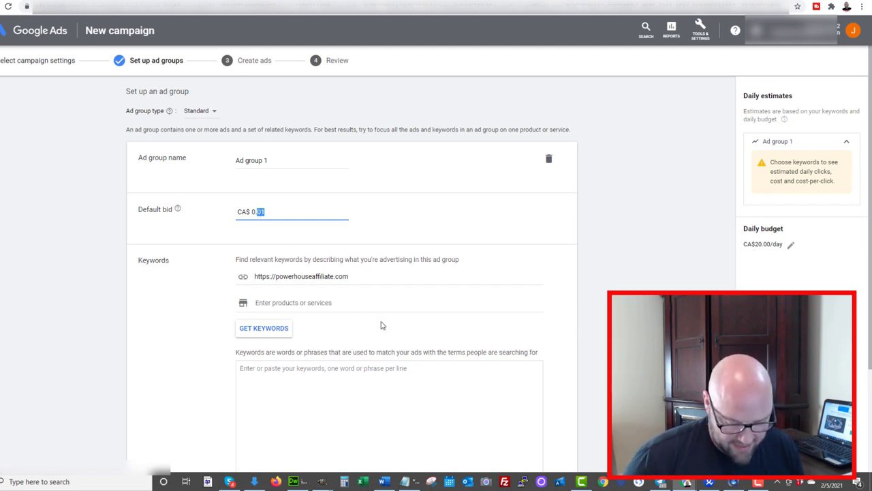
pyautogui.write('2')
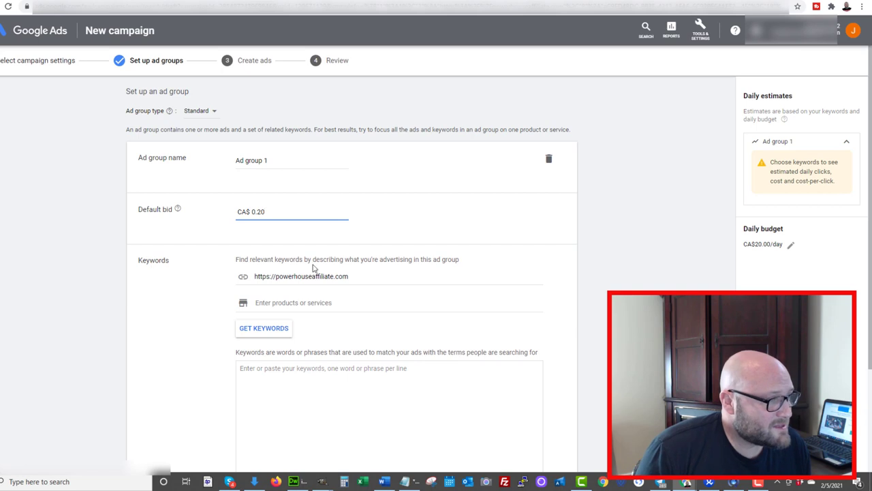
pyautogui.scroll(-2, 360, 278)
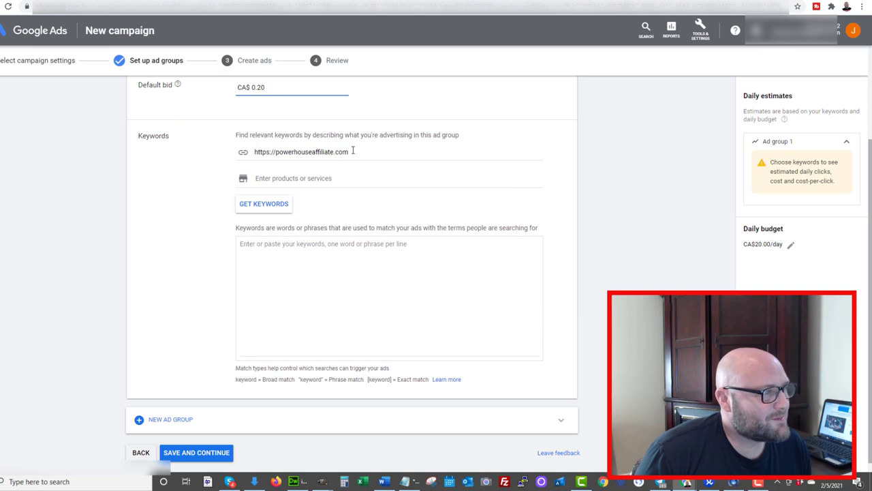
pyautogui.moveTo(354, 154); pyautogui.dragTo(246, 154)
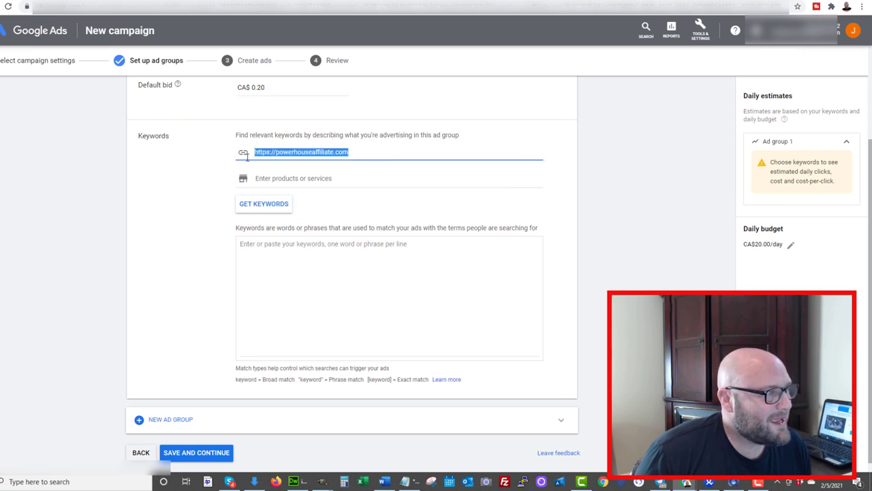
pyautogui.click(259, 206)
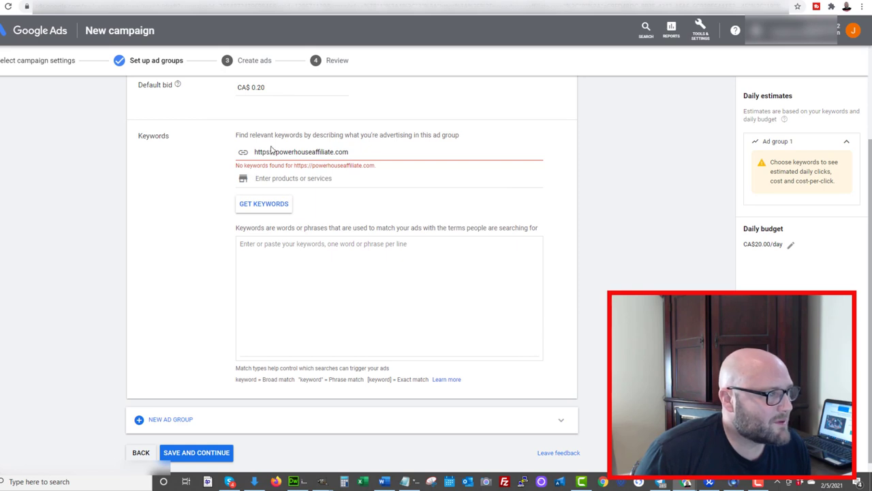
pyautogui.click(271, 151)
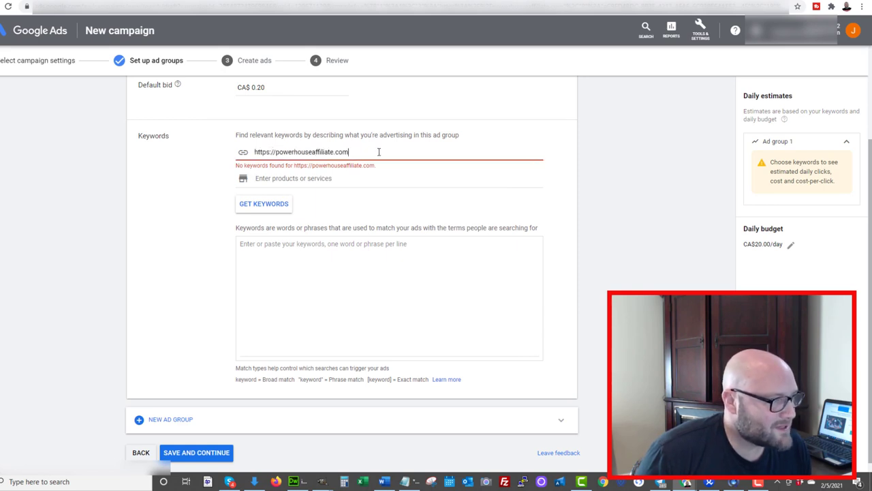
pyautogui.moveTo(364, 153); pyautogui.dragTo(254, 152)
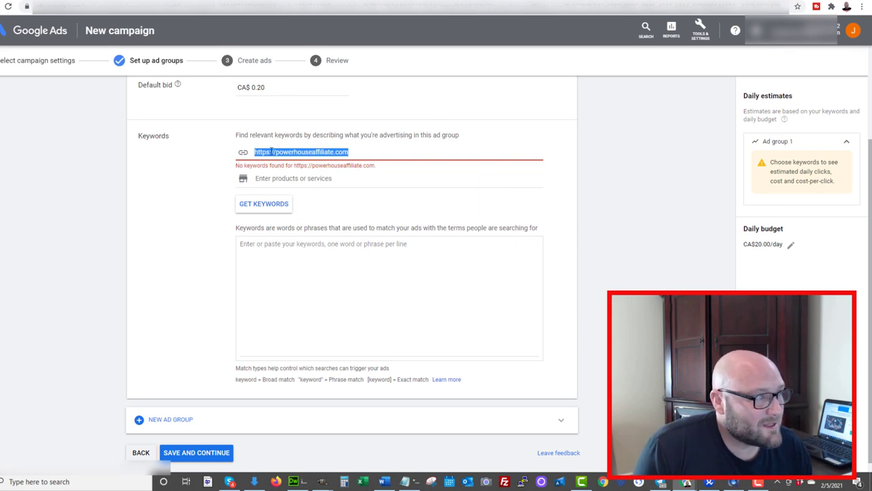
pyautogui.click(310, 152)
pyautogui.moveTo(310, 152); pyautogui.dragTo(280, 155)
pyautogui.press('BackSpace')
pyautogui.write('wealthy')
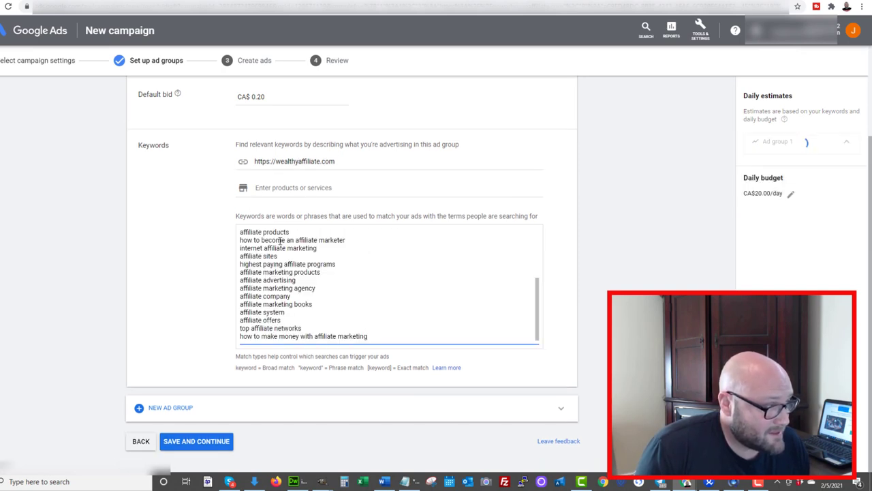
pyautogui.scroll(10, 300, 288)
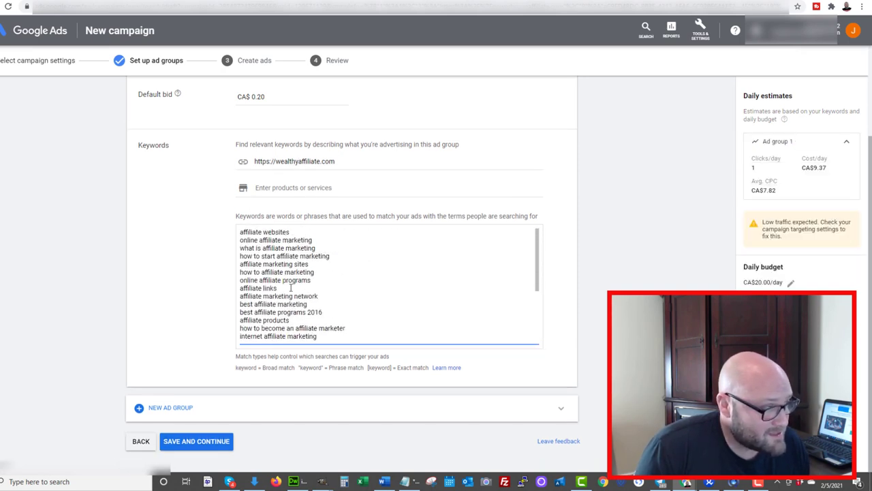
pyautogui.press('Return')
pyautogui.write('how to make money with affiliate marketing')
pyautogui.scroll(-1, 292, 336)
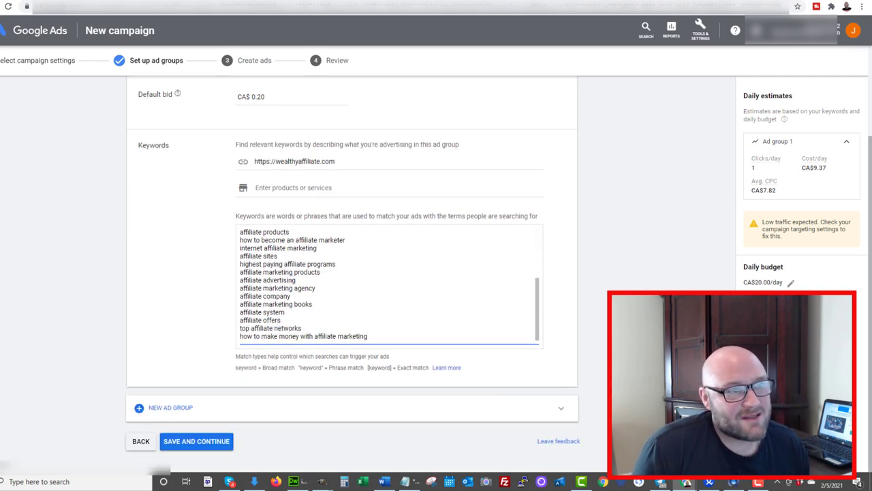
# - Look at Google's search suggestions for "make money" in a new tab and return to the campaign
pyautogui.hotkey('ctrl', 't')
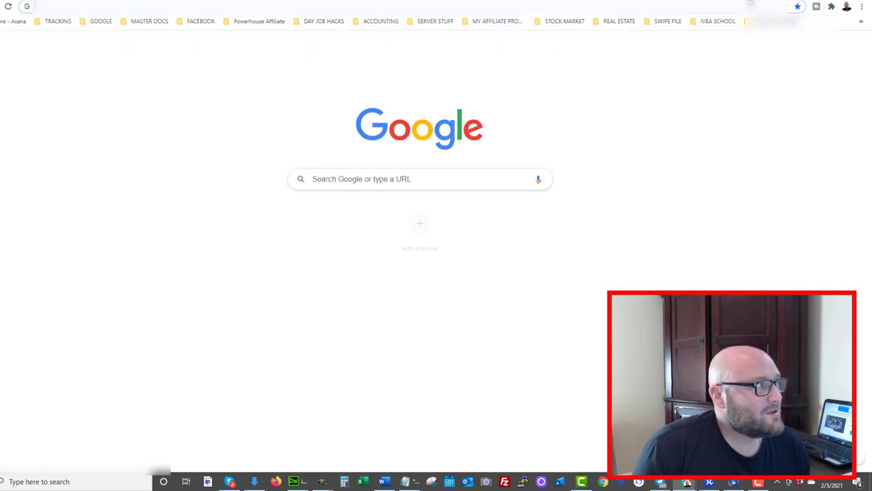
pyautogui.write('make mone')
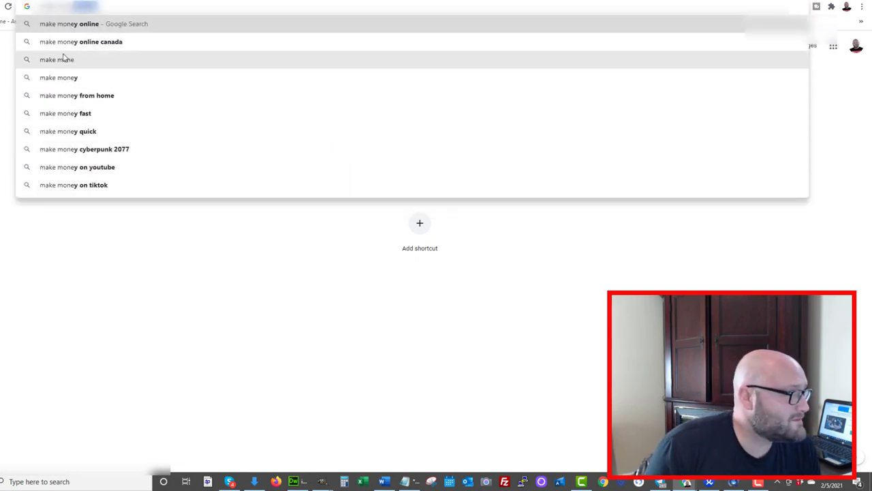
pyautogui.write('y')
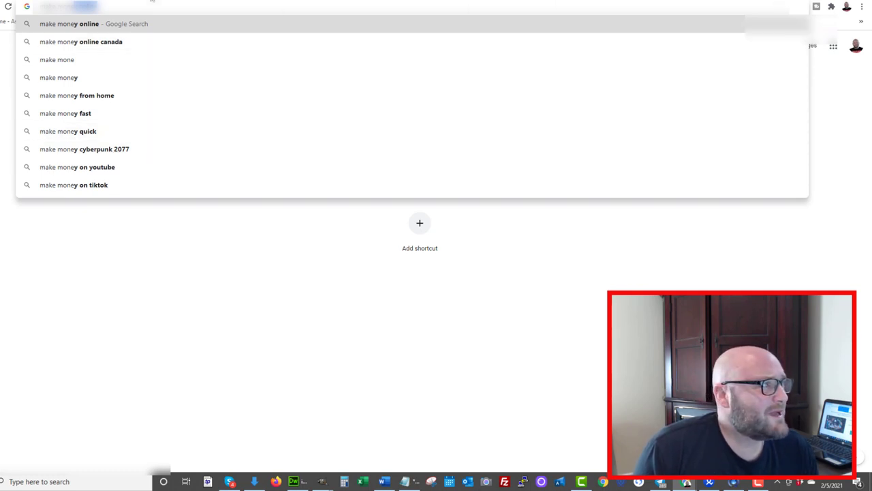
pyautogui.click(146, 2)
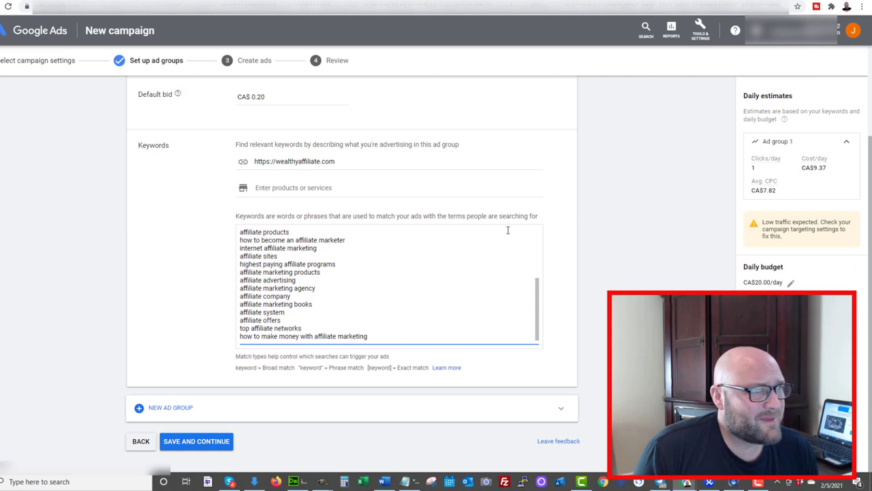
# - Open Keyword Planner in a separate browser tab and switch to it
pyautogui.scroll(1, 525, 229)
pyautogui.click(700, 35)
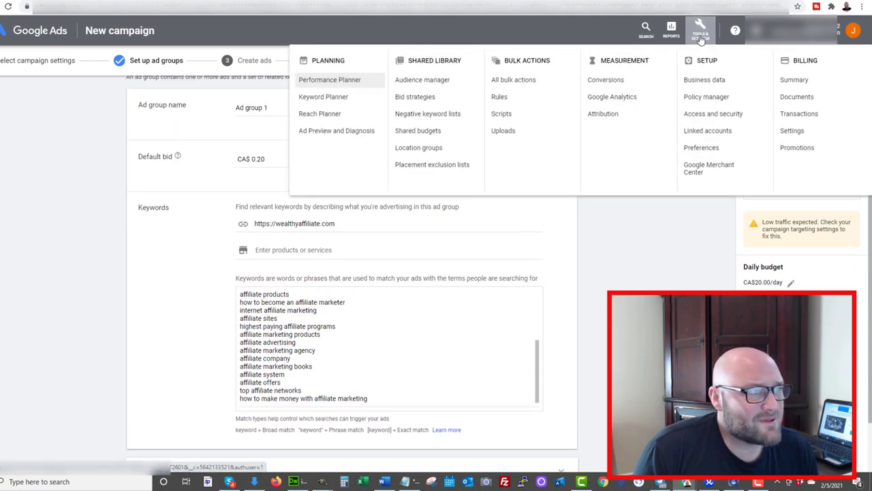
pyautogui.rightClick(313, 97)
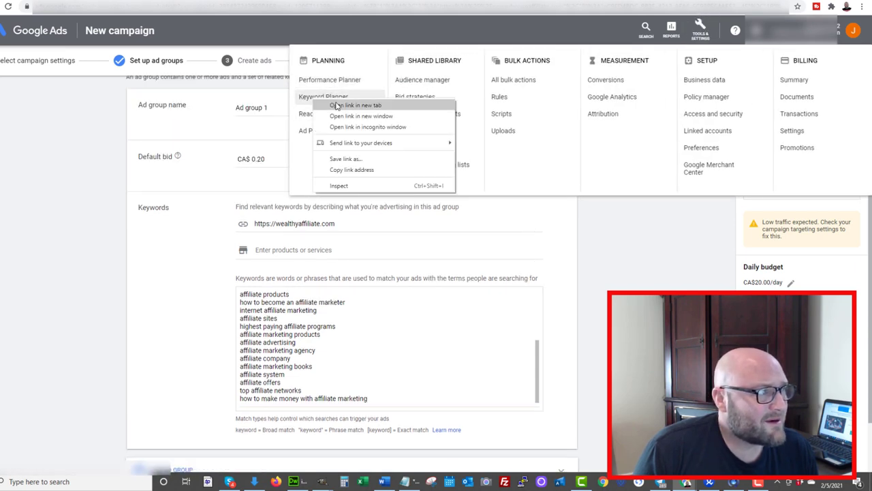
pyautogui.click(337, 106)
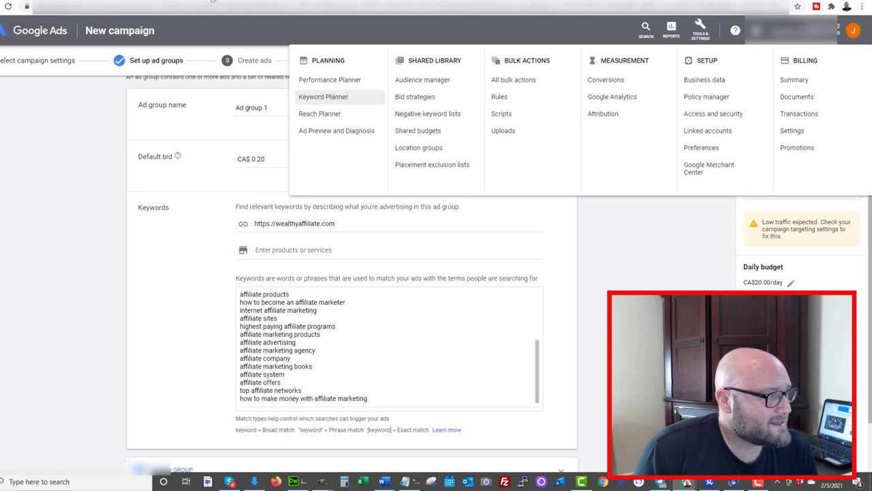
pyautogui.hotkey('ctrl', 'Tab')
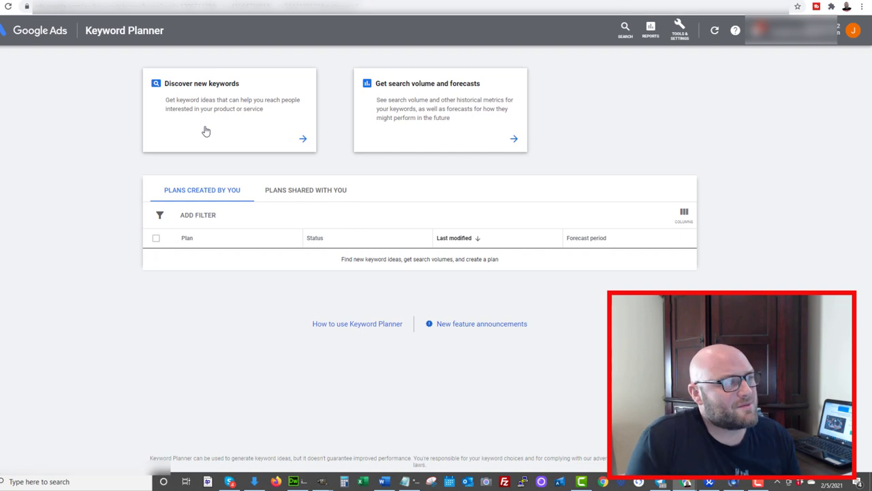
# - Discover new keywords for "make money" and examine the ideas' monthly searches, competition and top of page bids
pyautogui.click(210, 103)
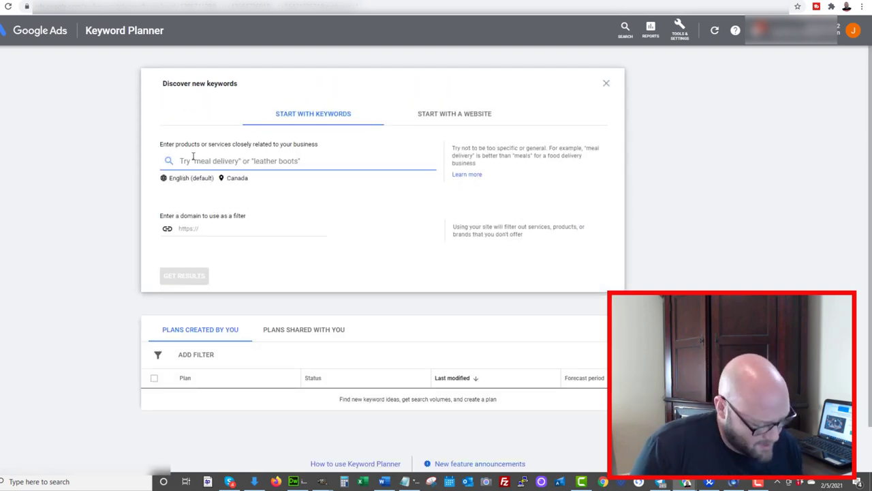
pyautogui.write('make money')
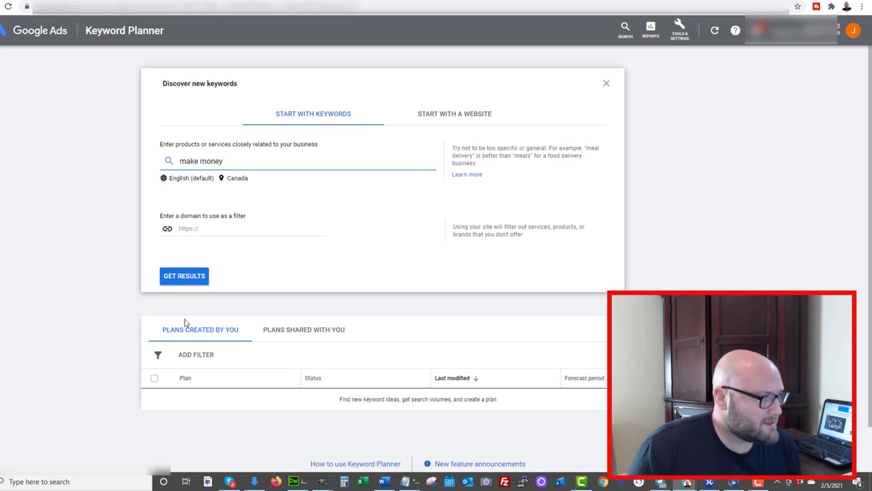
pyautogui.click(170, 276)
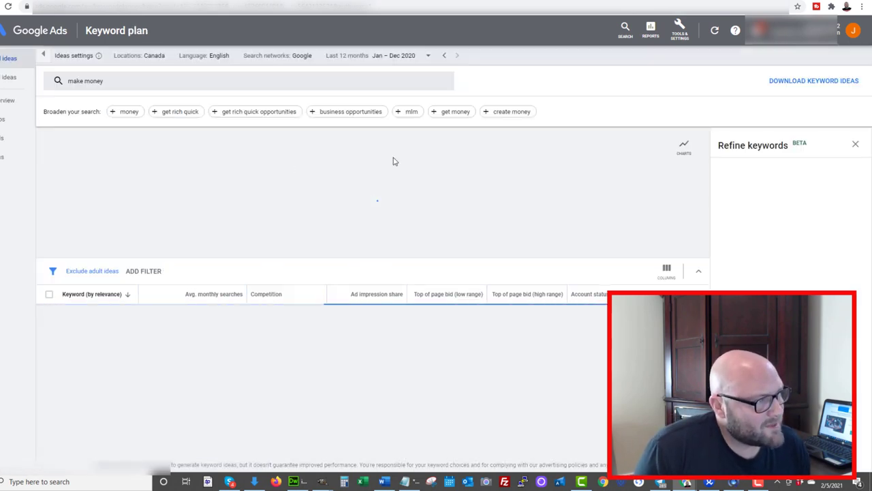
pyautogui.scroll(-5, 158, 343)
pyautogui.scroll(-2, 158, 343)
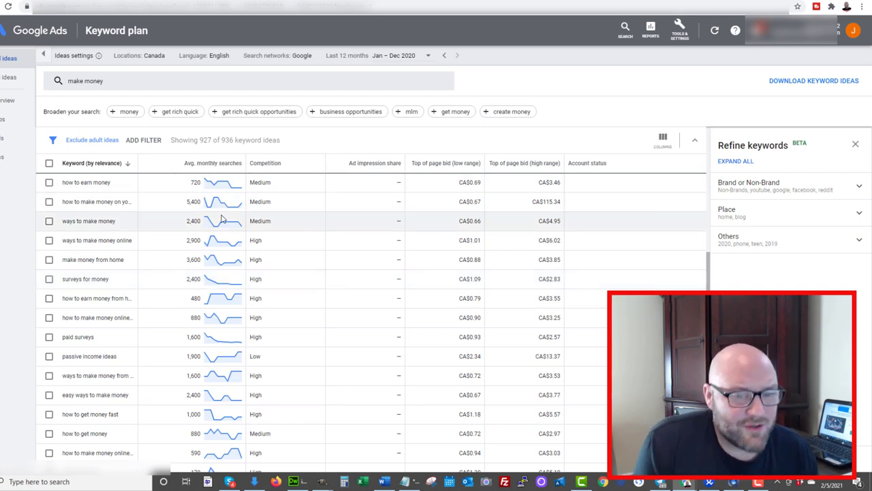
pyautogui.moveTo(221, 218)
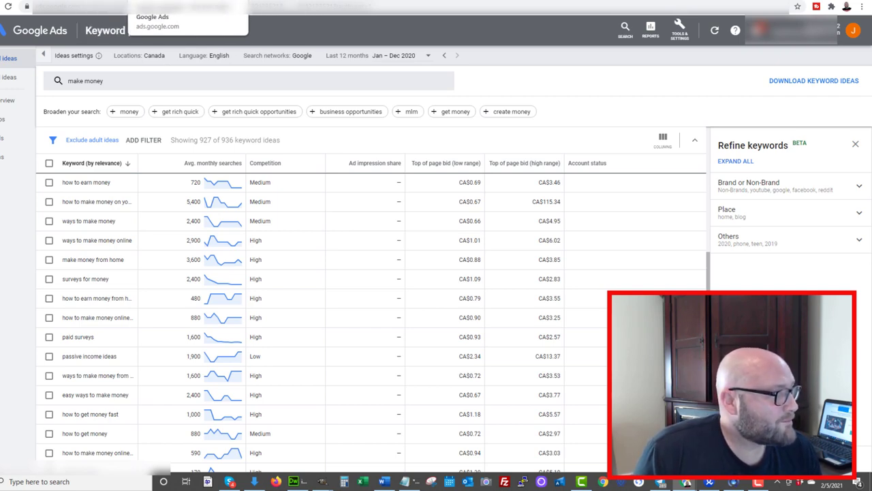
# - Return to the new campaign's ad group and review the suggested affiliate keywords from the start of the list
pyautogui.click(184, 6)
pyautogui.scroll(-1, 340, 293)
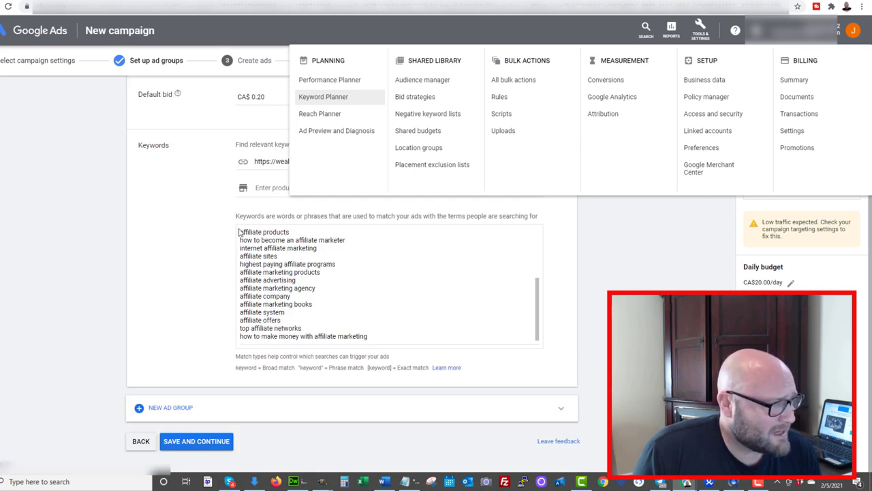
pyautogui.moveTo(240, 232); pyautogui.dragTo(200, 218)
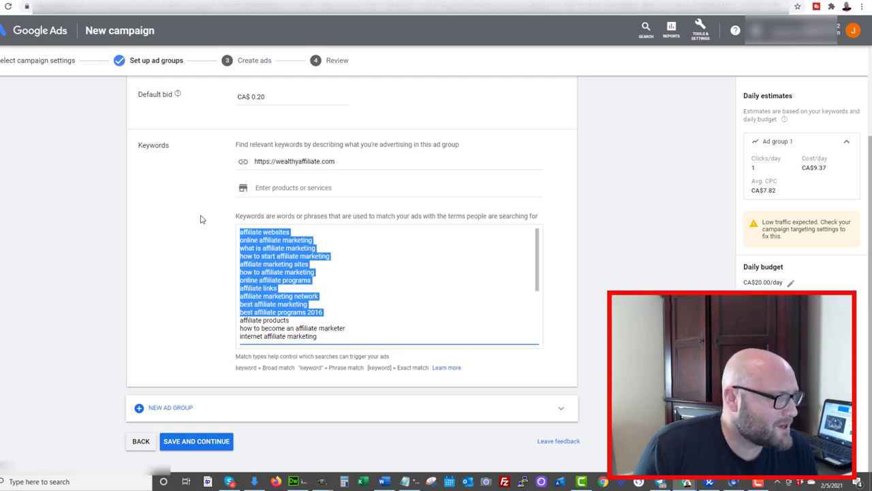
pyautogui.click(255, 245)
pyautogui.moveTo(240, 235); pyautogui.dragTo(323, 307)
pyautogui.moveTo(278, 288); pyautogui.dragTo(201, 293)
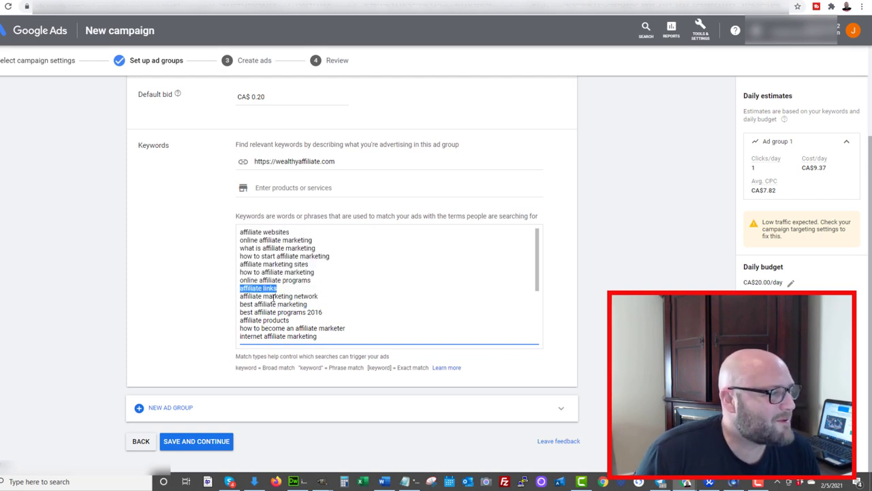
pyautogui.click(311, 284)
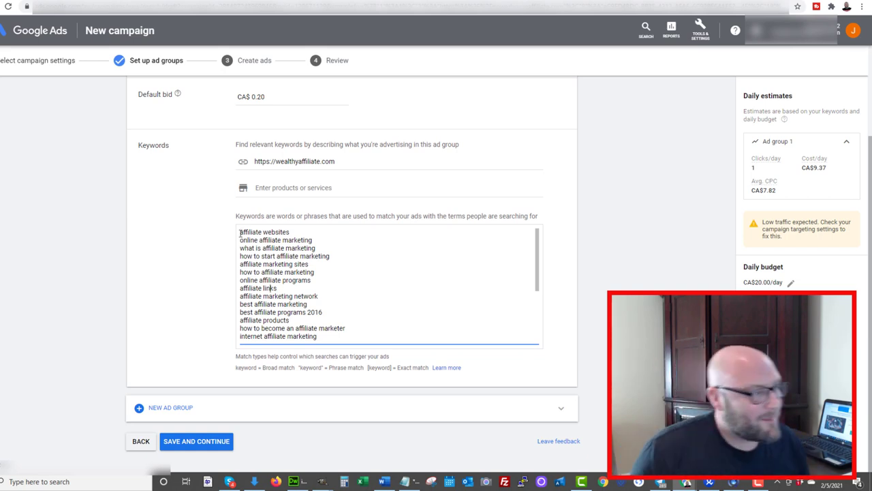
# - Delete all suggested keywords from the ad group and clear the related web page URL
pyautogui.hotkey('ctrl', 'a')
pyautogui.press('BackSpace')
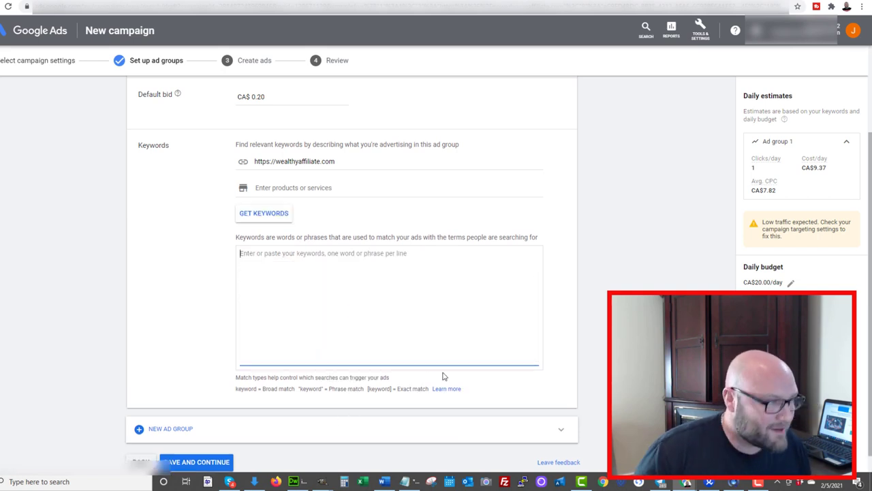
pyautogui.tripleClick(364, 162)
pyautogui.press('BackSpace')
# - Enter the keywords "cpa marketing training" and "how to make money as affiliate" on separate lines
pyautogui.click(279, 252)
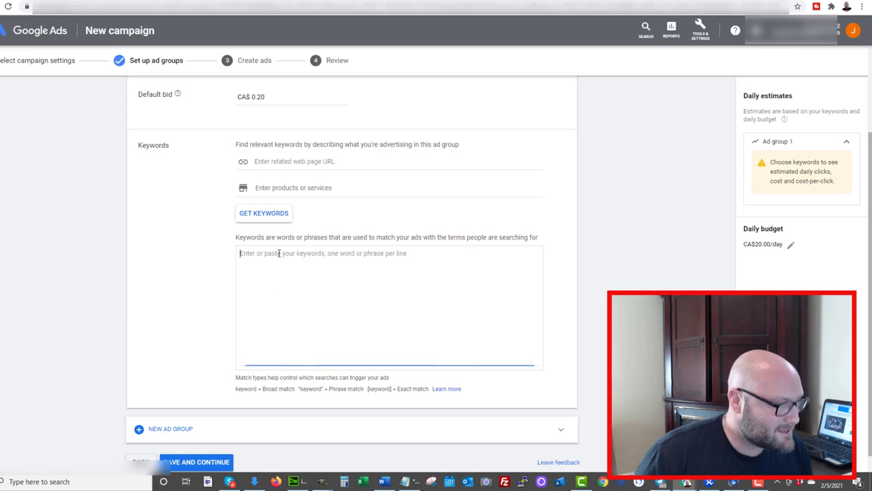
pyautogui.write('cpa m')
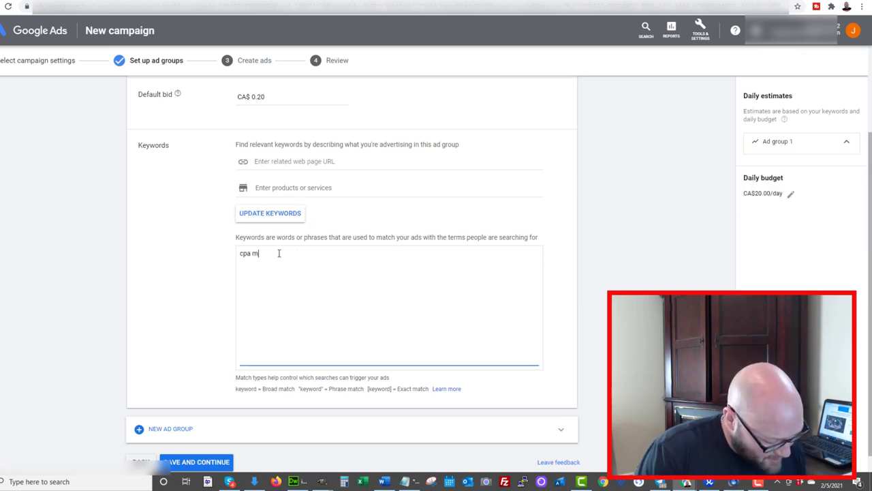
pyautogui.write('arketing training ')
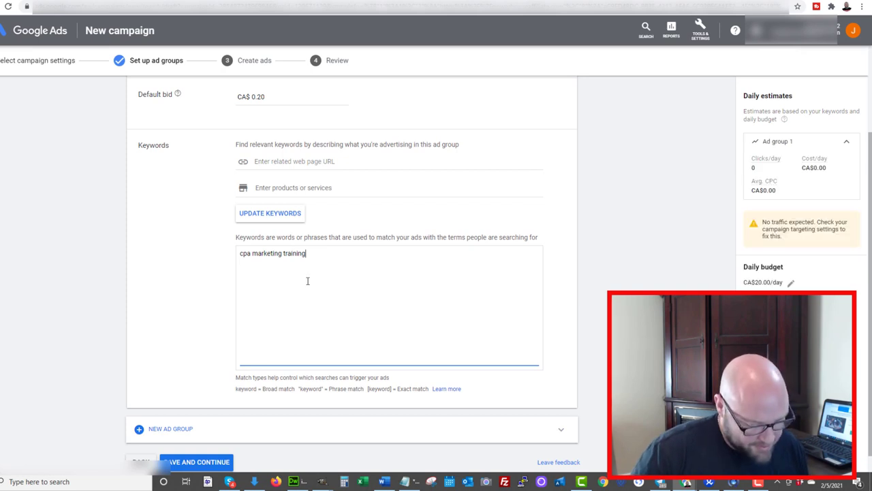
pyautogui.write('how to make money as ')
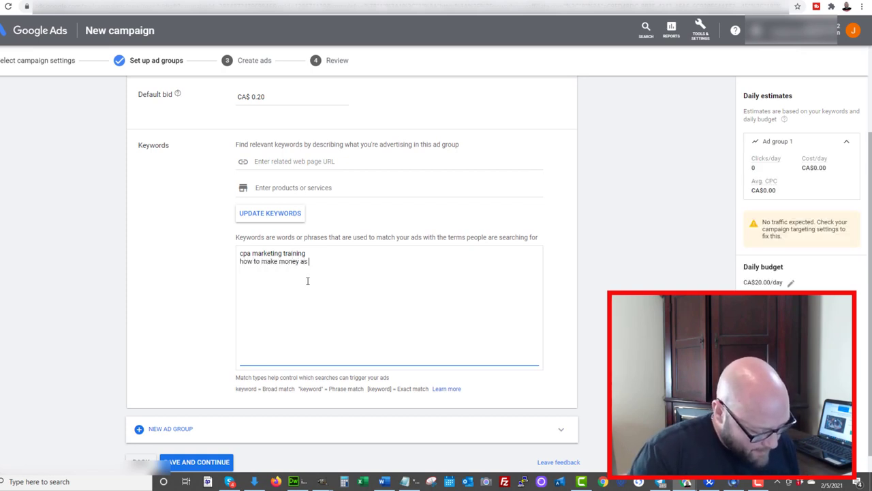
pyautogui.write('affiliate')
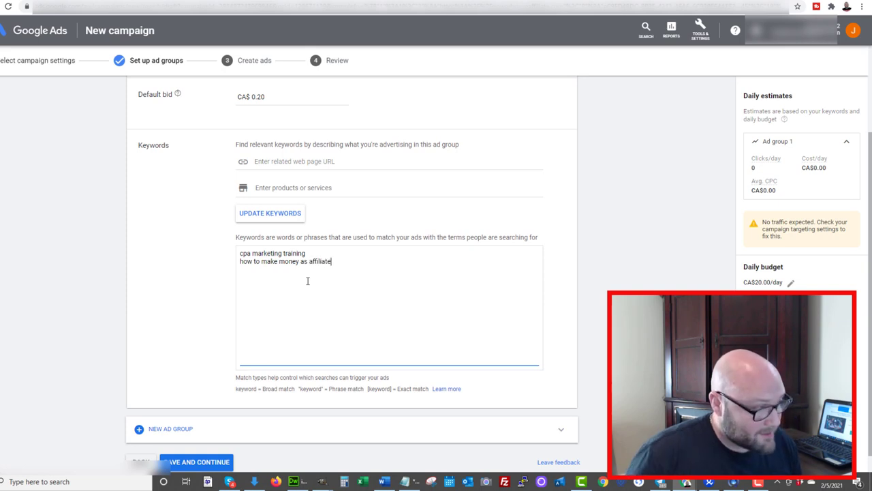
pyautogui.moveTo(246, 265); pyautogui.dragTo(330, 263)
pyautogui.click(329, 264)
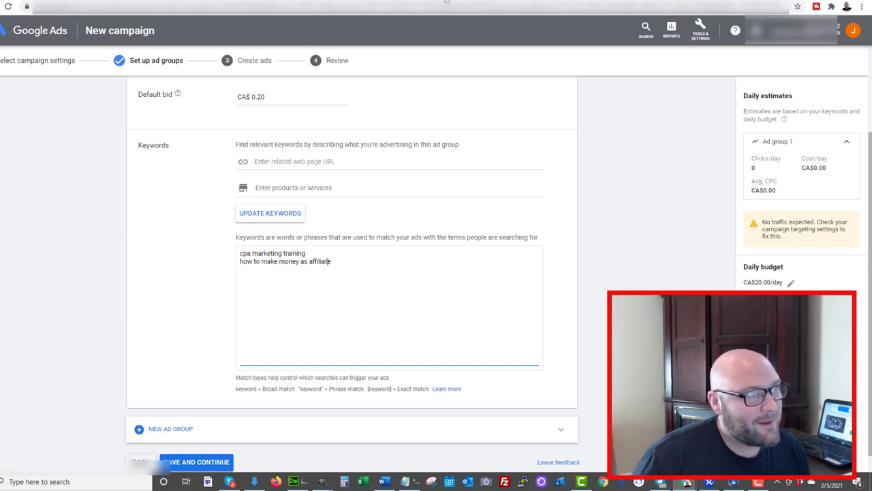
# - Check the landing page's "High Traffic Websites" headline and add the keyword "how to get traffic to my website" to the ad group
pyautogui.click(446, 2)
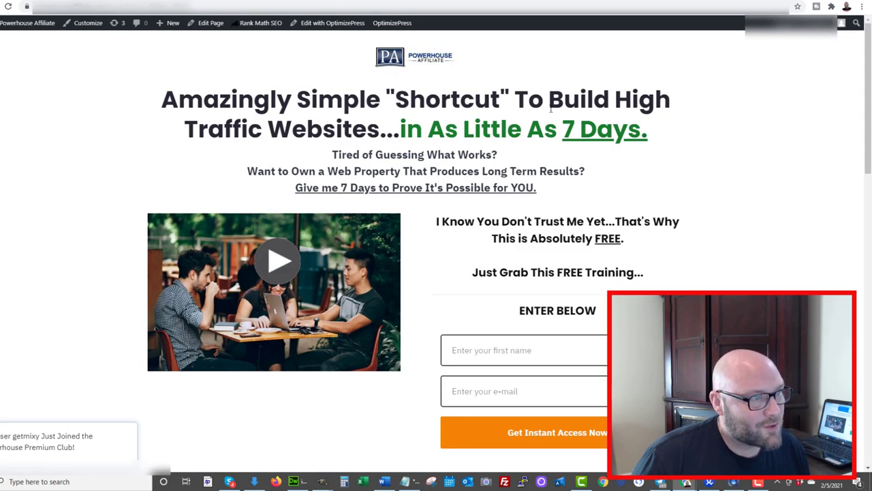
pyautogui.moveTo(614, 104); pyautogui.dragTo(355, 132)
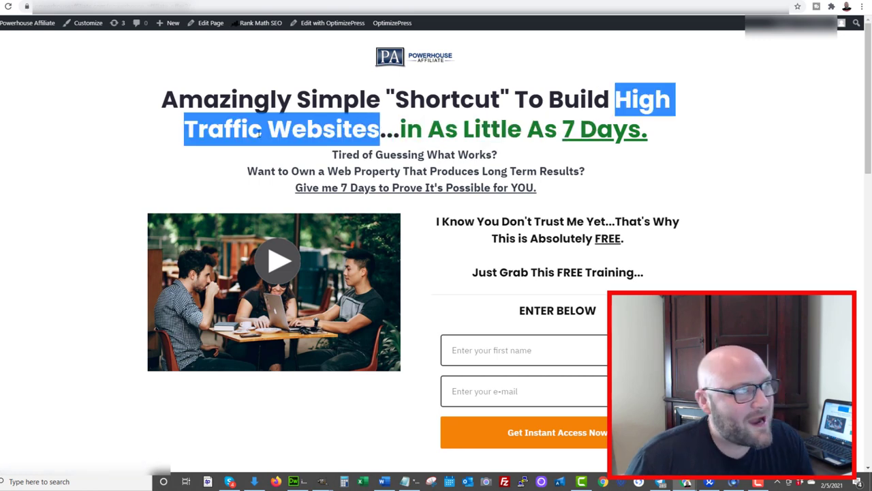
pyautogui.click(326, 138)
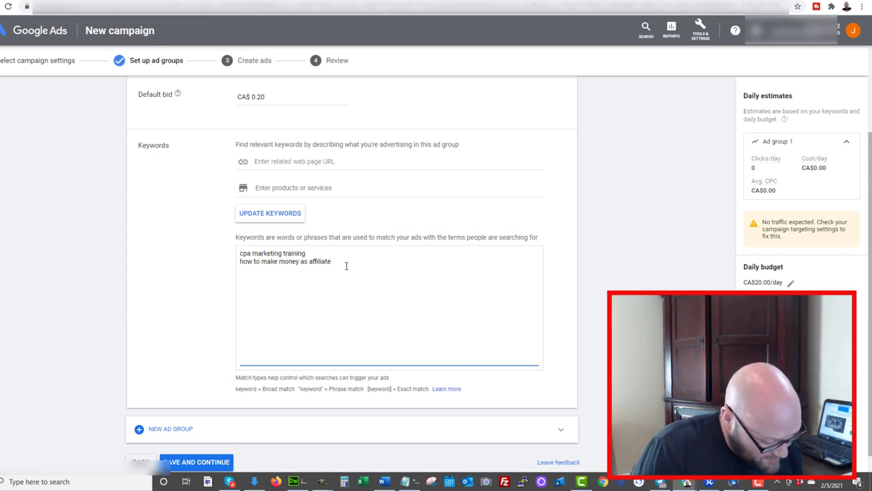
pyautogui.write('t tra')
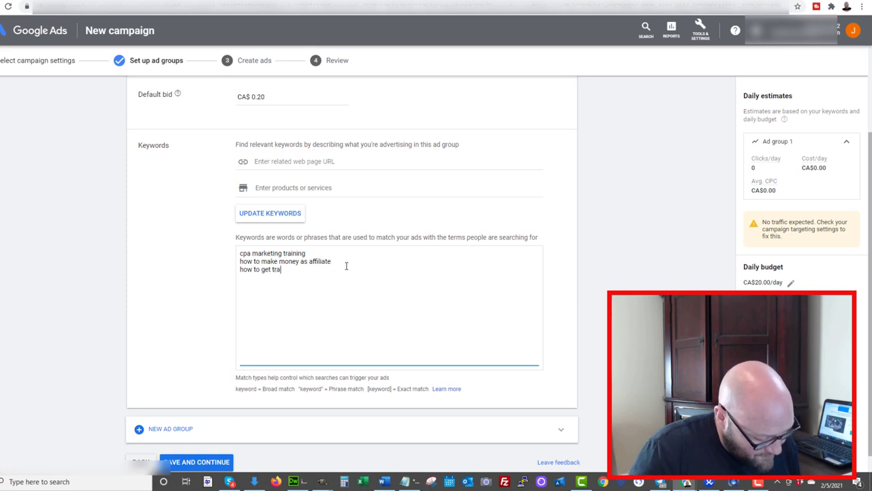
pyautogui.write('ffic to my websi')
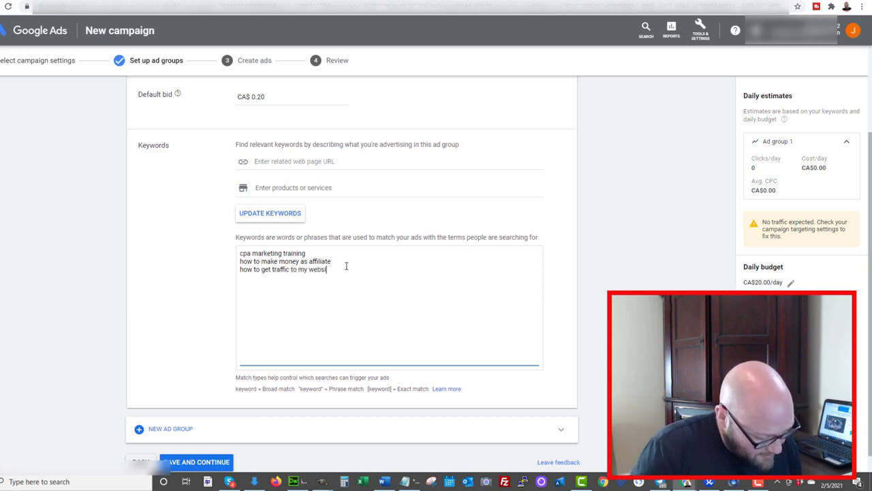
pyautogui.write('te')
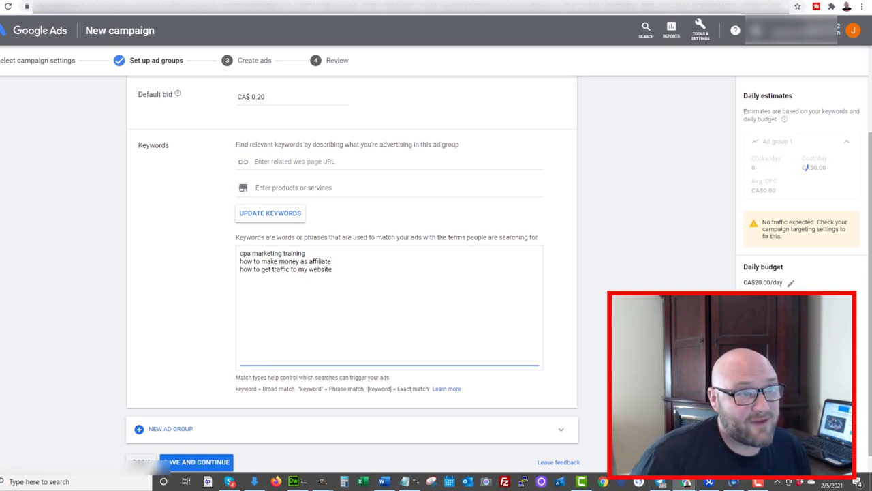
# - Search Google for "how to get traffic", choose the suggestion "how to get traffic to your blog" and copy that phrase
pyautogui.hotkey('ctrl', 't')
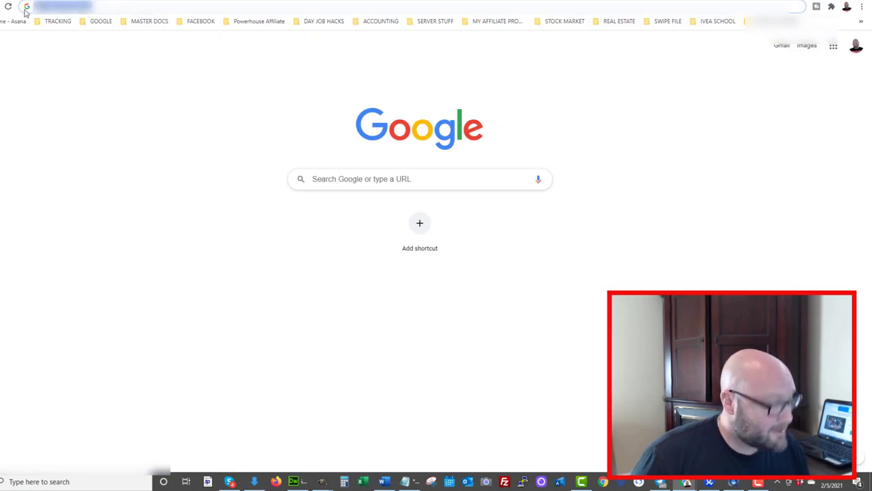
pyautogui.write('how to get')
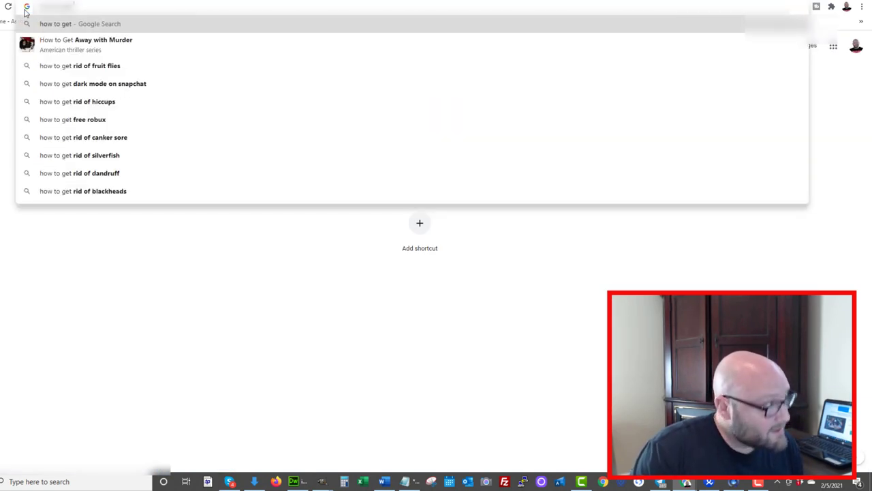
pyautogui.write(' traffic')
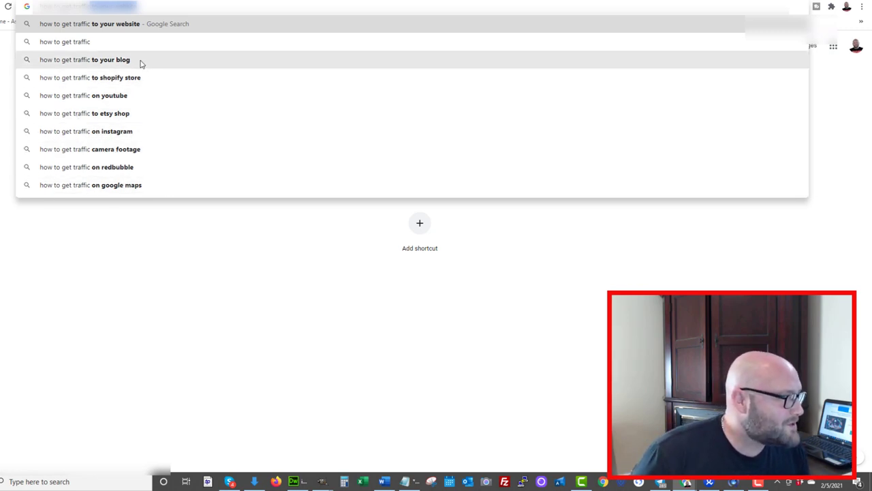
pyautogui.click(113, 62)
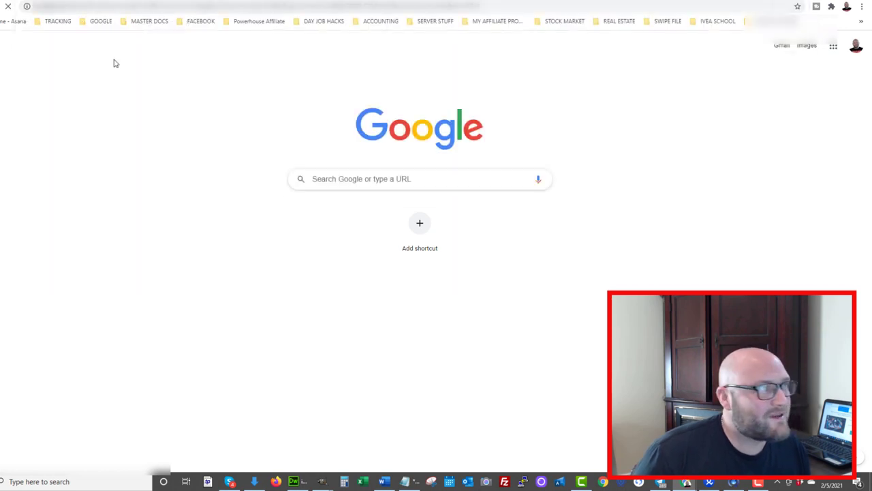
pyautogui.moveTo(173, 37); pyautogui.dragTo(73, 42)
pyautogui.rightClick(73, 42)
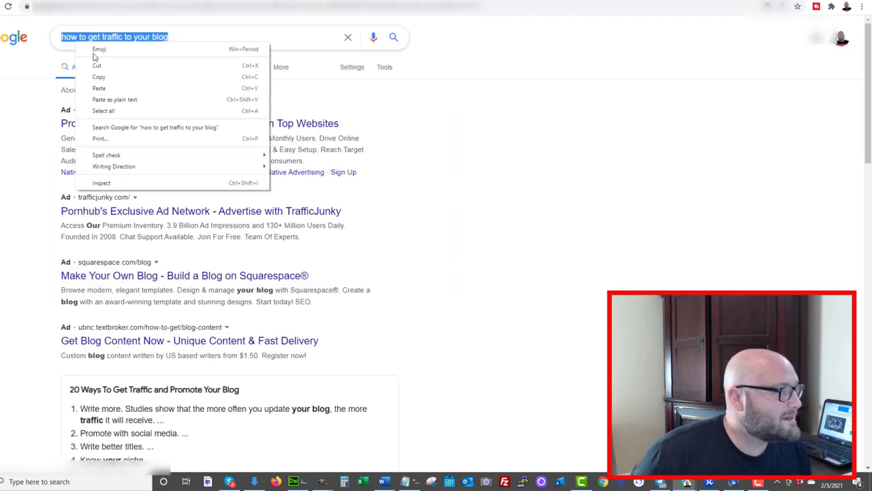
pyautogui.click(96, 74)
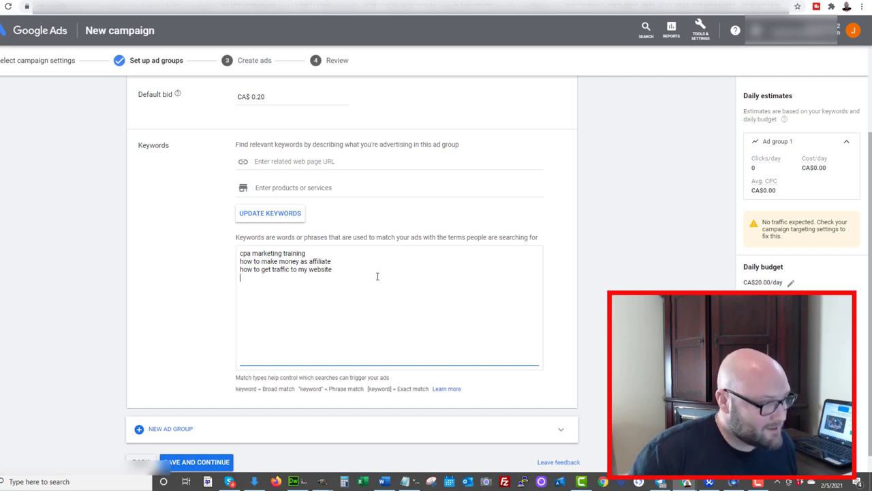
# - Return to the campaign's ad group and add "how to get traffic to your blog" as a keyword on a new line
pyautogui.press('Return')
pyautogui.write('how to get traffic to your blog')
pyautogui.scroll(-1, 225, 237)
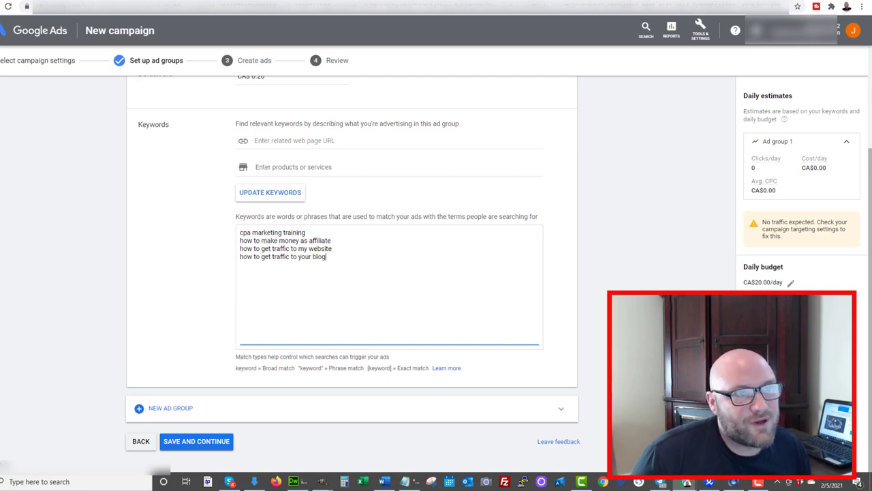
# - Open alsoasked.com in a new browser tab and search it for "affiliate marketing training"
pyautogui.hotkey('ctrl', 't')
pyautogui.write('alsoa')
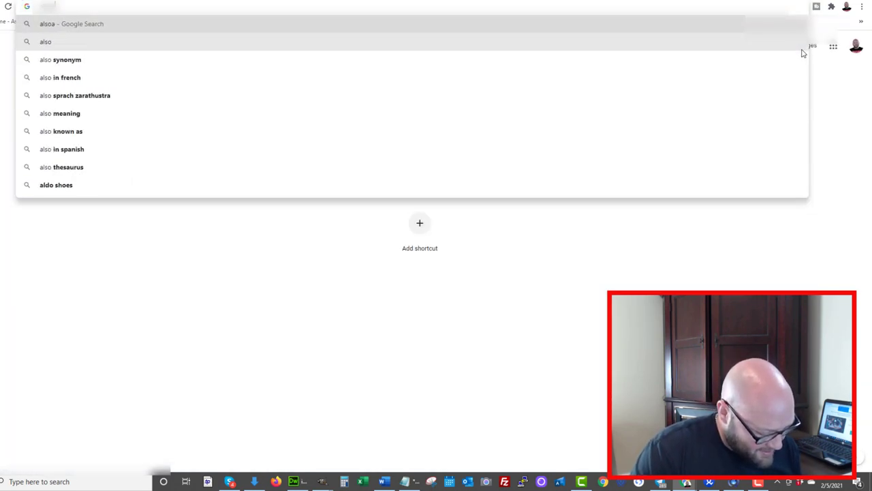
pyautogui.write('sked.com')
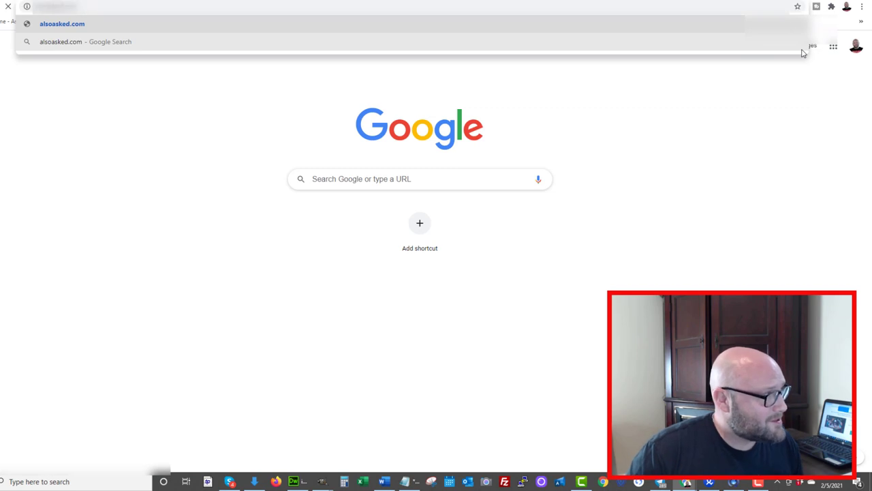
pyautogui.press('Return')
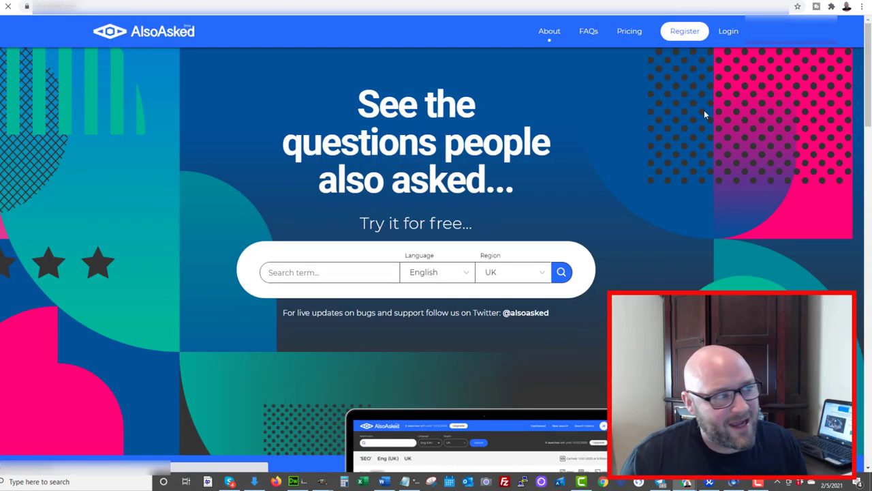
pyautogui.click(294, 275)
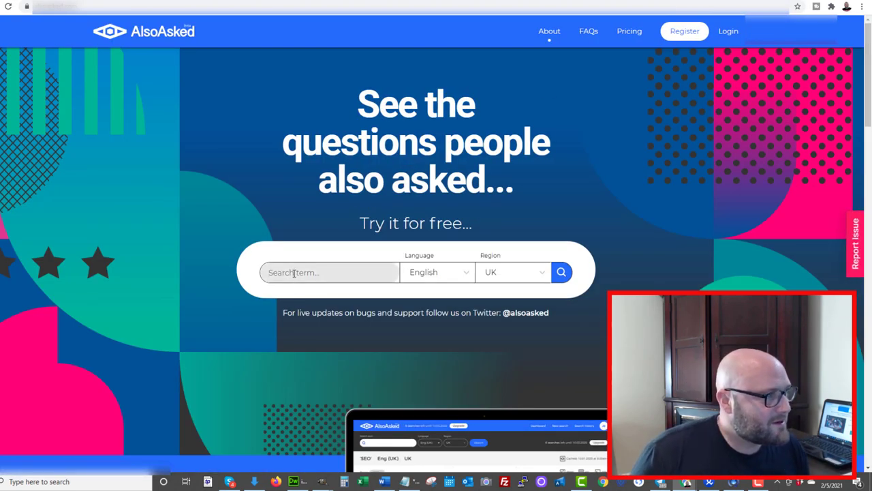
pyautogui.write('af')
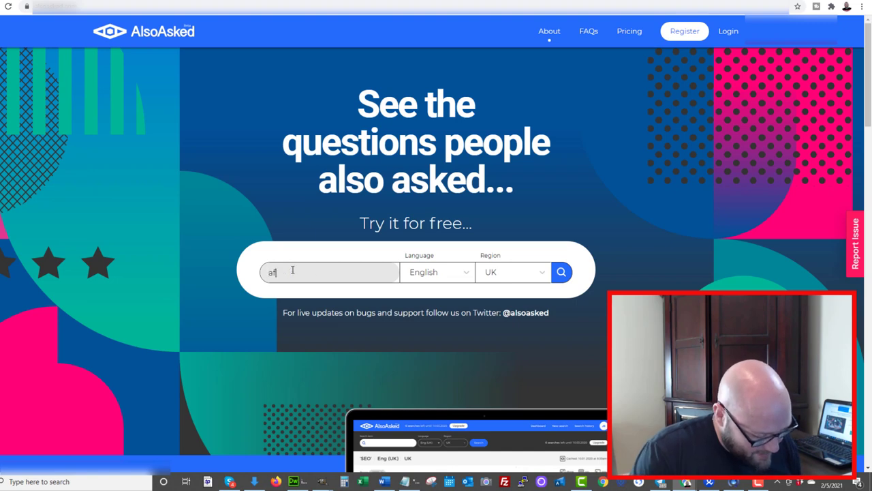
pyautogui.write('filiate marke')
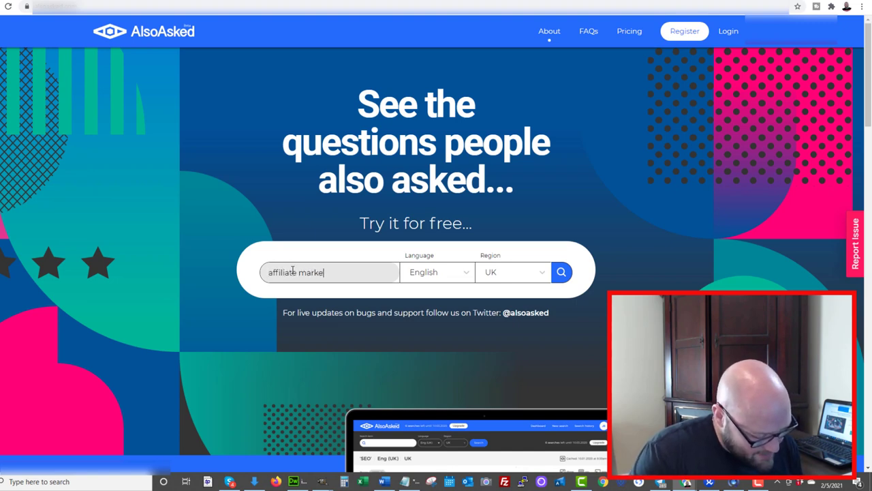
pyautogui.write('ting training')
pyautogui.press('Return')
# - Examine the branches of the question tree on affiliate marketing training for further keyword ideas
pyautogui.moveTo(343, 238); pyautogui.dragTo(79, 448)
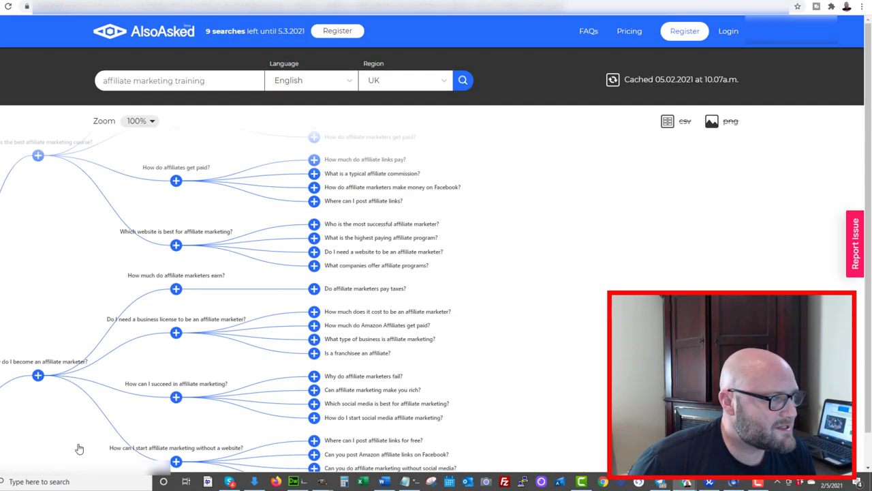
pyautogui.moveTo(158, 237); pyautogui.dragTo(305, 337)
pyautogui.moveTo(349, 430); pyautogui.dragTo(364, 201)
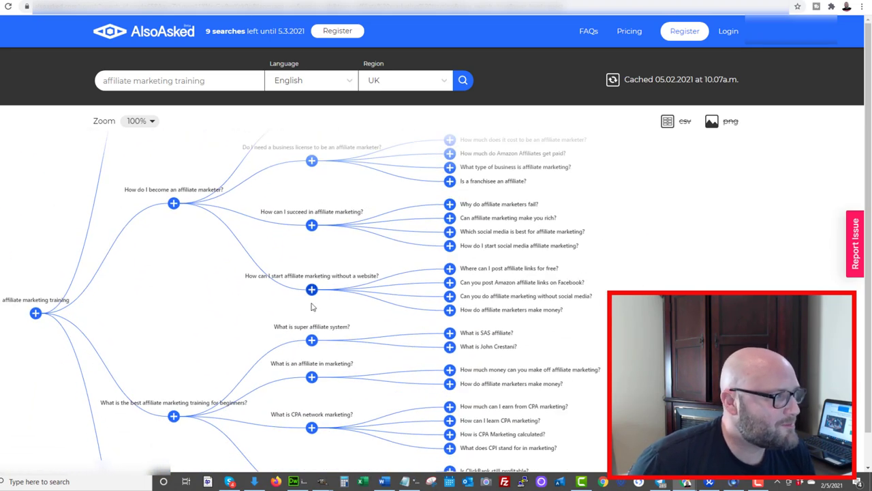
pyautogui.moveTo(319, 351); pyautogui.dragTo(331, 270)
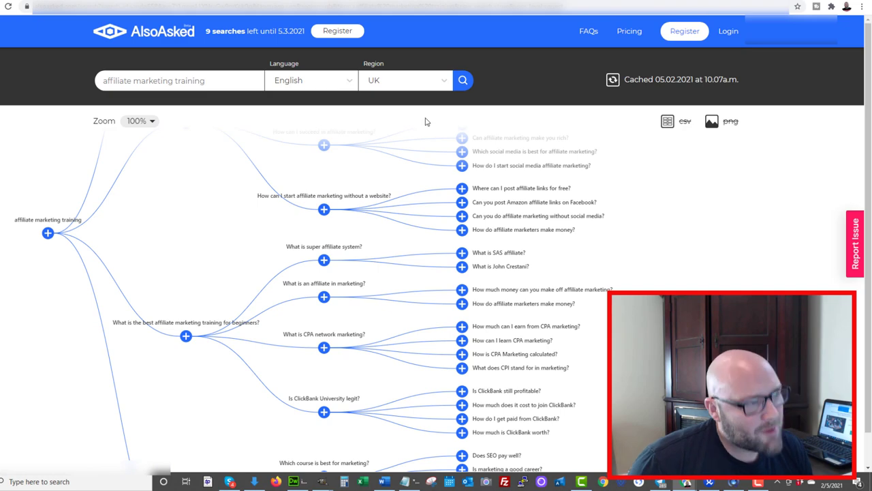
pyautogui.moveTo(397, 380); pyautogui.dragTo(415, 254)
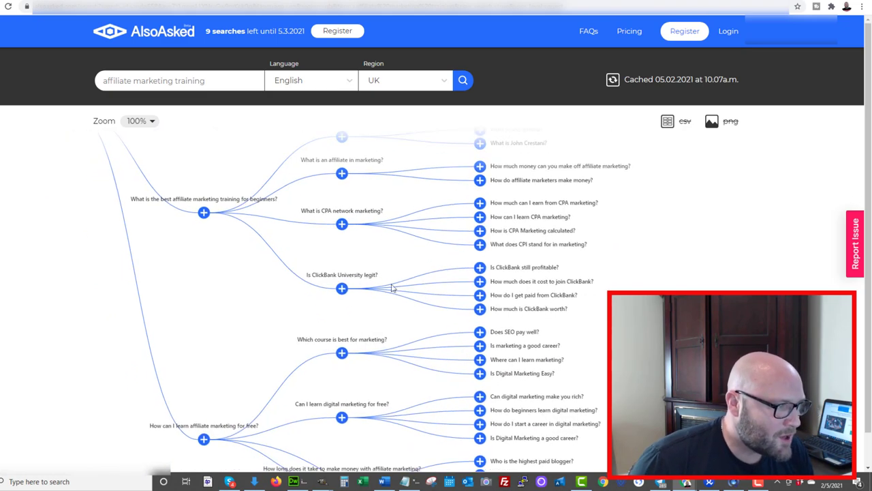
pyautogui.moveTo(399, 337); pyautogui.dragTo(415, 187)
pyautogui.moveTo(407, 230); pyautogui.dragTo(385, 477)
pyautogui.moveTo(374, 222); pyautogui.dragTo(388, 453)
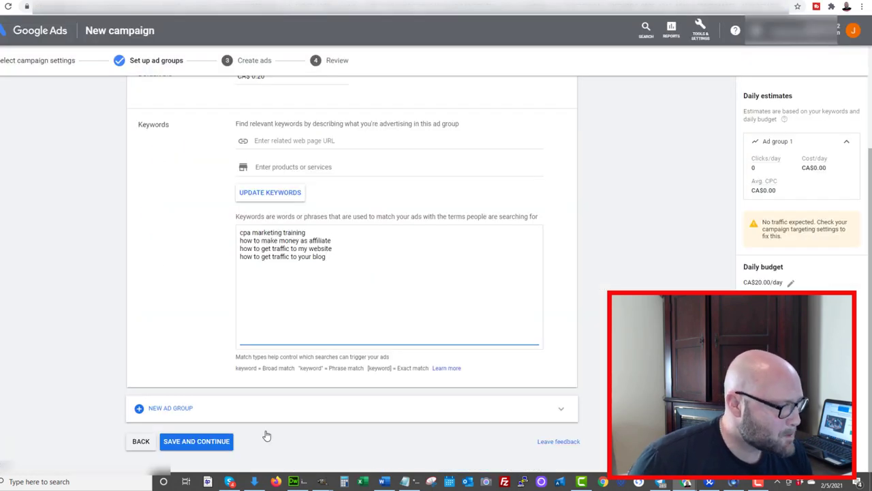
# - Return to the campaign, save the ad group and review the responsive search ad's URL, headlines and descriptions
pyautogui.click(199, 443)
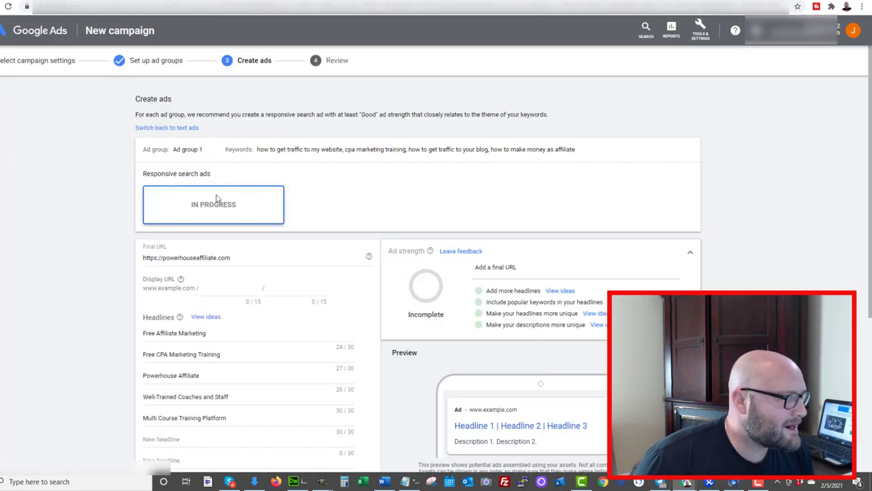
pyautogui.scroll(-3, 334, 238)
pyautogui.scroll(-1, 325, 275)
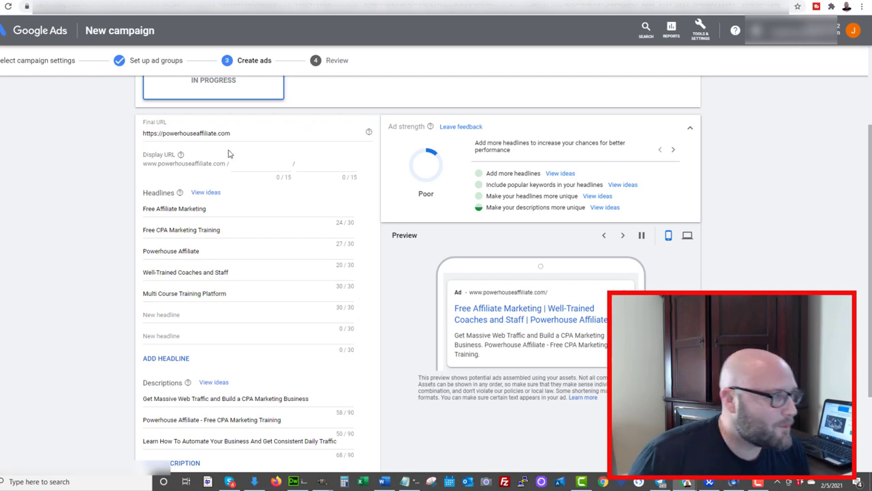
pyautogui.scroll(-2, 218, 397)
pyautogui.scroll(4, 230, 395)
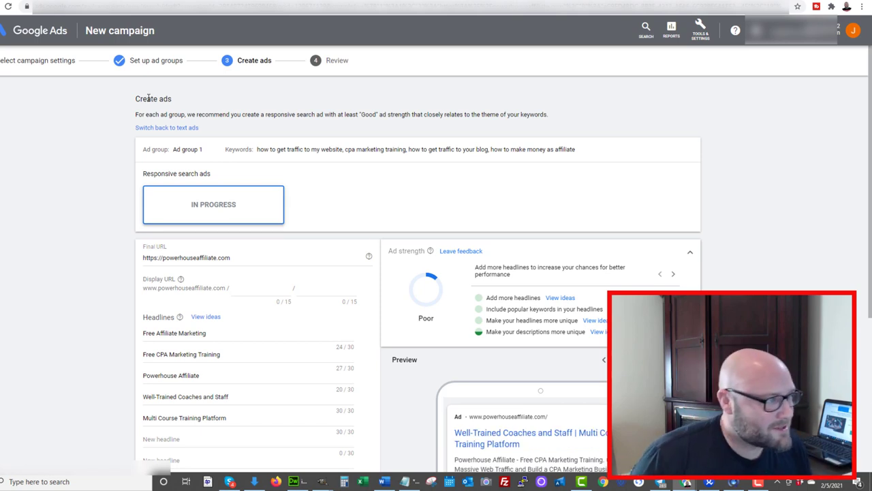
pyautogui.moveTo(260, 117); pyautogui.dragTo(329, 117)
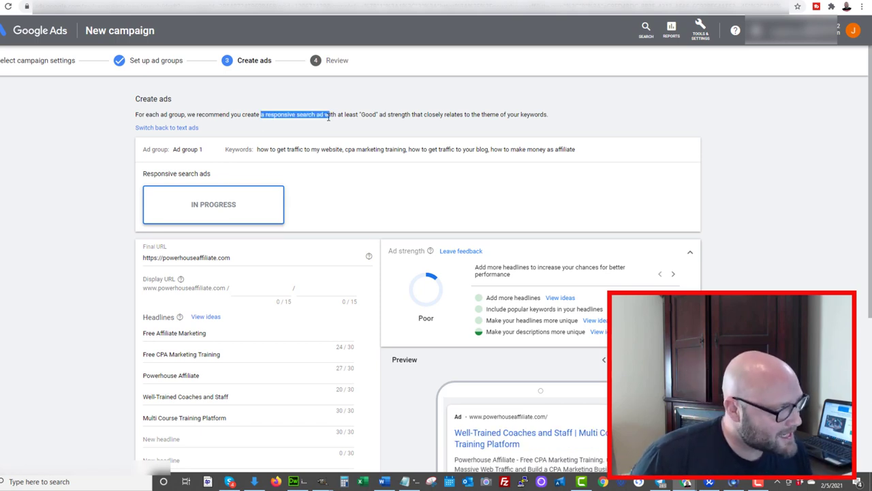
pyautogui.scroll(-1, 213, 289)
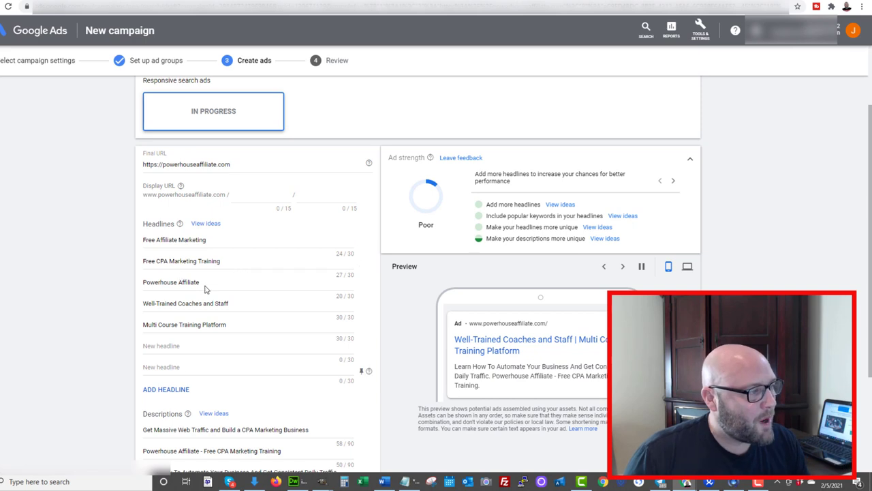
pyautogui.scroll(-2, 172, 300)
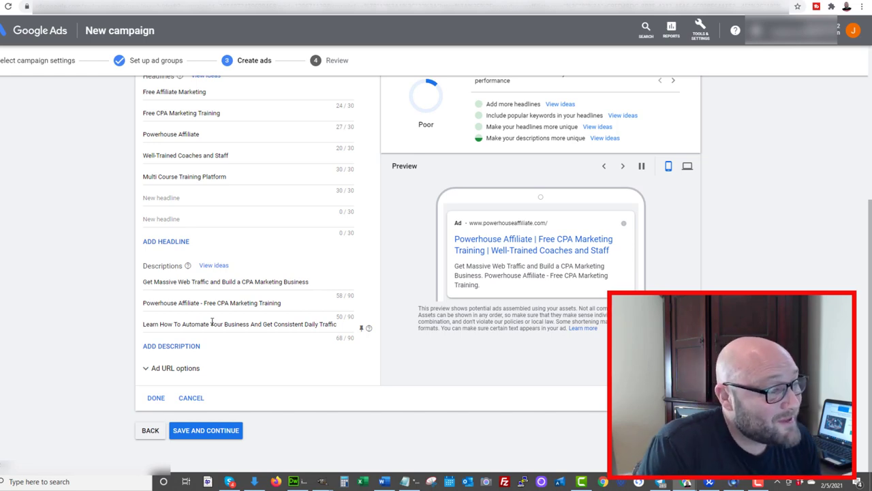
pyautogui.scroll(3, 212, 323)
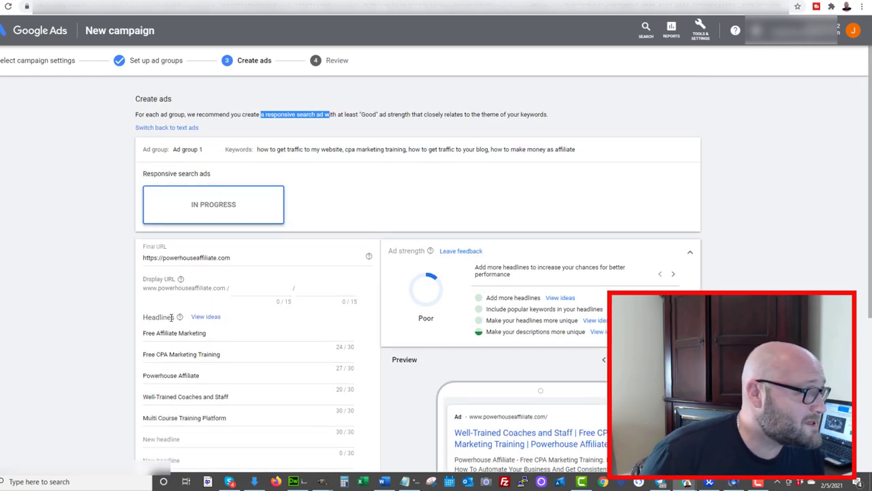
# - Switch the ad group back to text ads, discarding the responsive ad changes, and review the new text ad's fields and preview
pyautogui.click(181, 129)
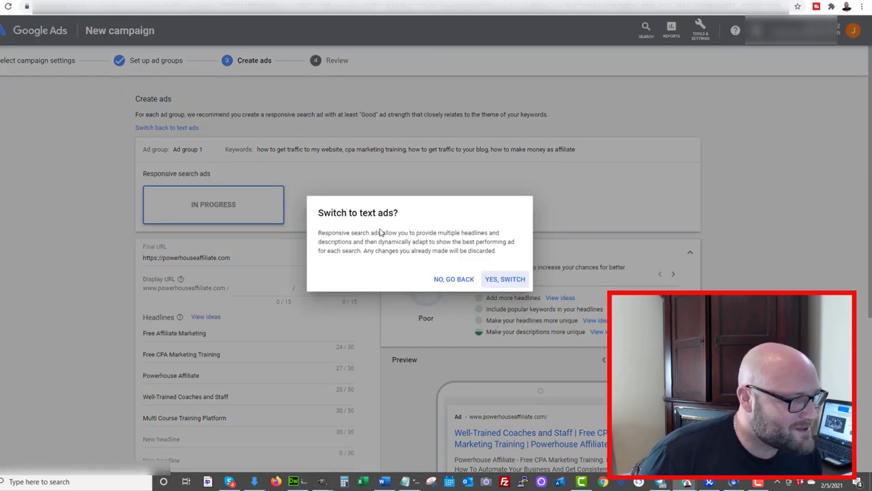
pyautogui.click(505, 279)
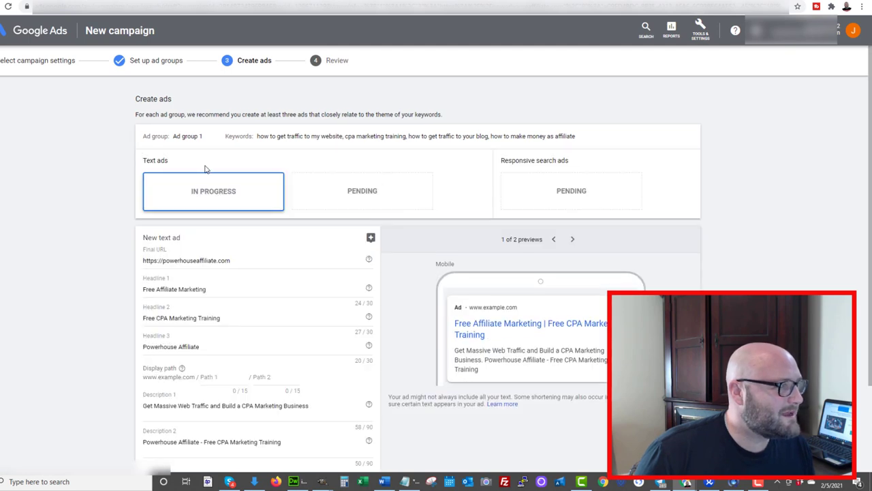
pyautogui.scroll(-3, 201, 268)
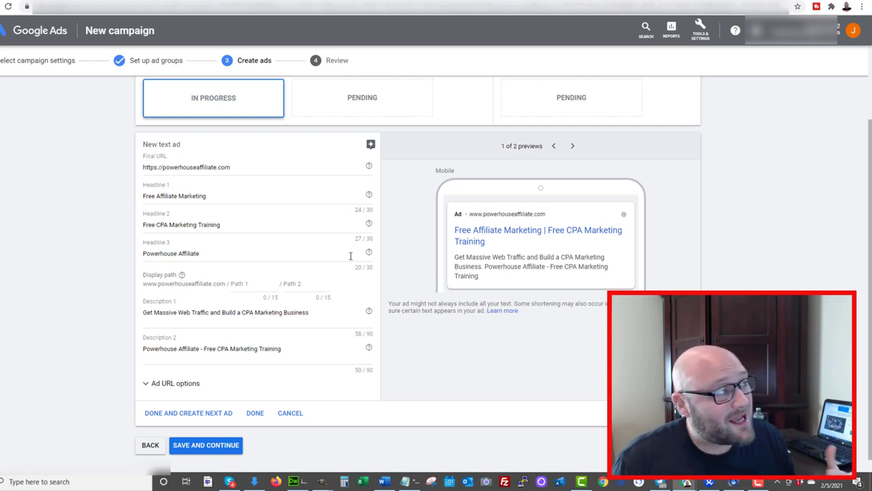
pyautogui.scroll(3, 165, 256)
pyautogui.scroll(-3, 88, 261)
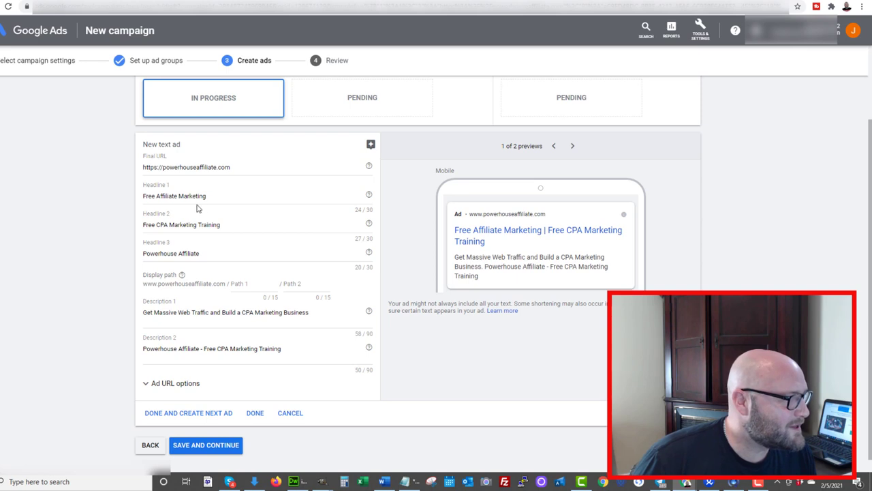
# - Review the text ad's headlines and rewrite Description 2 as "Get Free CPA Marketing Training Here Now."
pyautogui.click(168, 224)
pyautogui.keyDown('shift'); pyautogui.click(234, 226); pyautogui.keyUp('shift')
pyautogui.moveTo(146, 251); pyautogui.dragTo(210, 252)
pyautogui.click(210, 253)
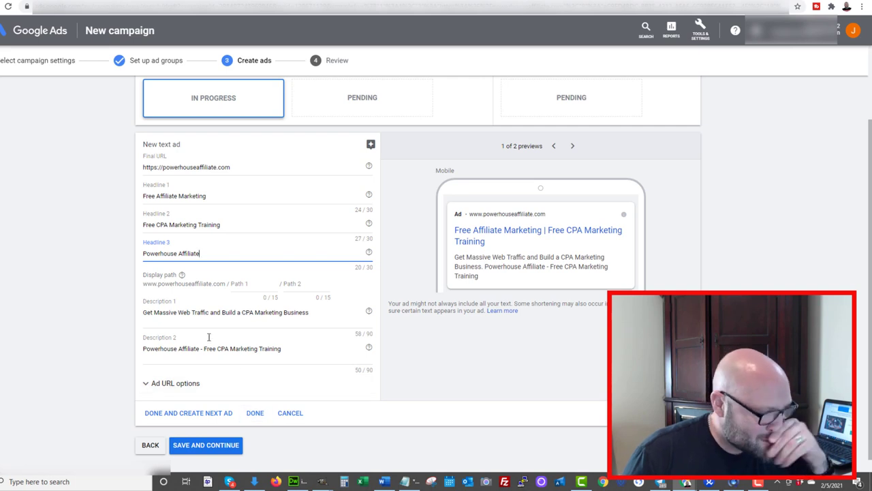
pyautogui.moveTo(204, 350); pyautogui.dragTo(73, 357)
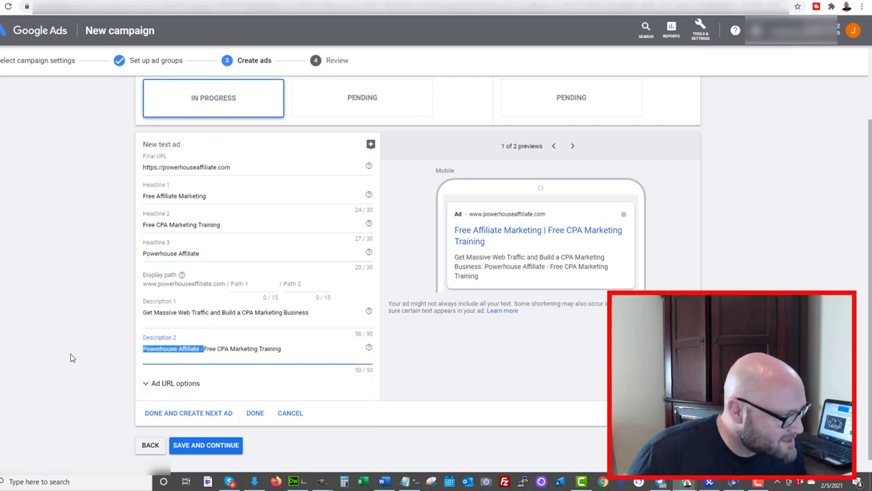
pyautogui.write('Get ')
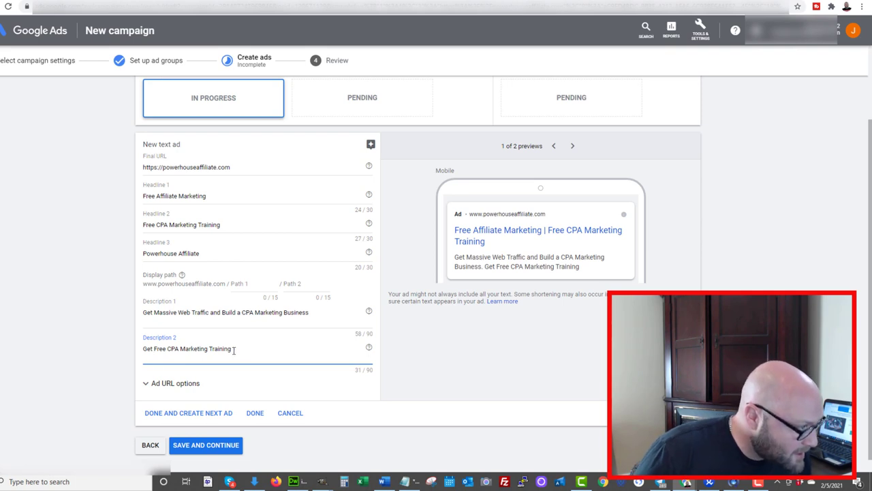
pyautogui.write(' Here Now.')
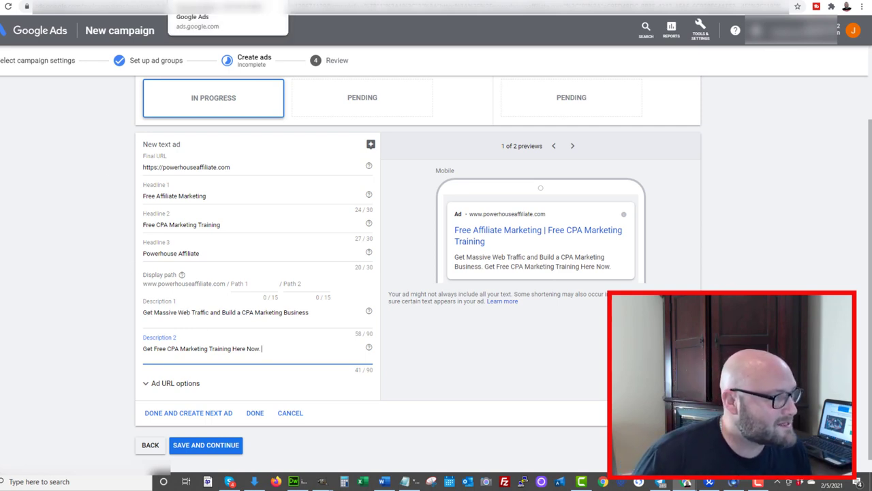
# - Check the text ad's final URL and save the ad to continue the campaign setup
pyautogui.click(198, 450)
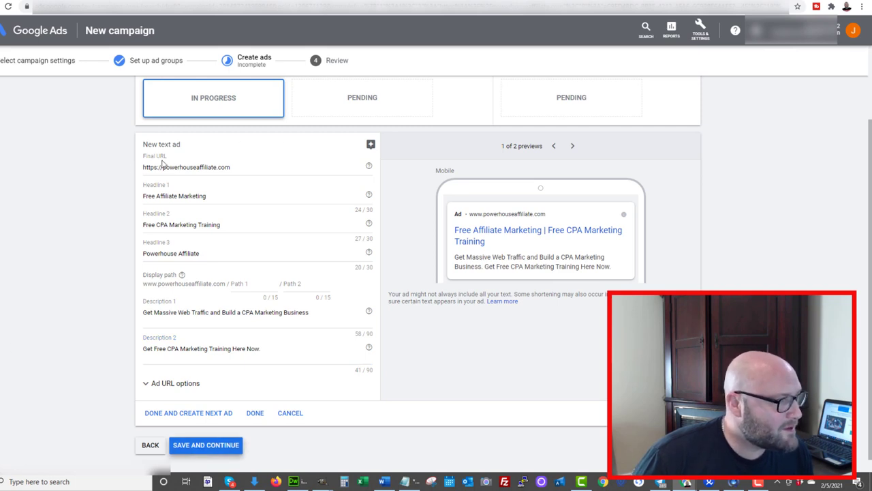
pyautogui.moveTo(237, 168); pyautogui.dragTo(101, 176)
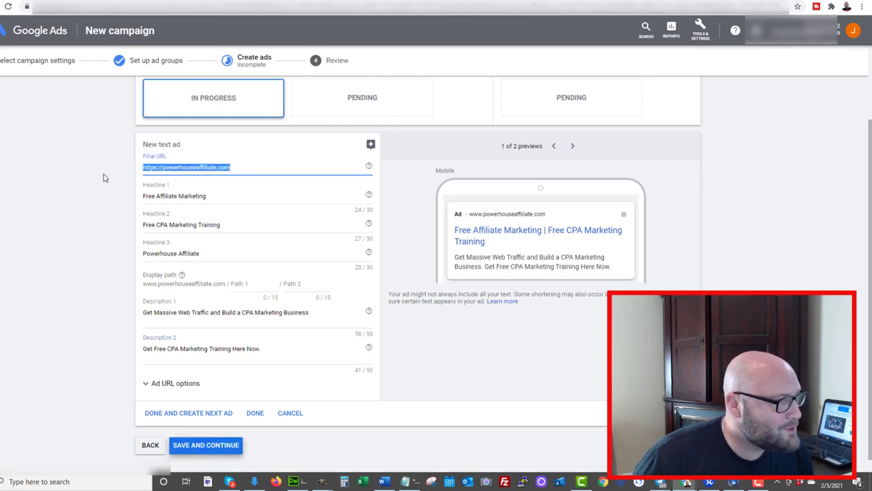
pyautogui.click(215, 448)
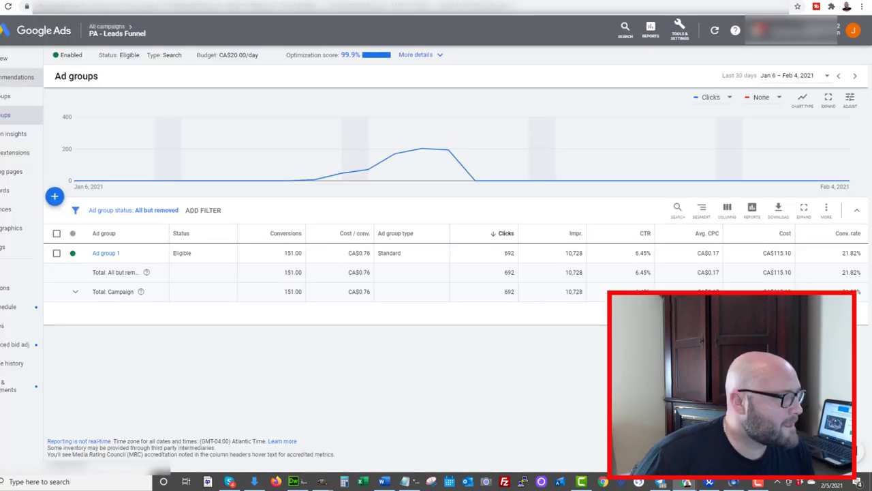
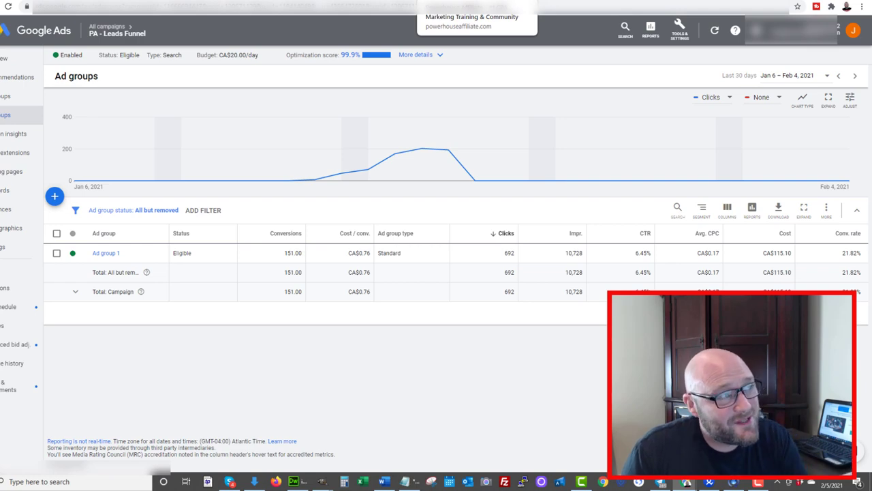
# - View the tracker's stats for the Powerhouse Affiliate Google Search campaign and browse the YouTube channel's videos on tracking
pyautogui.click(397, 1)
pyautogui.scroll(2, 247, 202)
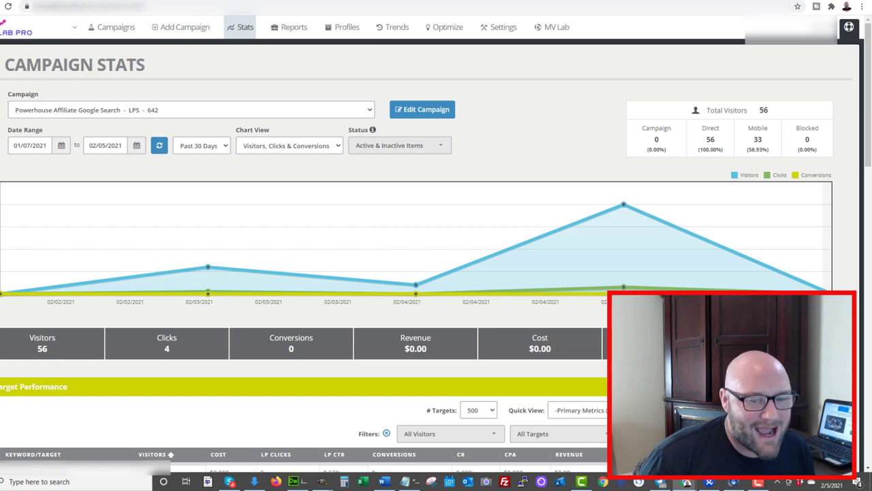
pyautogui.hotkey('ctrl', 'Tab')
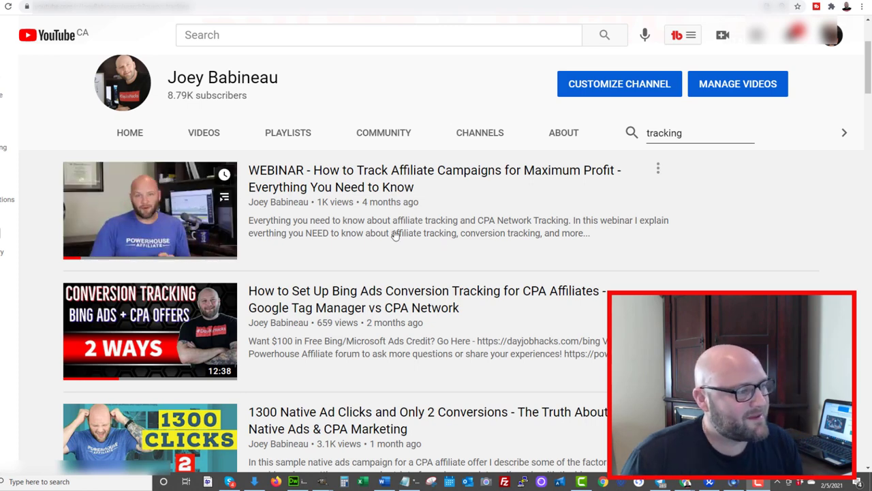
pyautogui.scroll(-2, 398, 240)
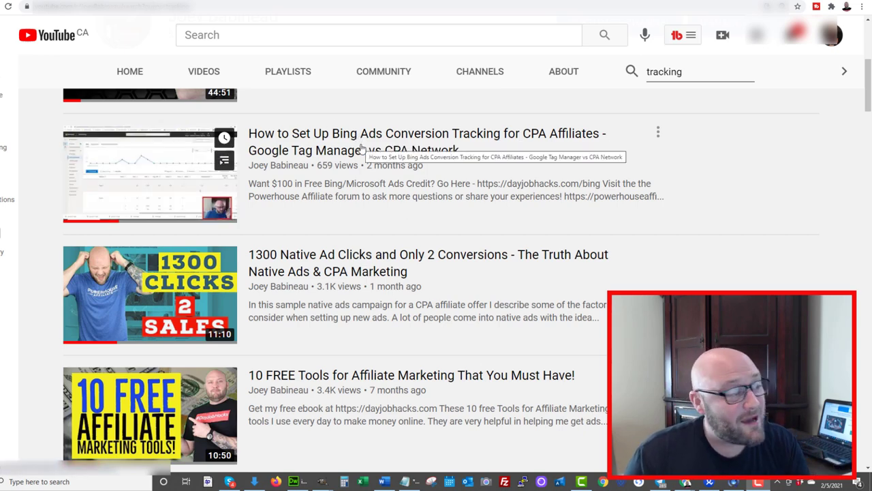
pyautogui.scroll(-1, 374, 204)
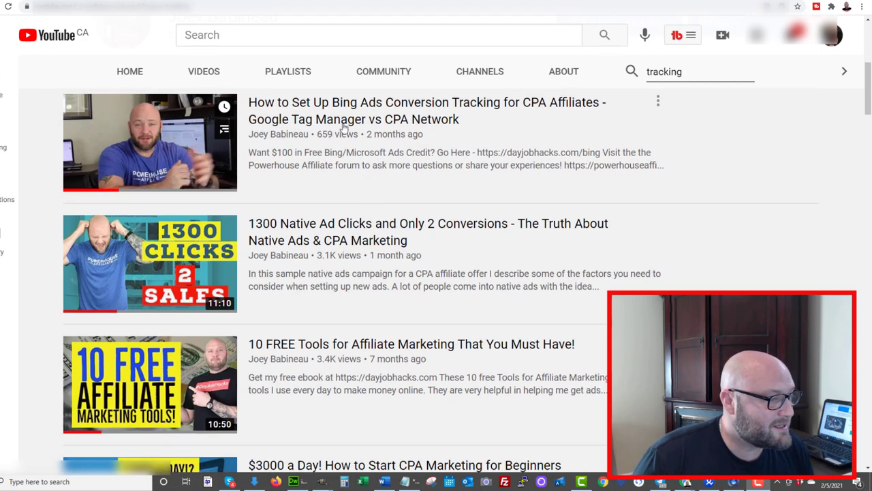
pyautogui.scroll(5, 347, 149)
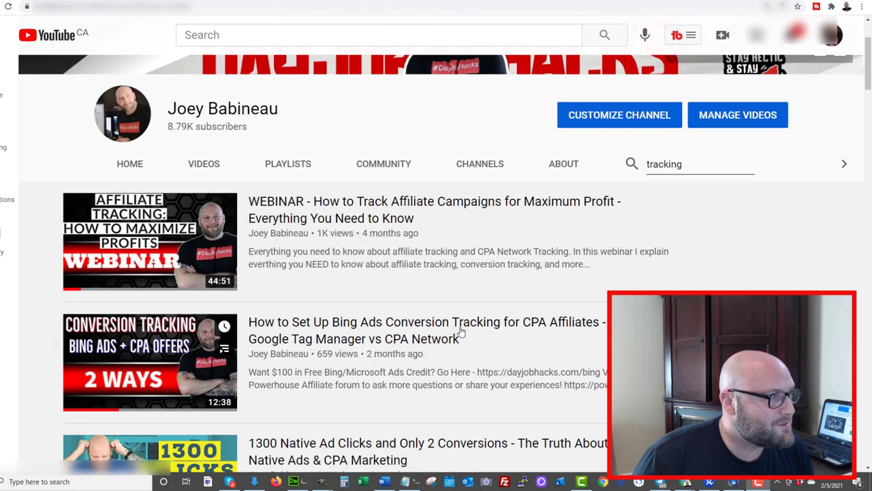
pyautogui.scroll(2, 422, 230)
# - Switch to the Powerhouse Affiliate Webinars & Video Lessons page and browse its list of lessons and webinar replays
pyautogui.hotkey('ctrl', 'Tab')
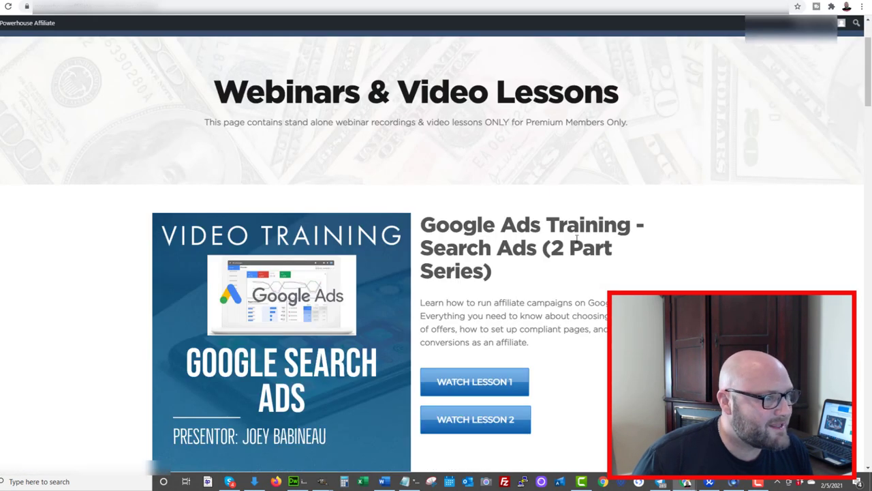
pyautogui.scroll(-14, 366, 249)
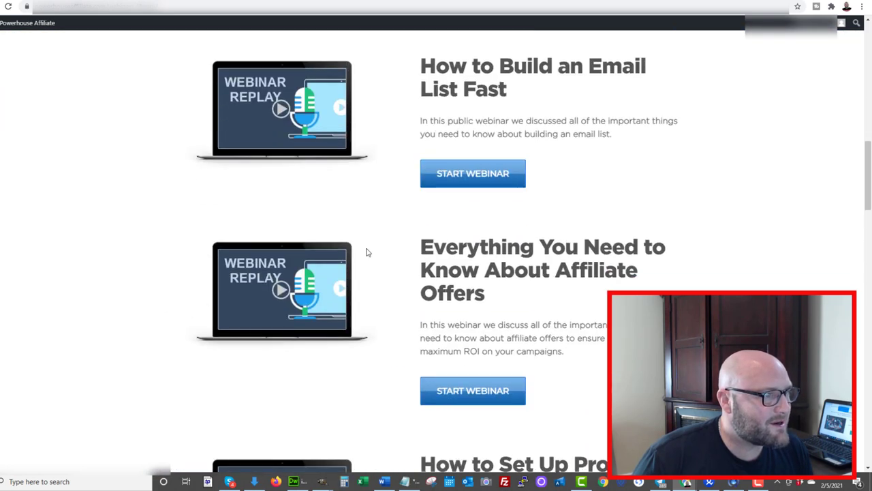
pyautogui.scroll(-15, 366, 253)
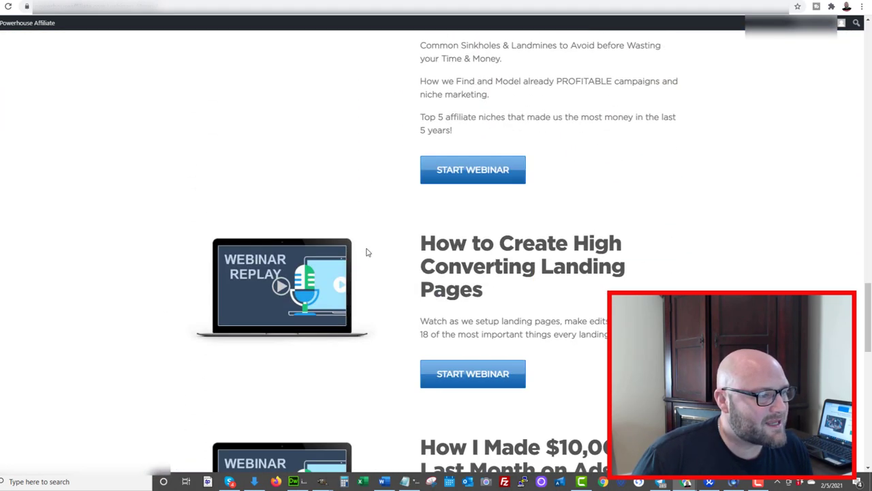
pyautogui.scroll(20, 366, 253)
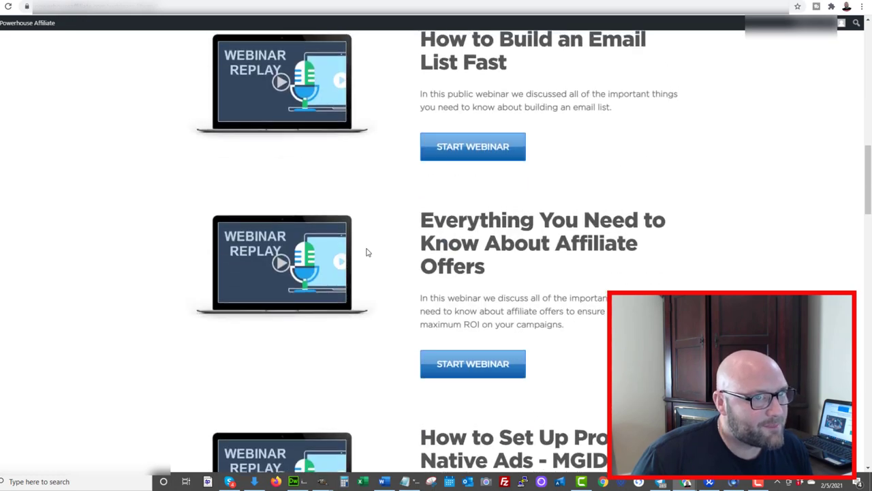
pyautogui.scroll(4, 366, 252)
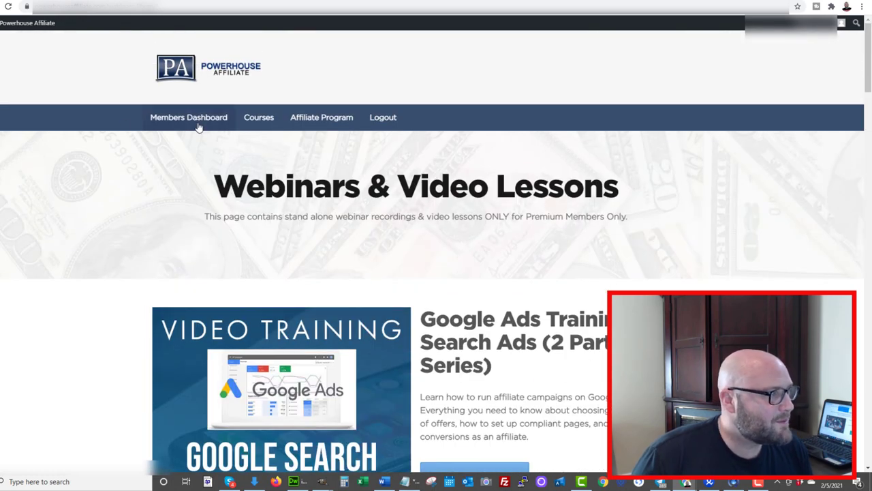
# - Open the Powerhouse Affiliate Courses page and examine the courses offered in each training stage through Stage 6
pyautogui.click(258, 118)
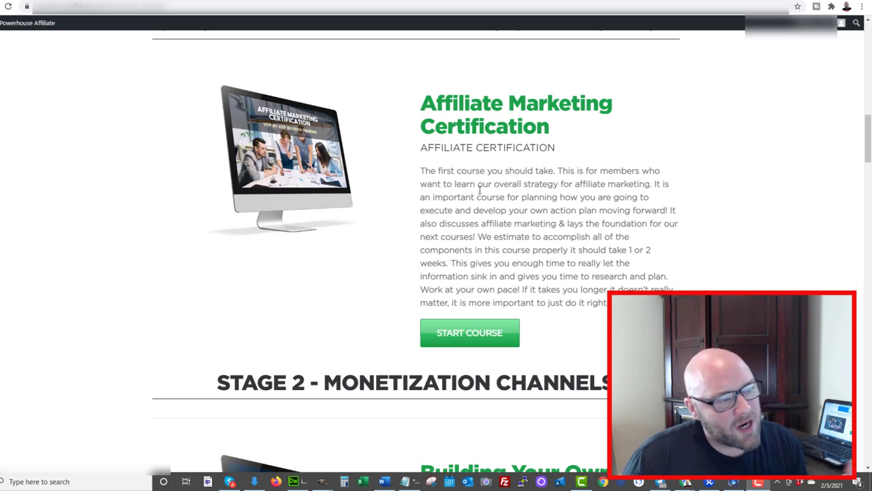
pyautogui.scroll(-5, 456, 156)
pyautogui.scroll(-2, 480, 189)
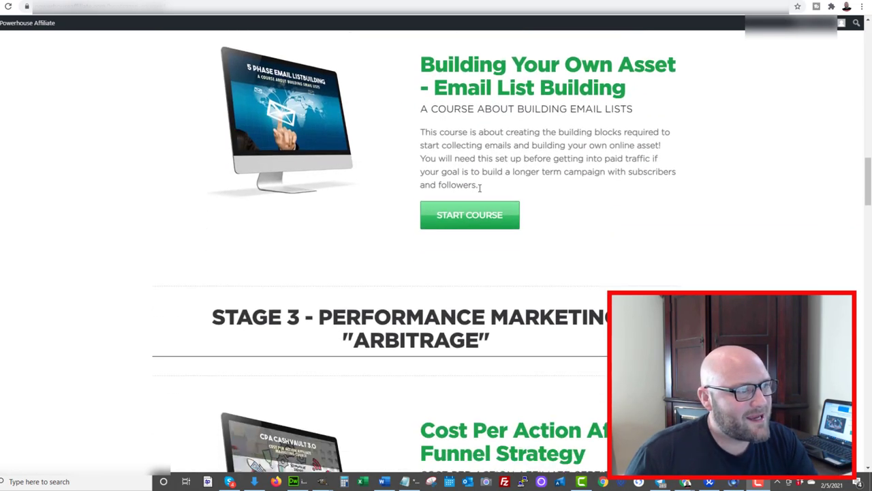
pyautogui.scroll(-6, 476, 222)
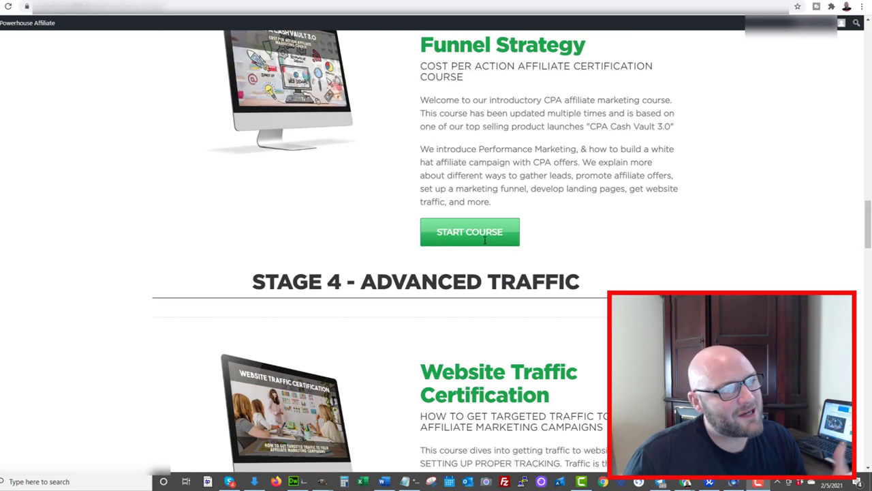
pyautogui.scroll(-2, 482, 214)
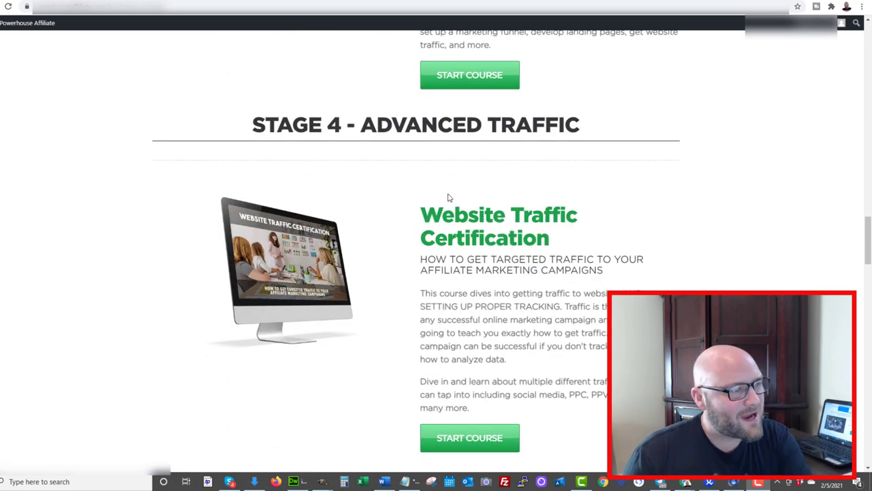
pyautogui.scroll(-2, 450, 198)
pyautogui.scroll(-6, 370, 287)
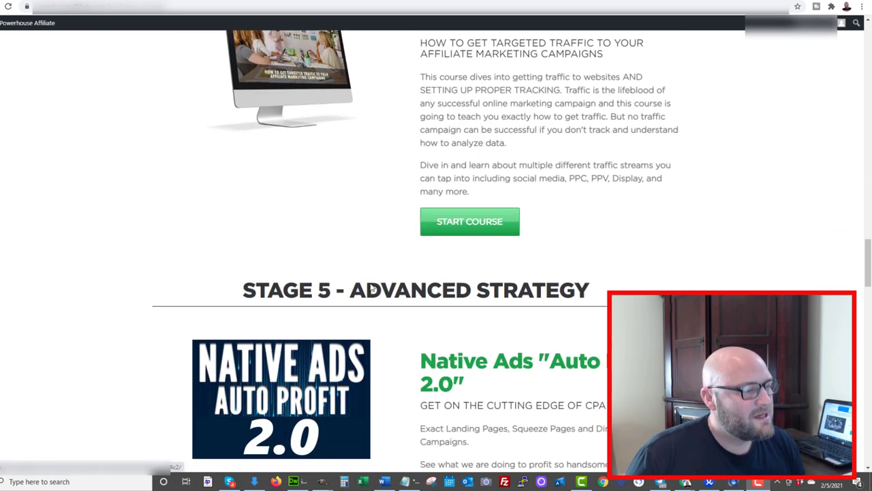
pyautogui.scroll(-2, 266, 307)
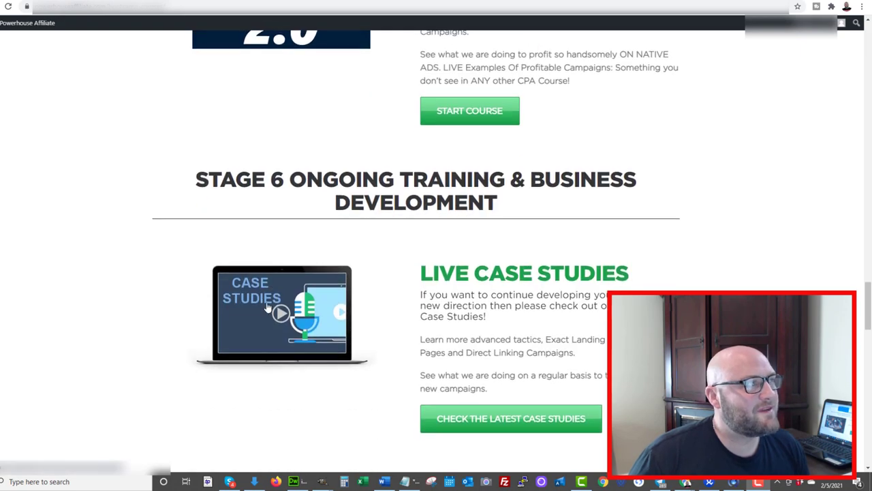
pyautogui.scroll(20, 269, 302)
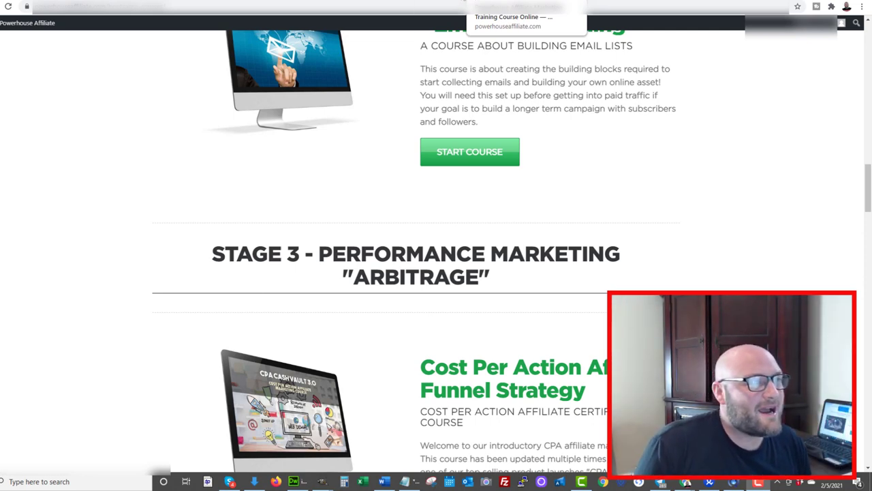
# - Switch to the Powerhouse Affiliate free training landing page and examine its headline copy and opt-in form
pyautogui.click(508, 2)
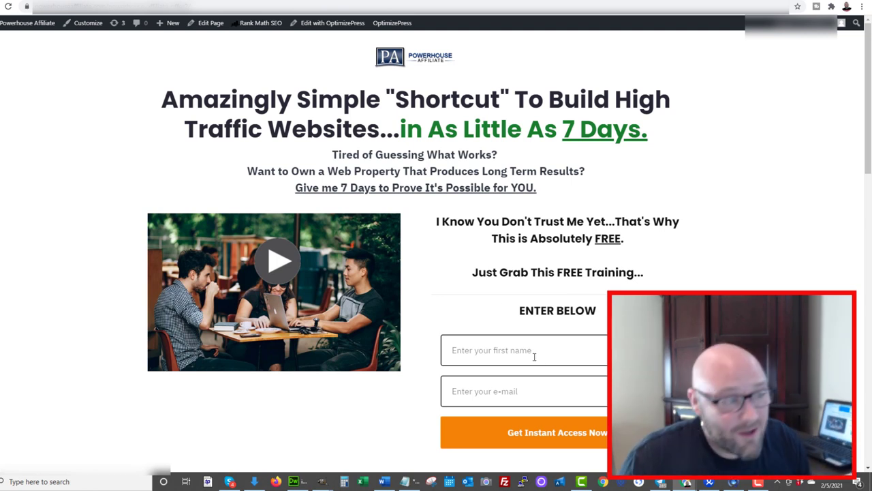
pyautogui.moveTo(347, 116); pyautogui.dragTo(604, 314)
pyautogui.click(551, 311)
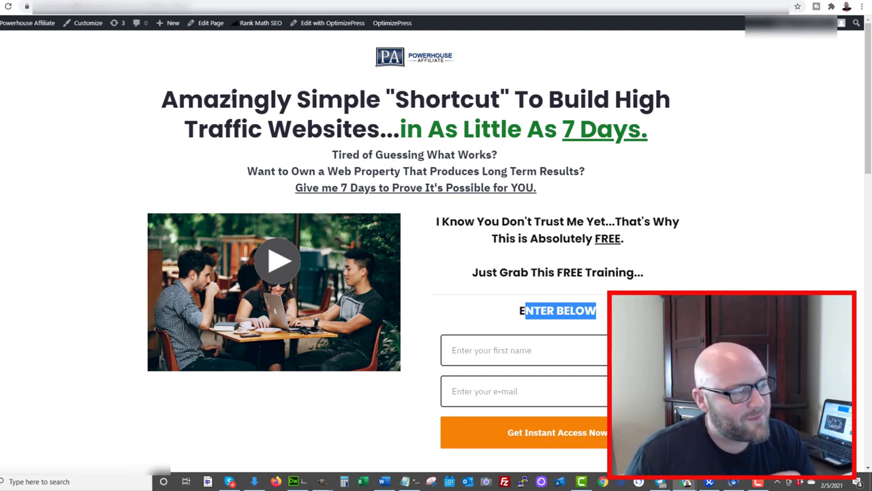
pyautogui.moveTo(179, 101); pyautogui.dragTo(599, 130)
pyautogui.moveTo(395, 99); pyautogui.dragTo(593, 273)
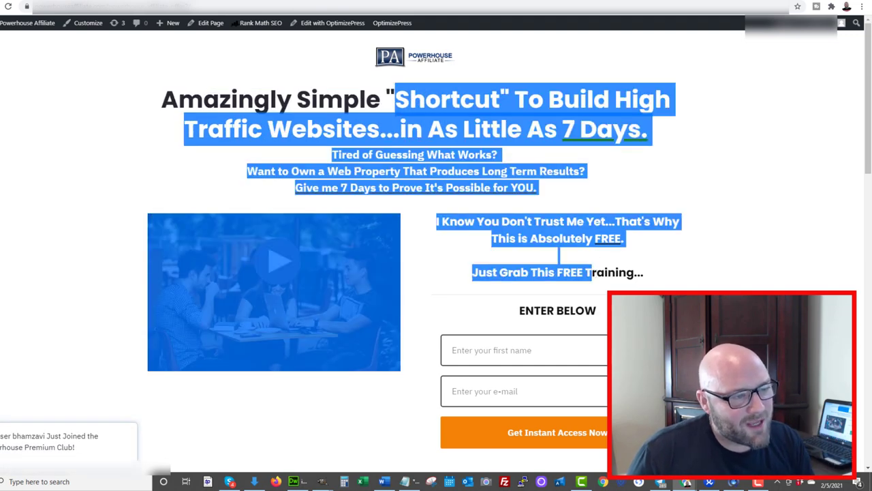
pyautogui.click(559, 314)
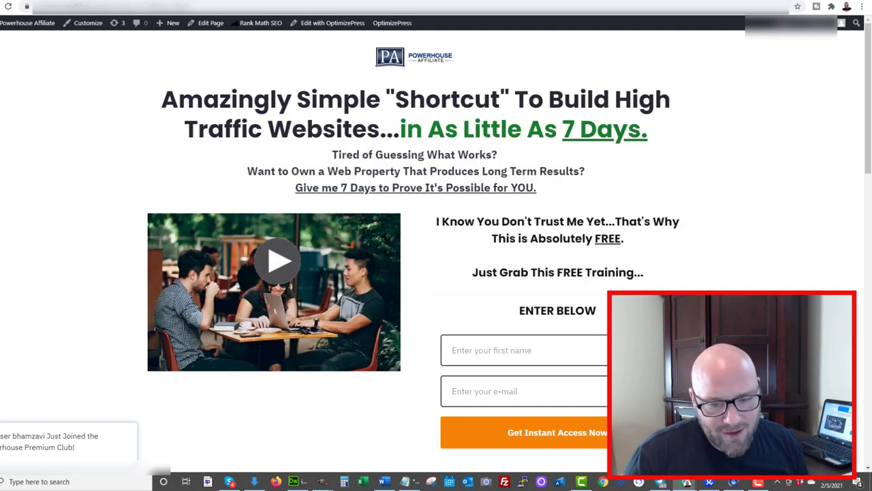